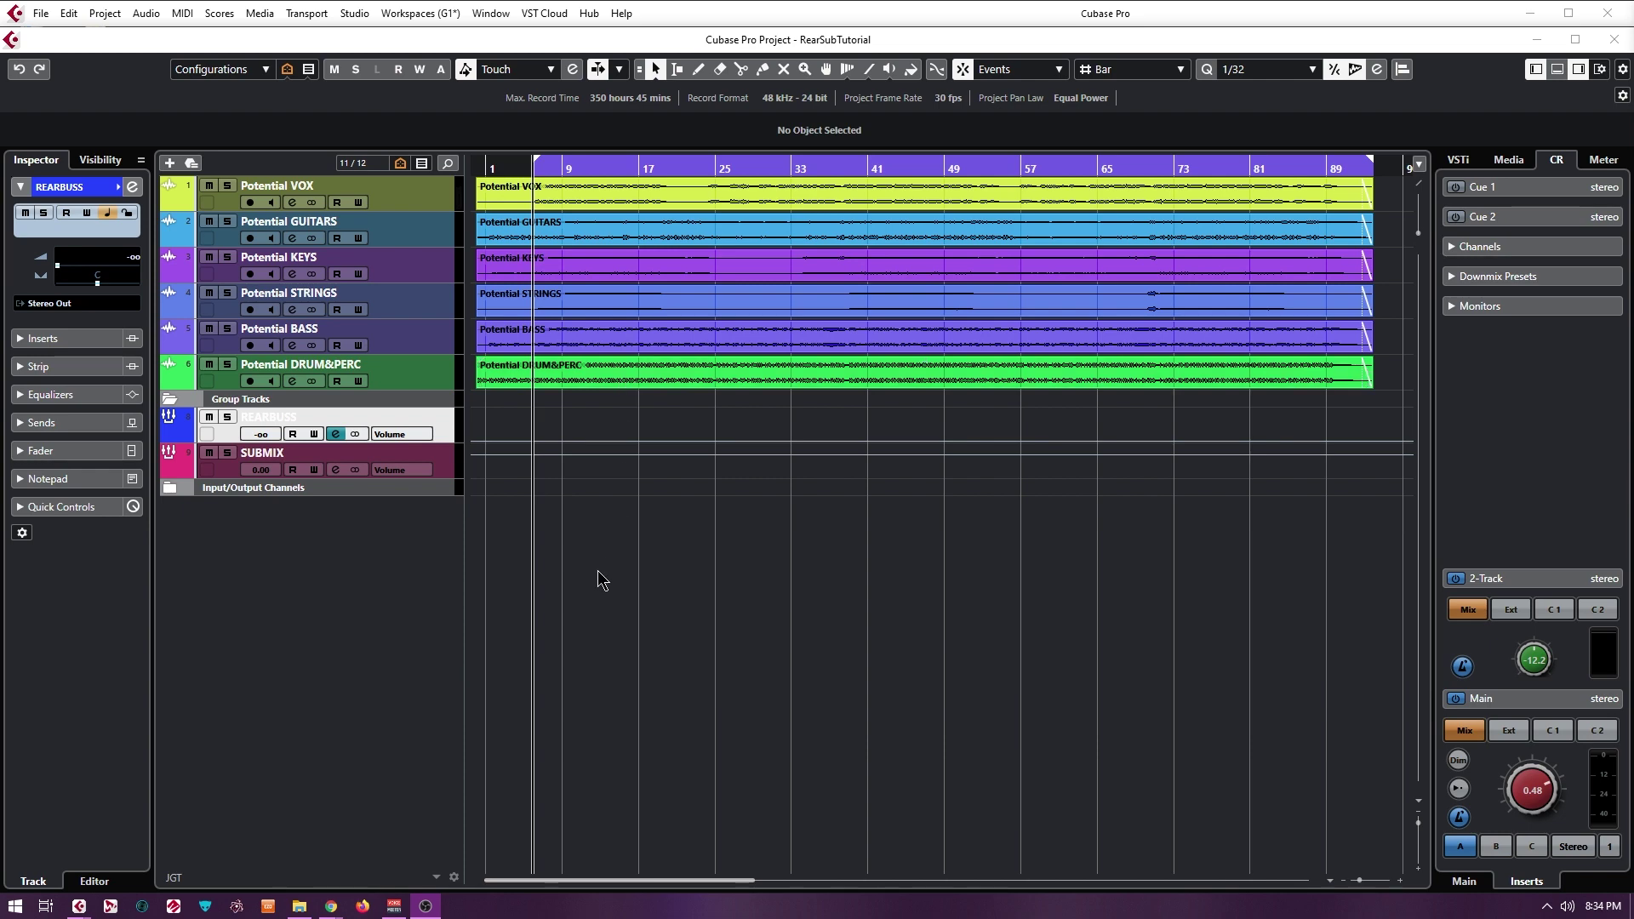
Open the MixConsole with F3 and collapse the Inserts rack to show each channel's direct routing
key(F3)
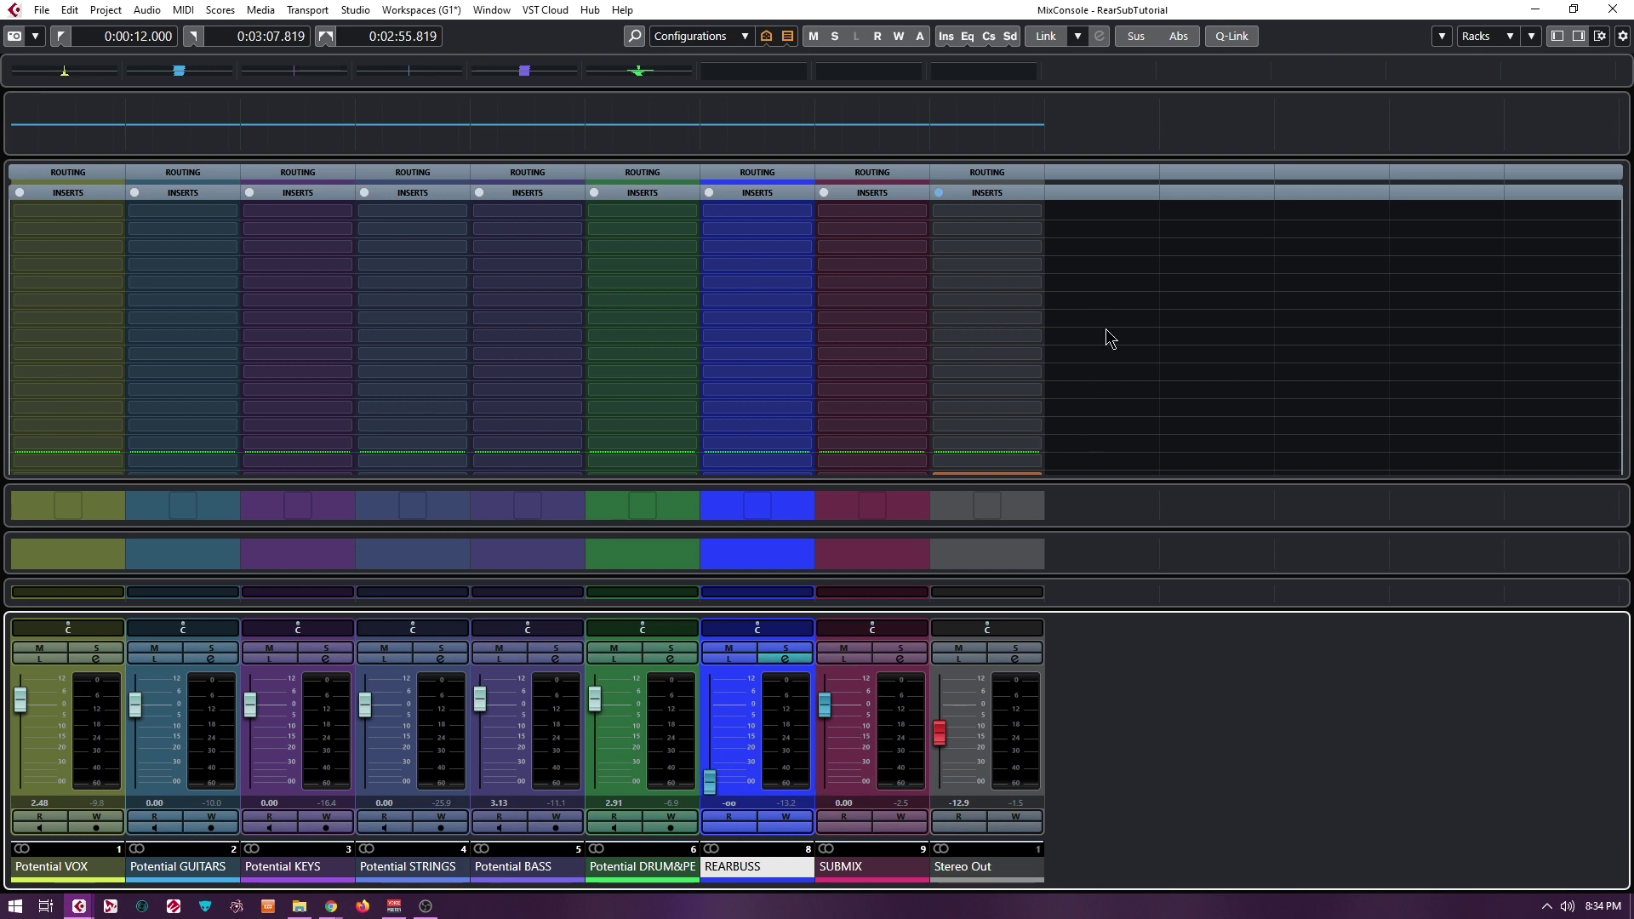
scroll(1110, 338, down, 3)
scroll(1111, 337, up, 3)
click(1107, 196)
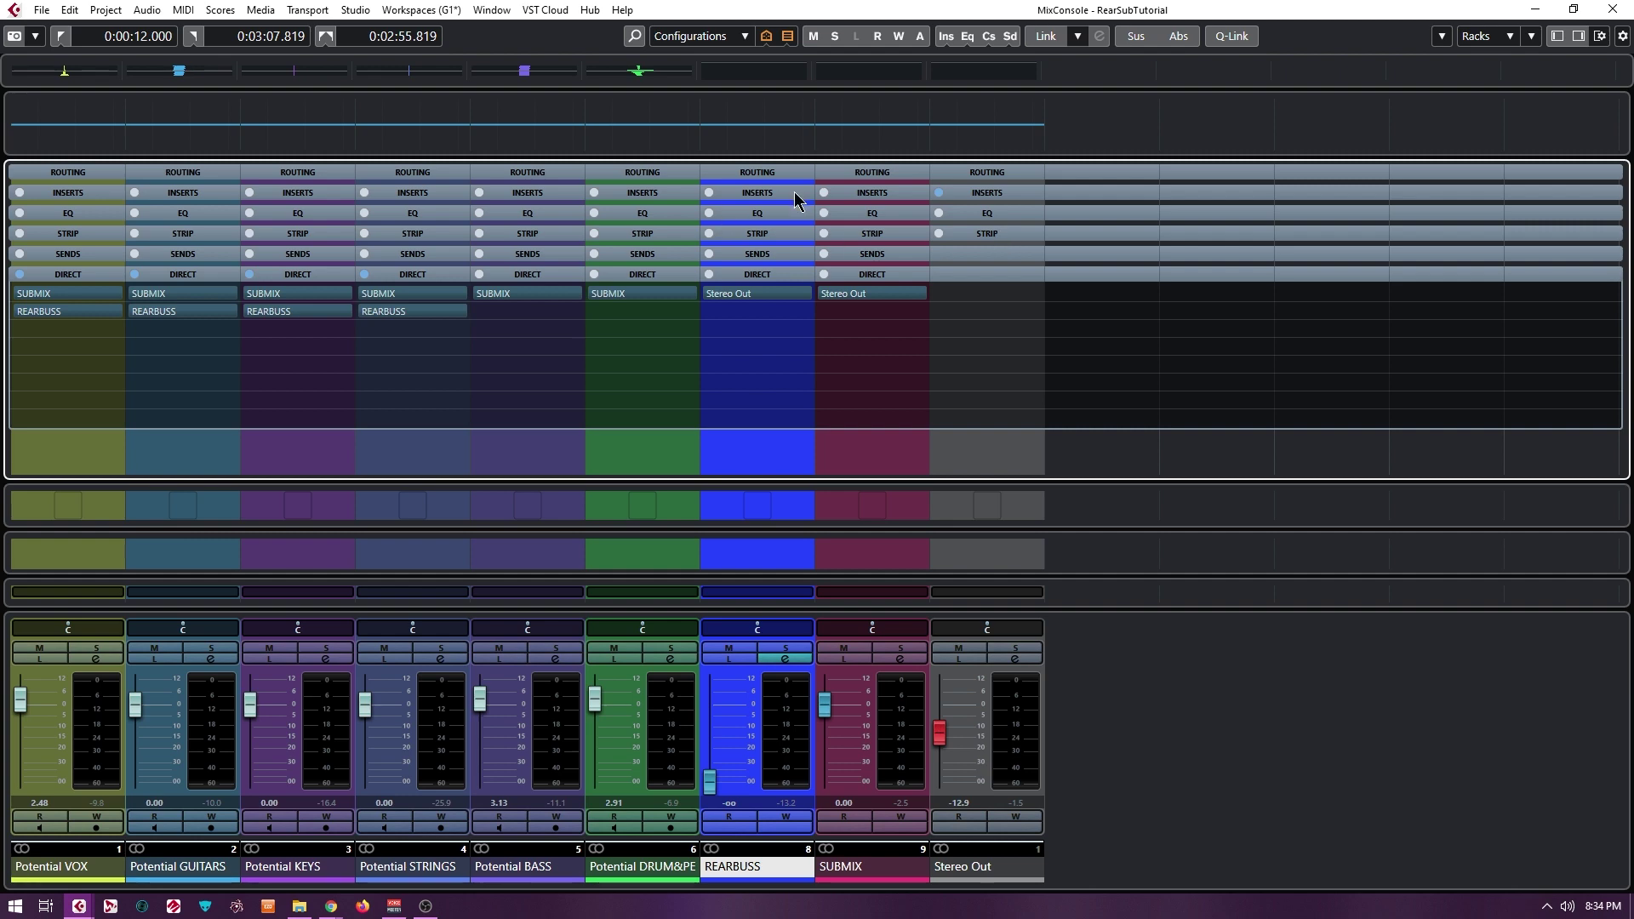
Set Potential VOX's first send to REARBUSS and switch it on
click(766, 256)
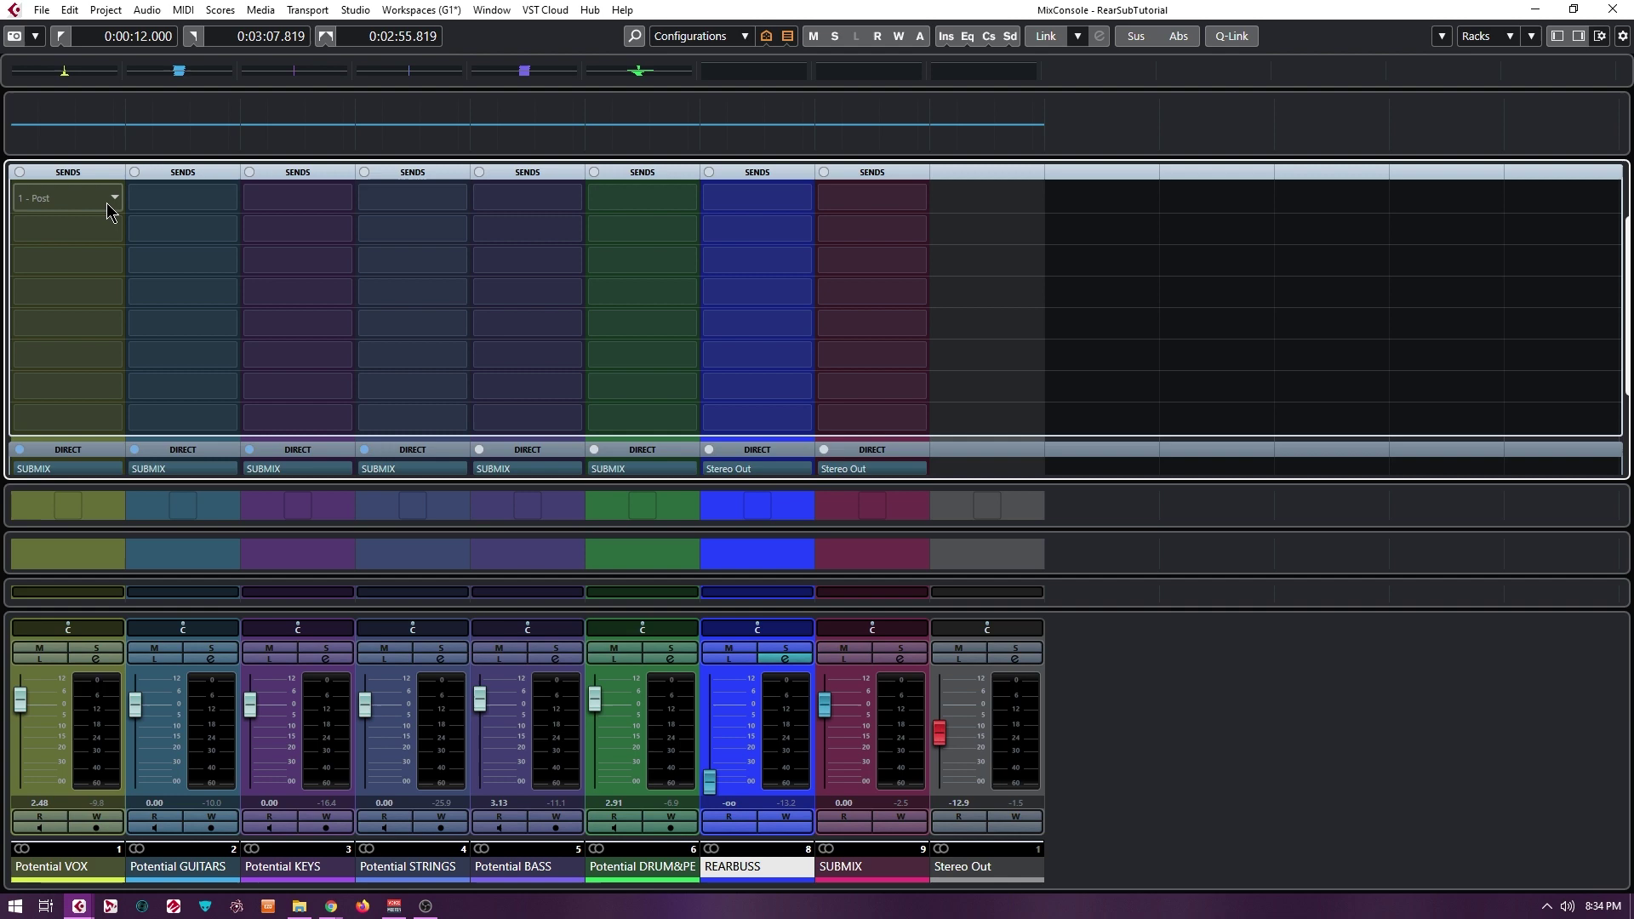
click(113, 202)
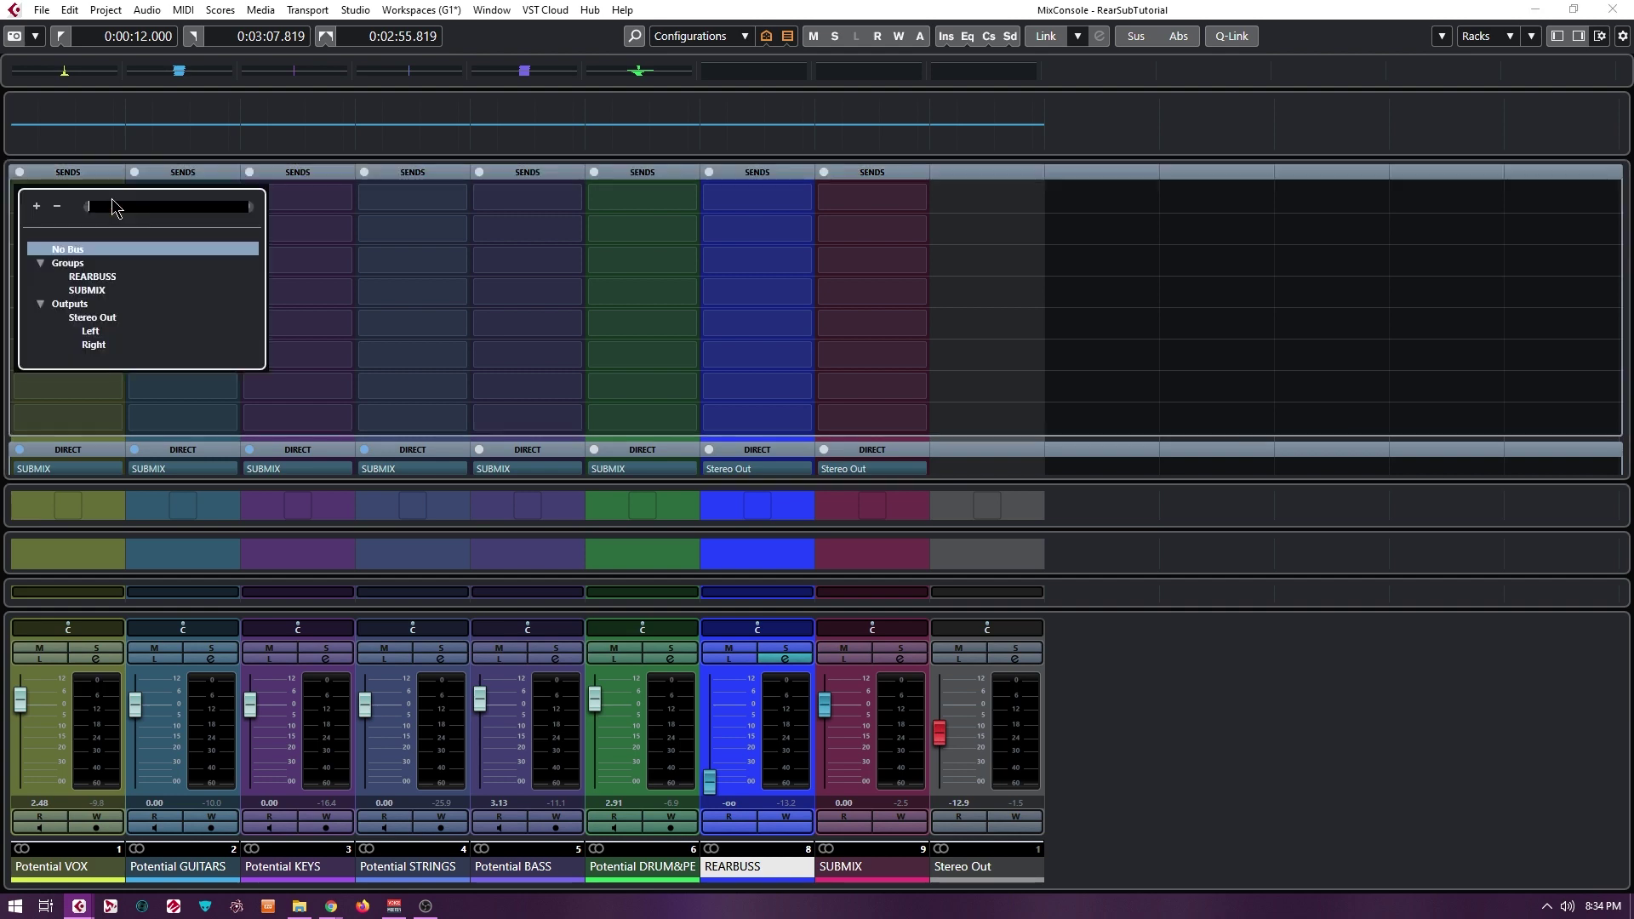
click(94, 277)
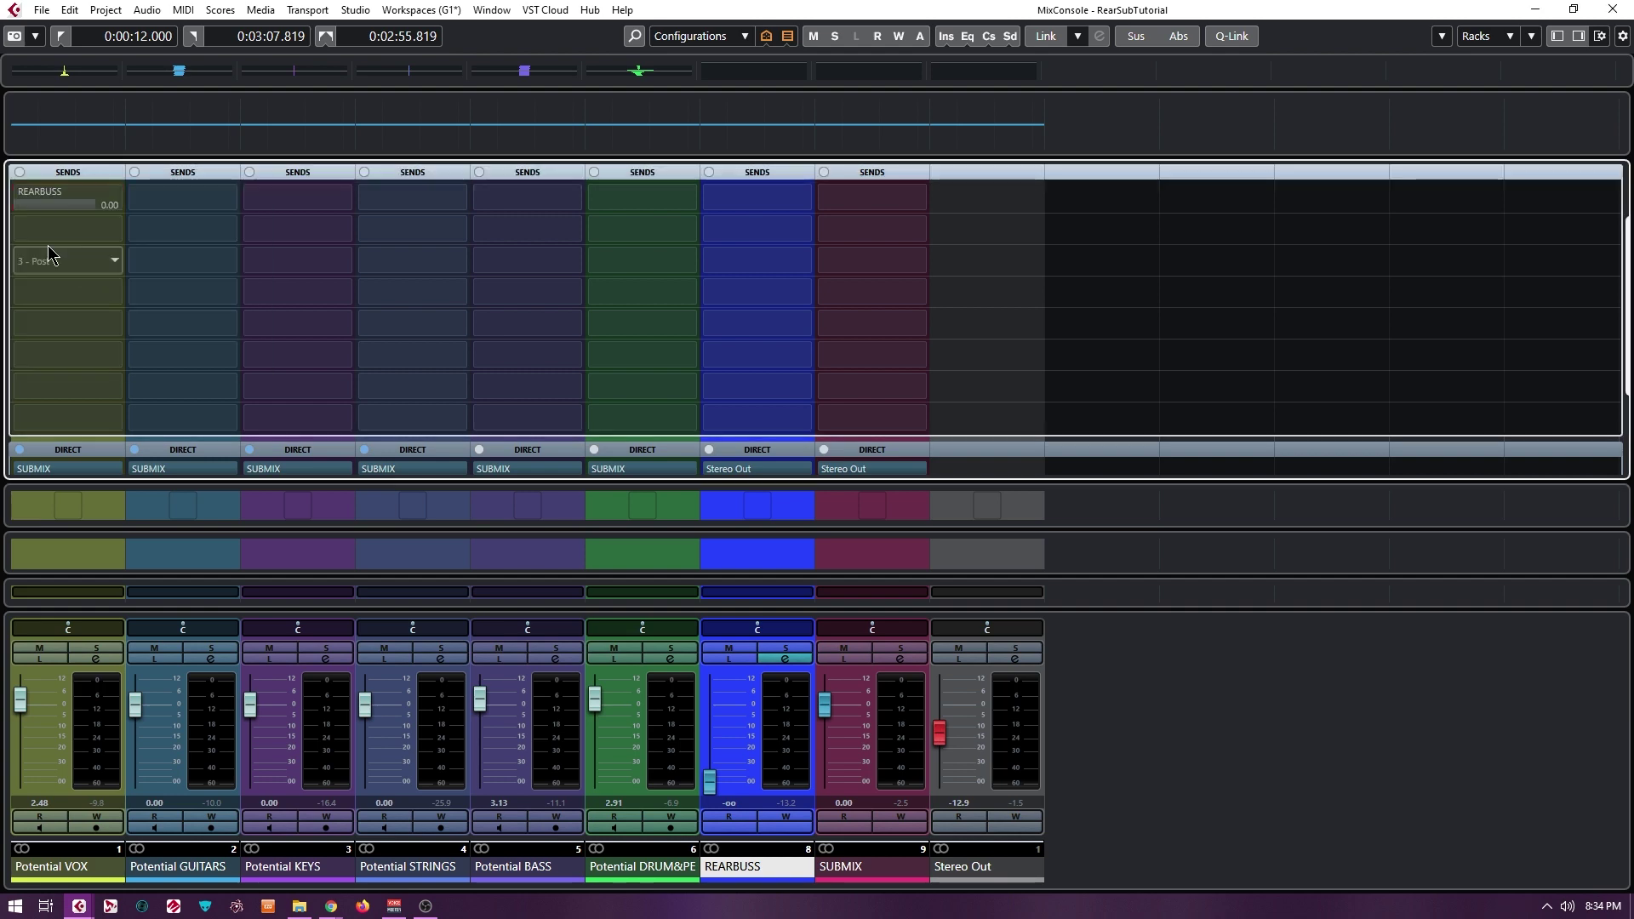
click(27, 204)
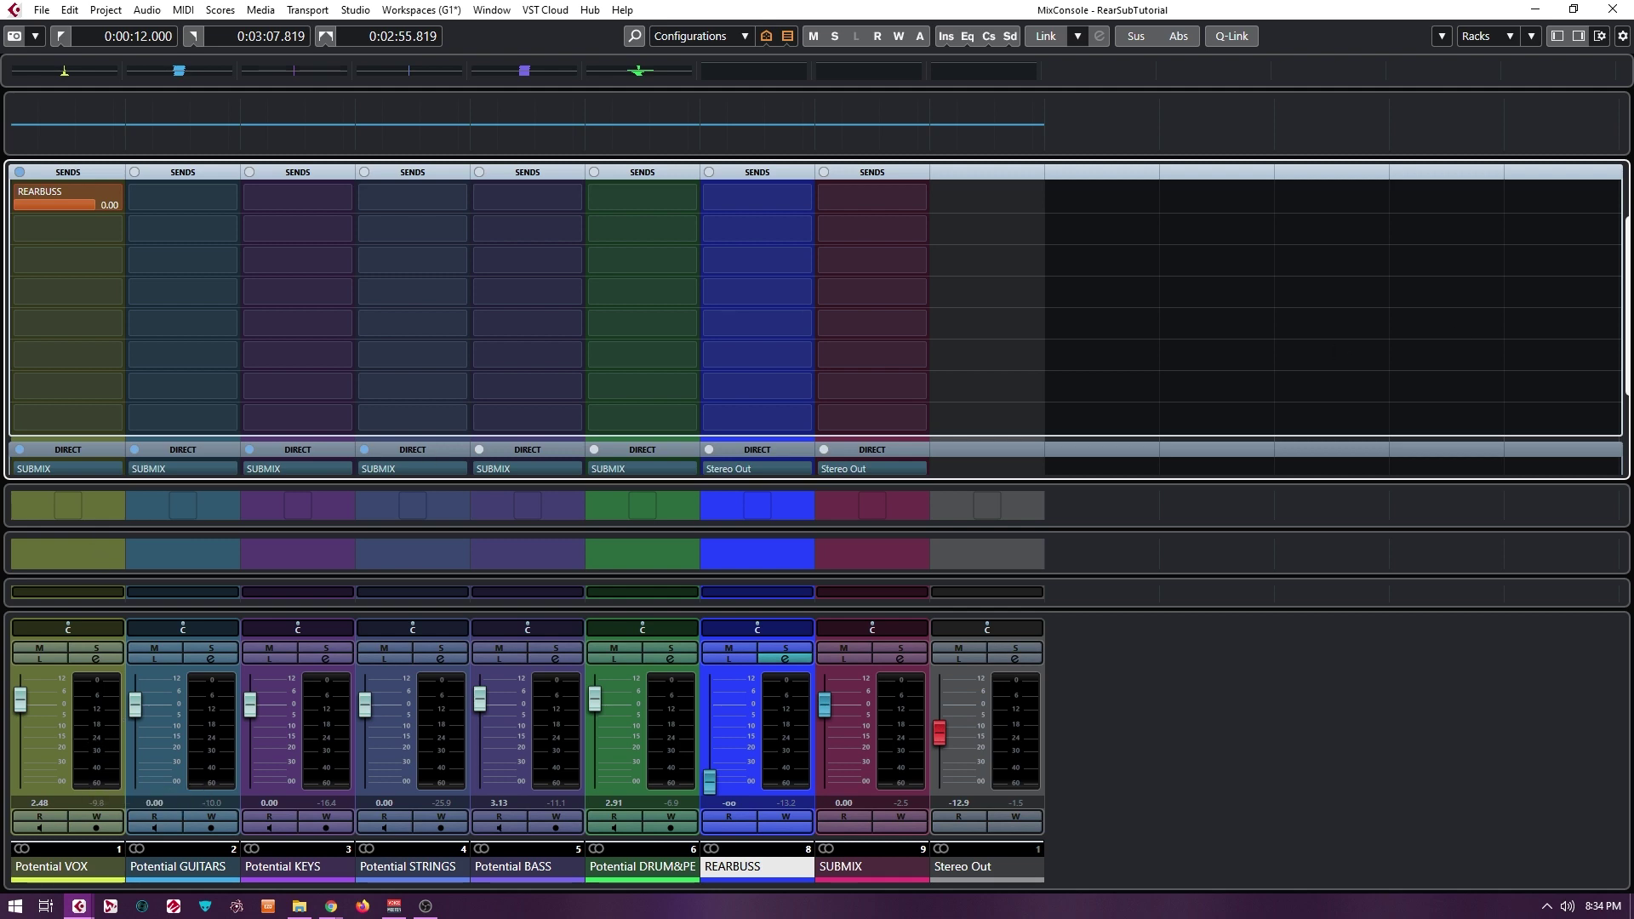
Check the REARBUSS and Potential VOX routing targets in Channel Settings, then close the window
click(785, 659)
drag(1209, 307, 847, 208)
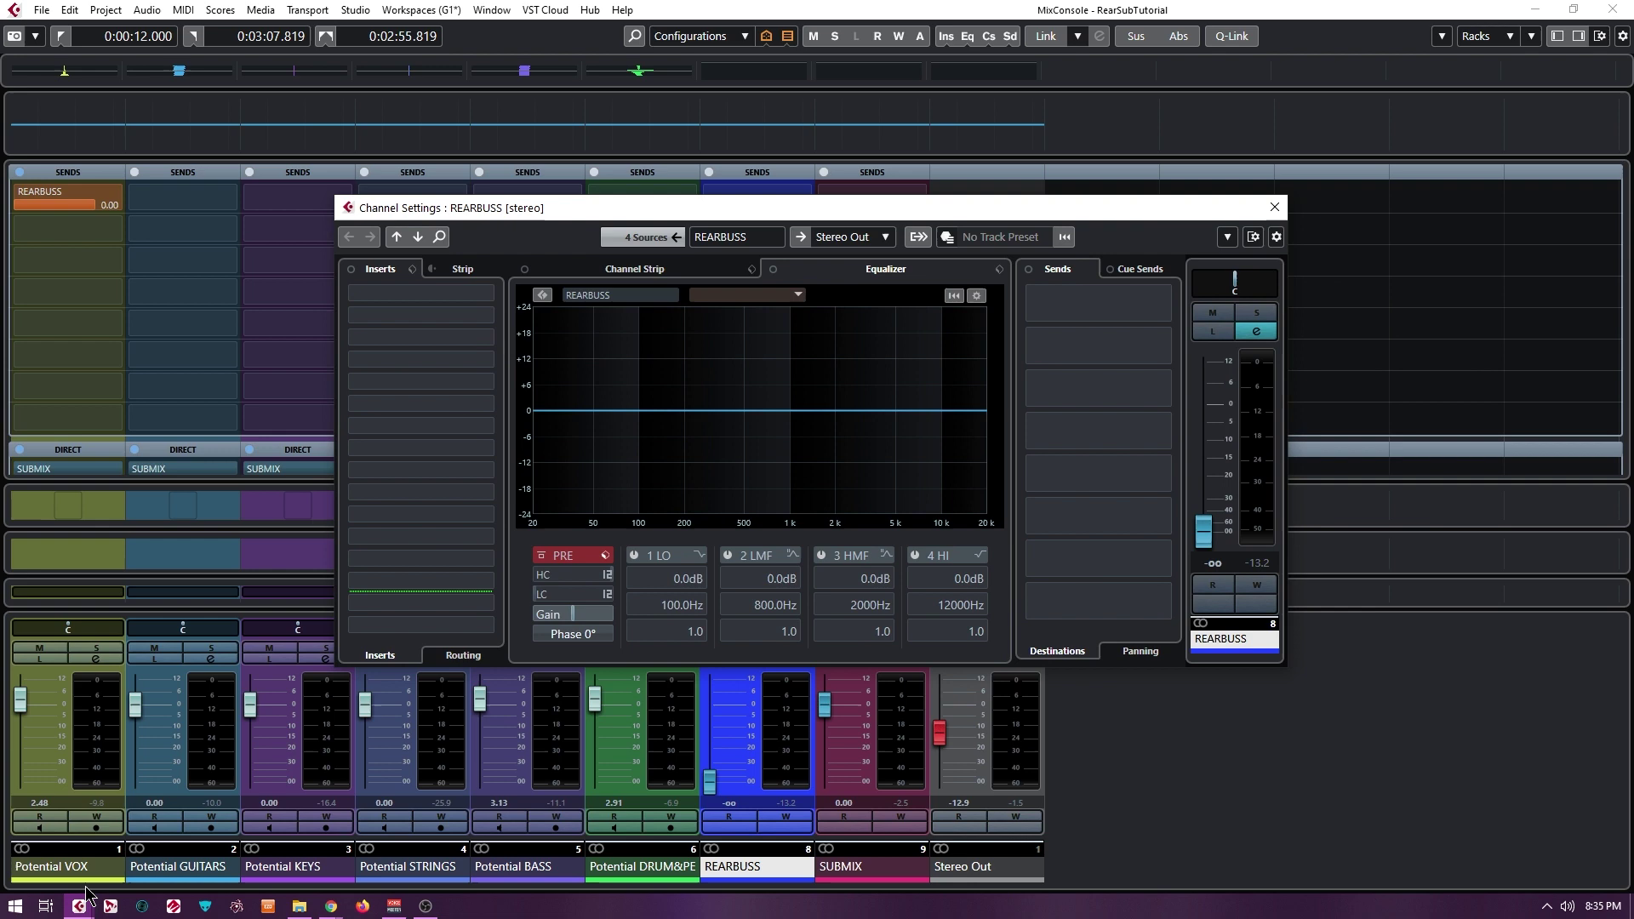
click(68, 868)
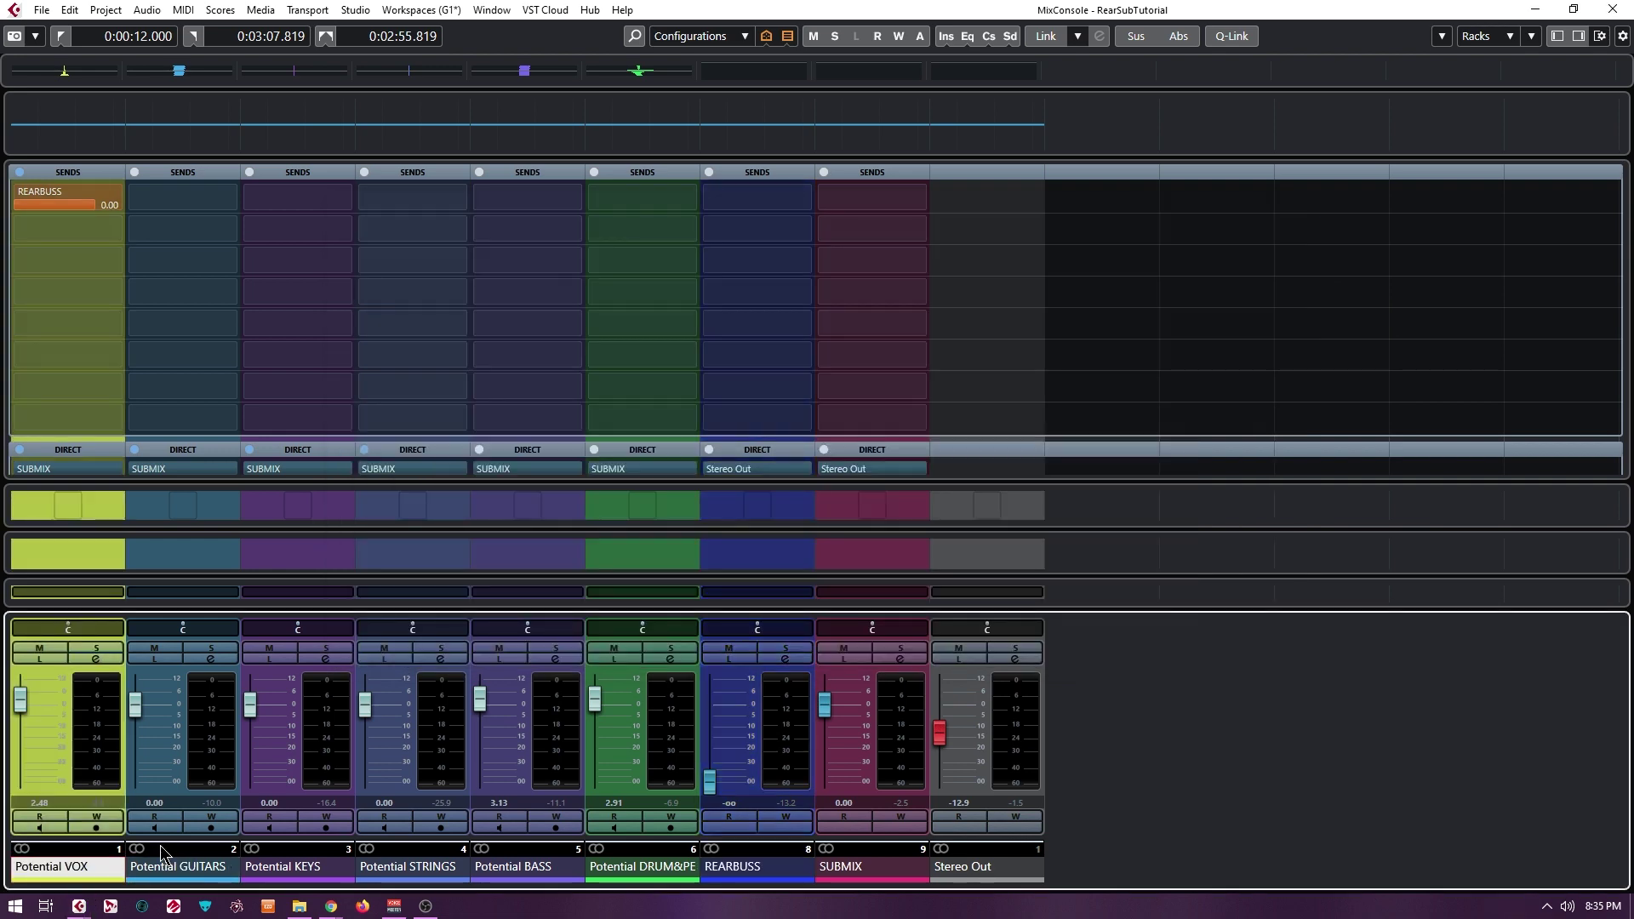
key(e)
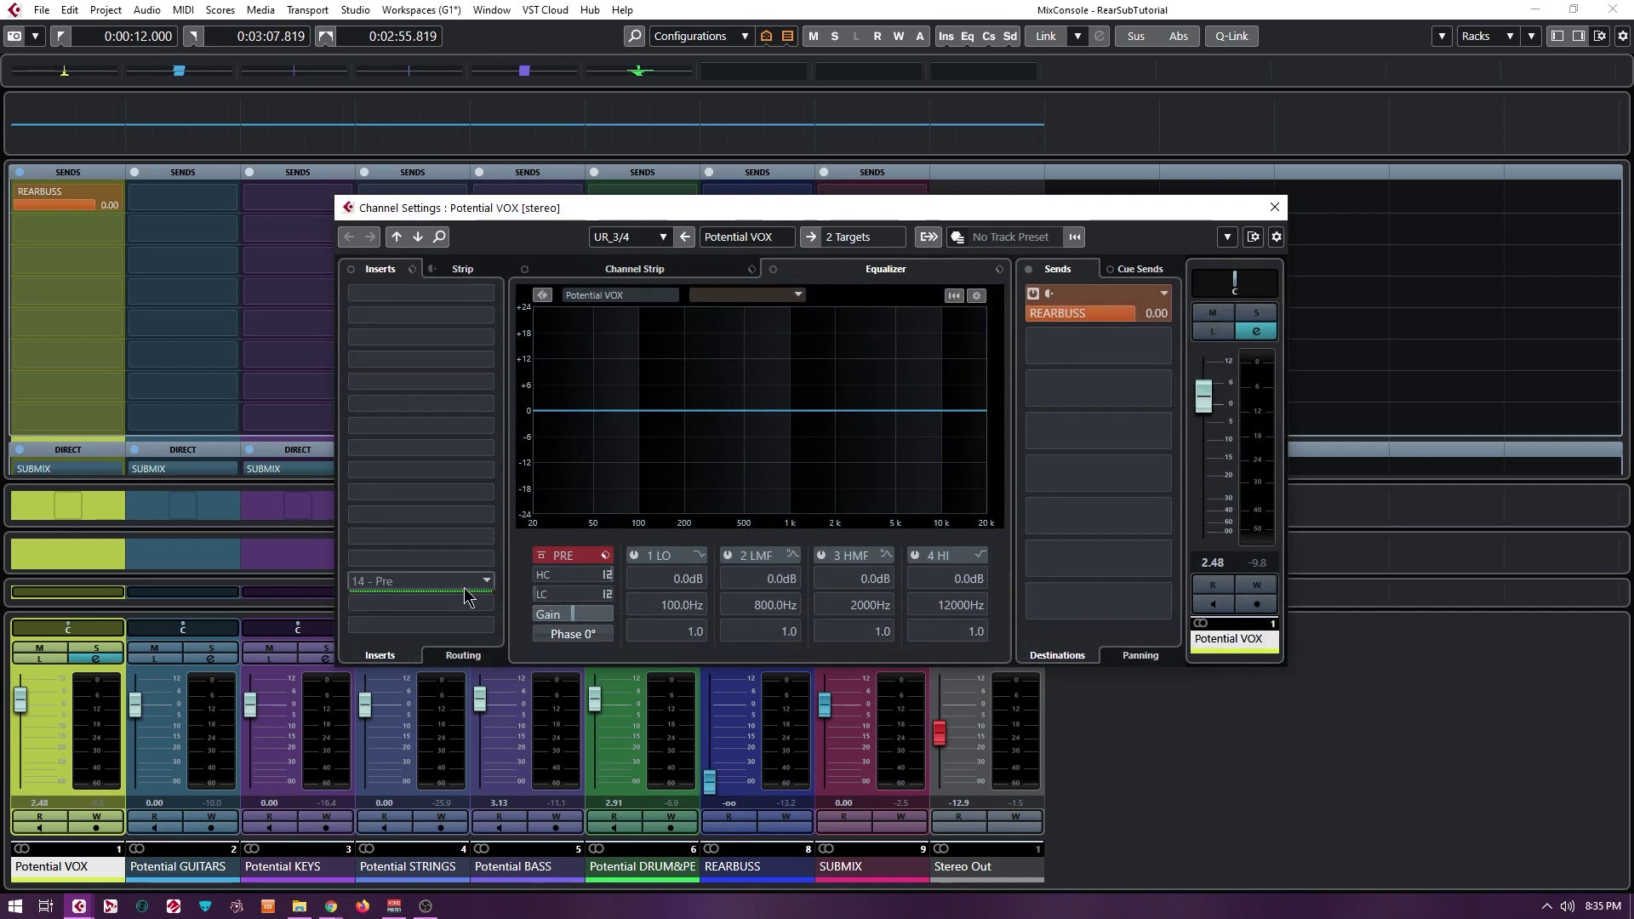
click(809, 245)
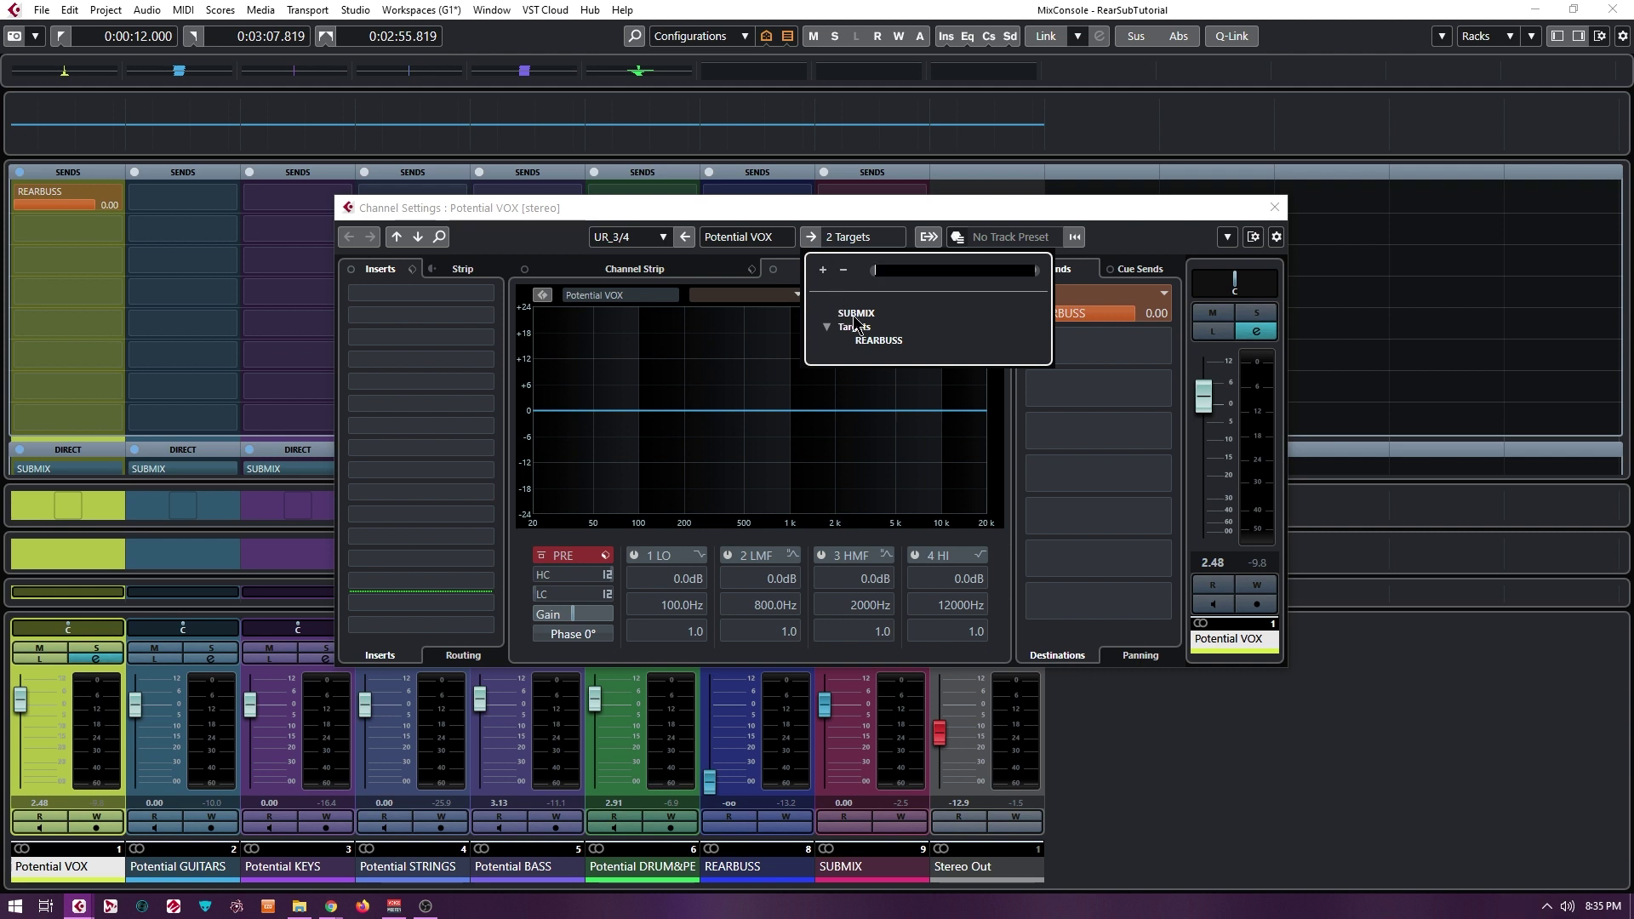
click(975, 202)
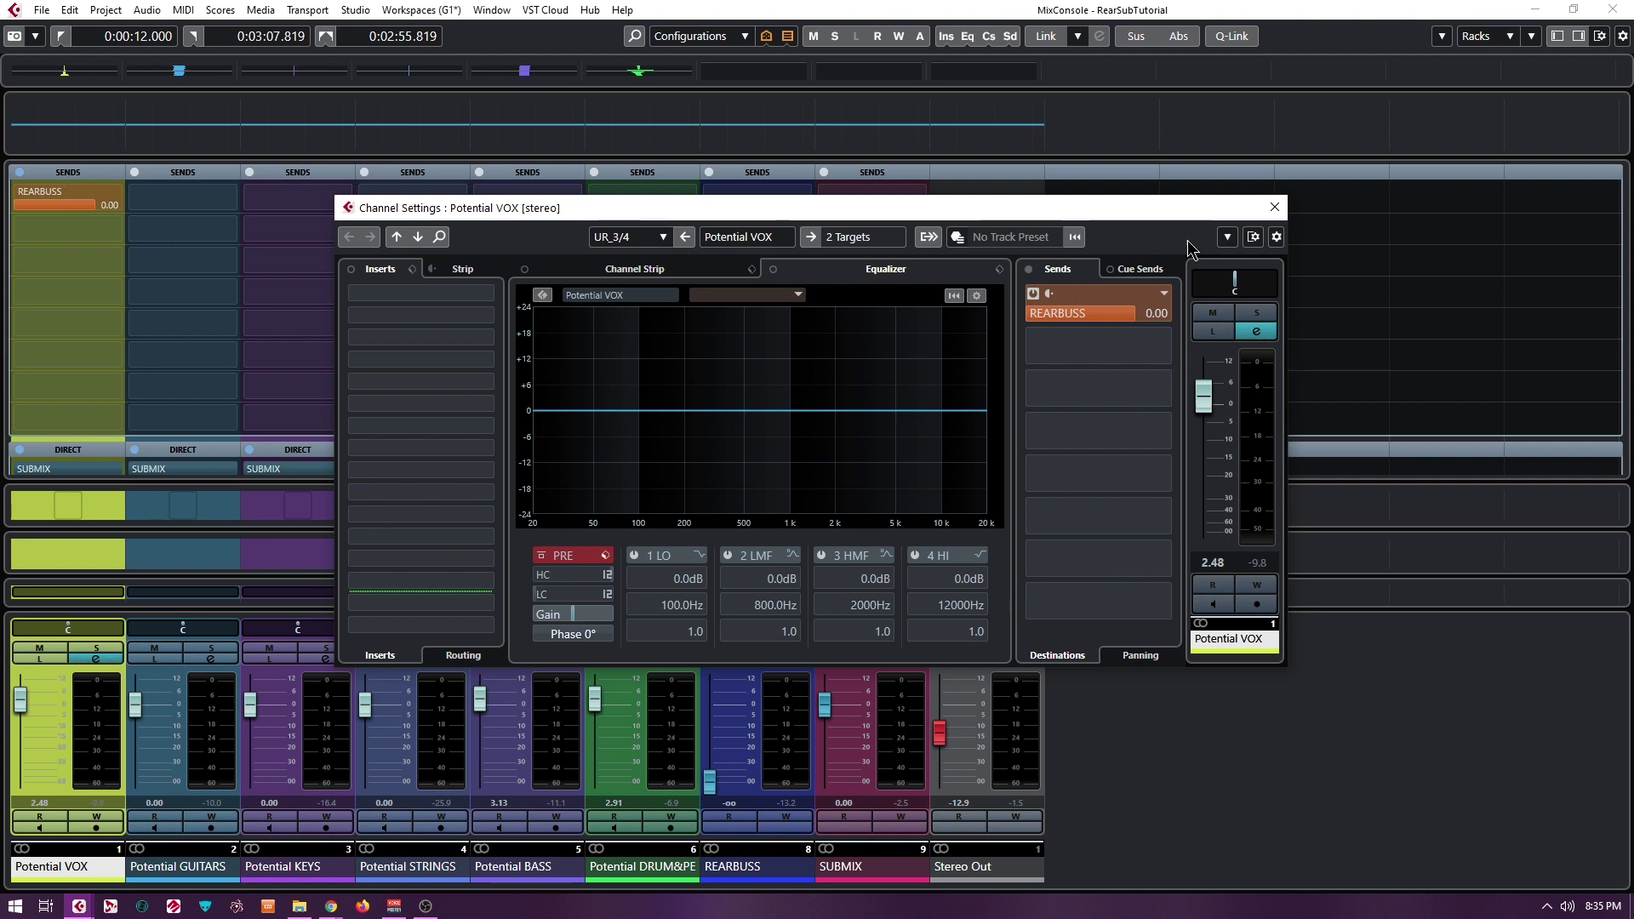
click(1274, 206)
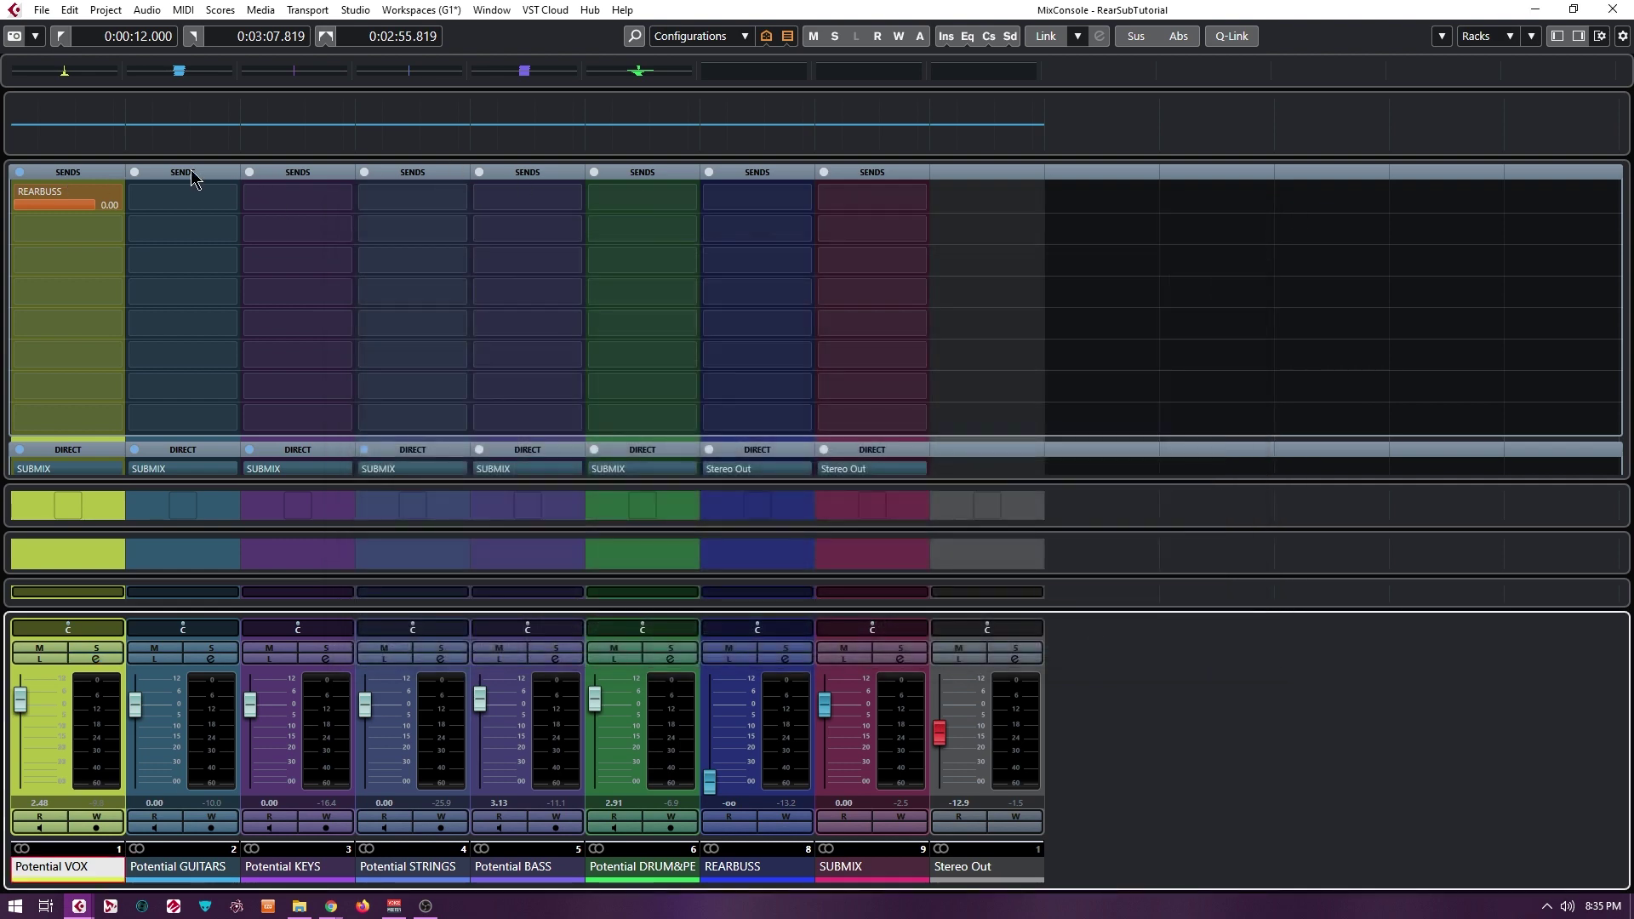
Switch off the VOX send to REARBUSS, fold the Sends rack, and toggle Direct Routing Summing Mode
click(21, 194)
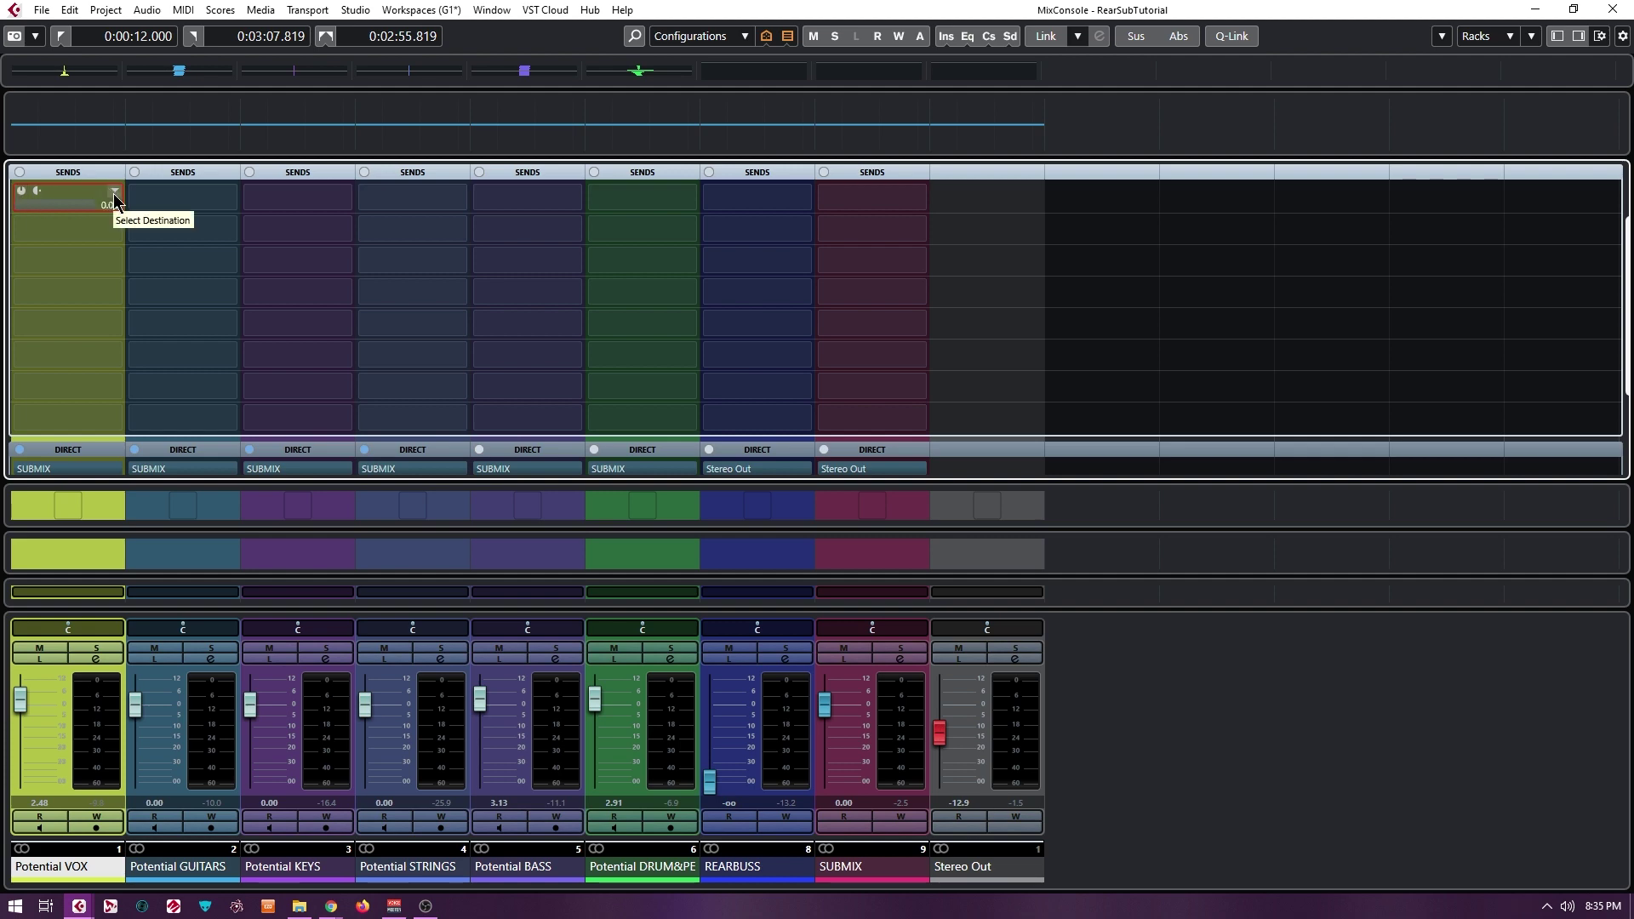
click(1122, 176)
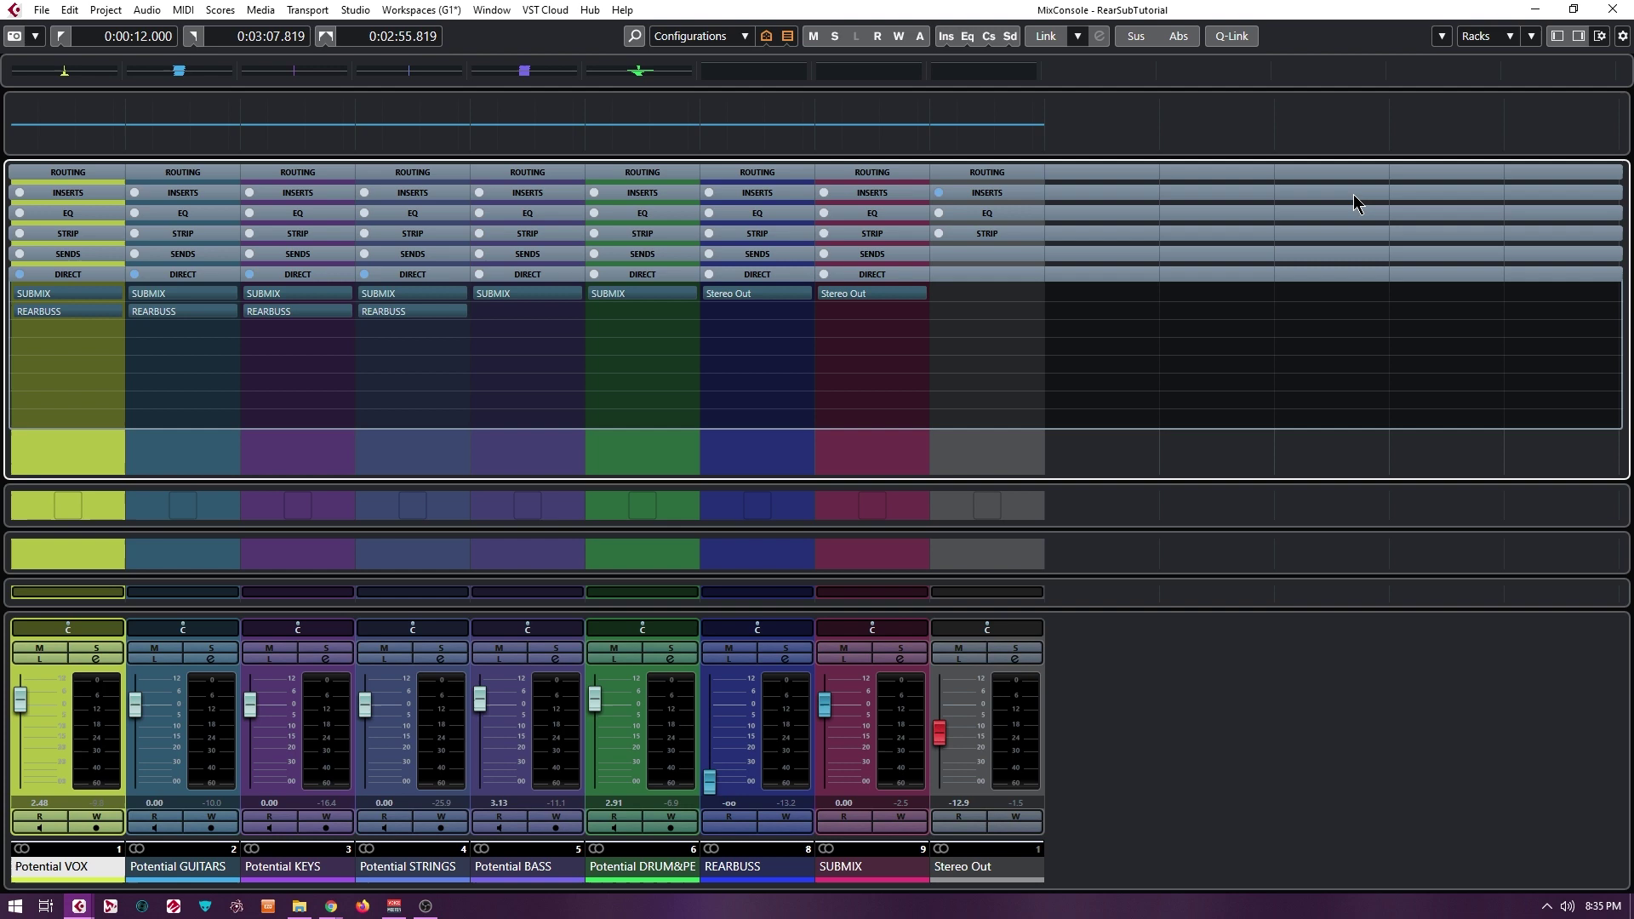
click(1445, 38)
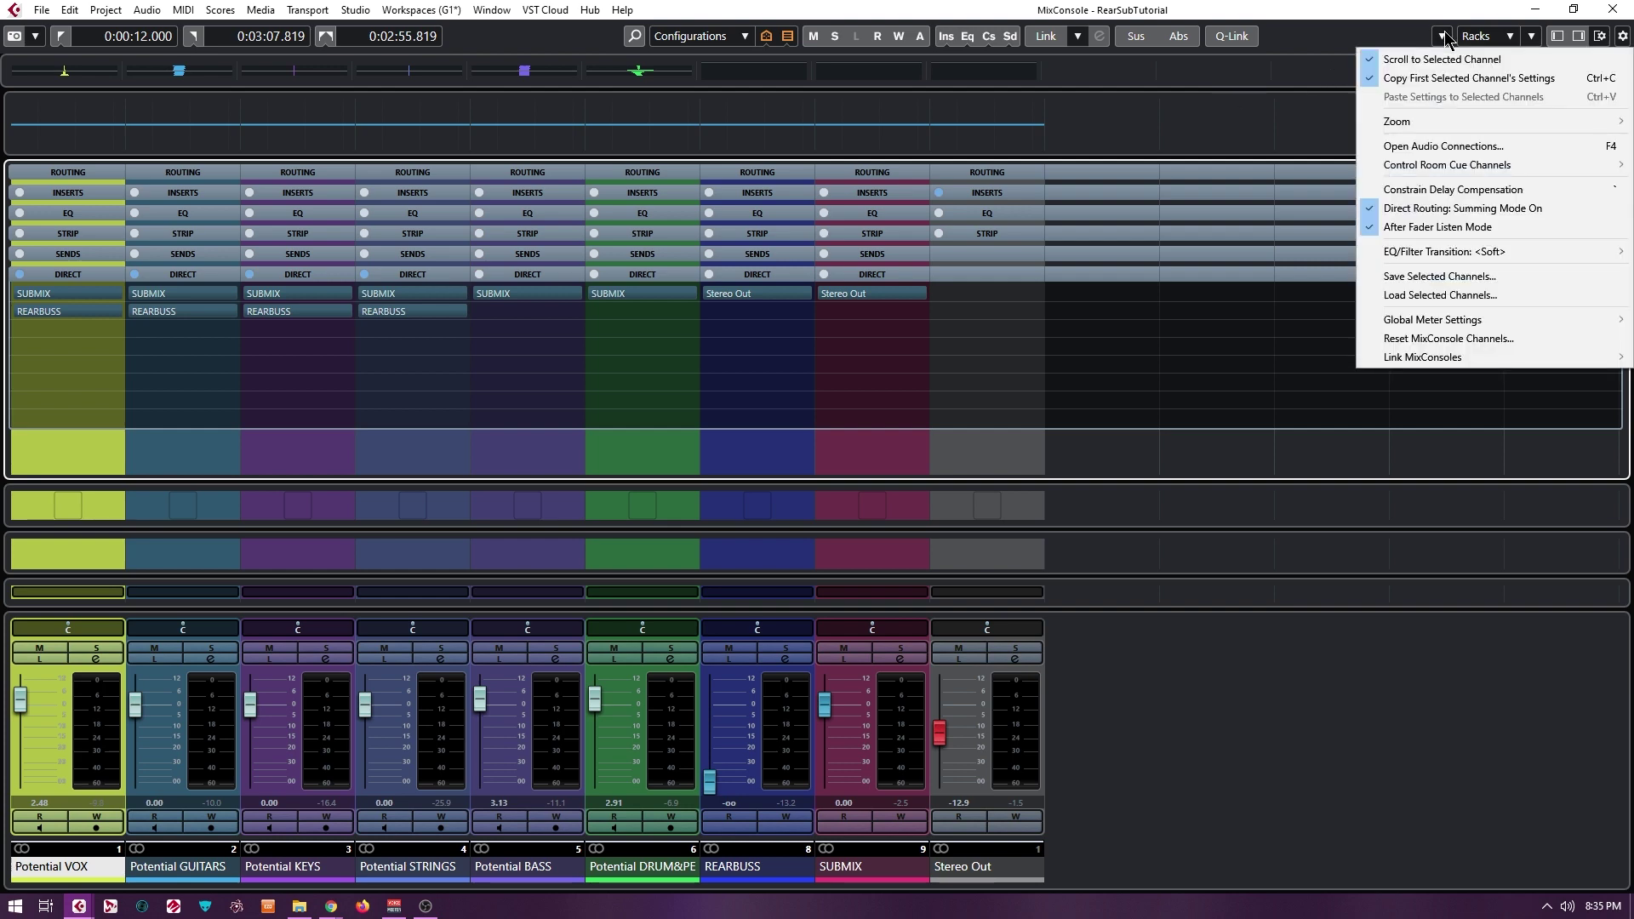
click(1503, 212)
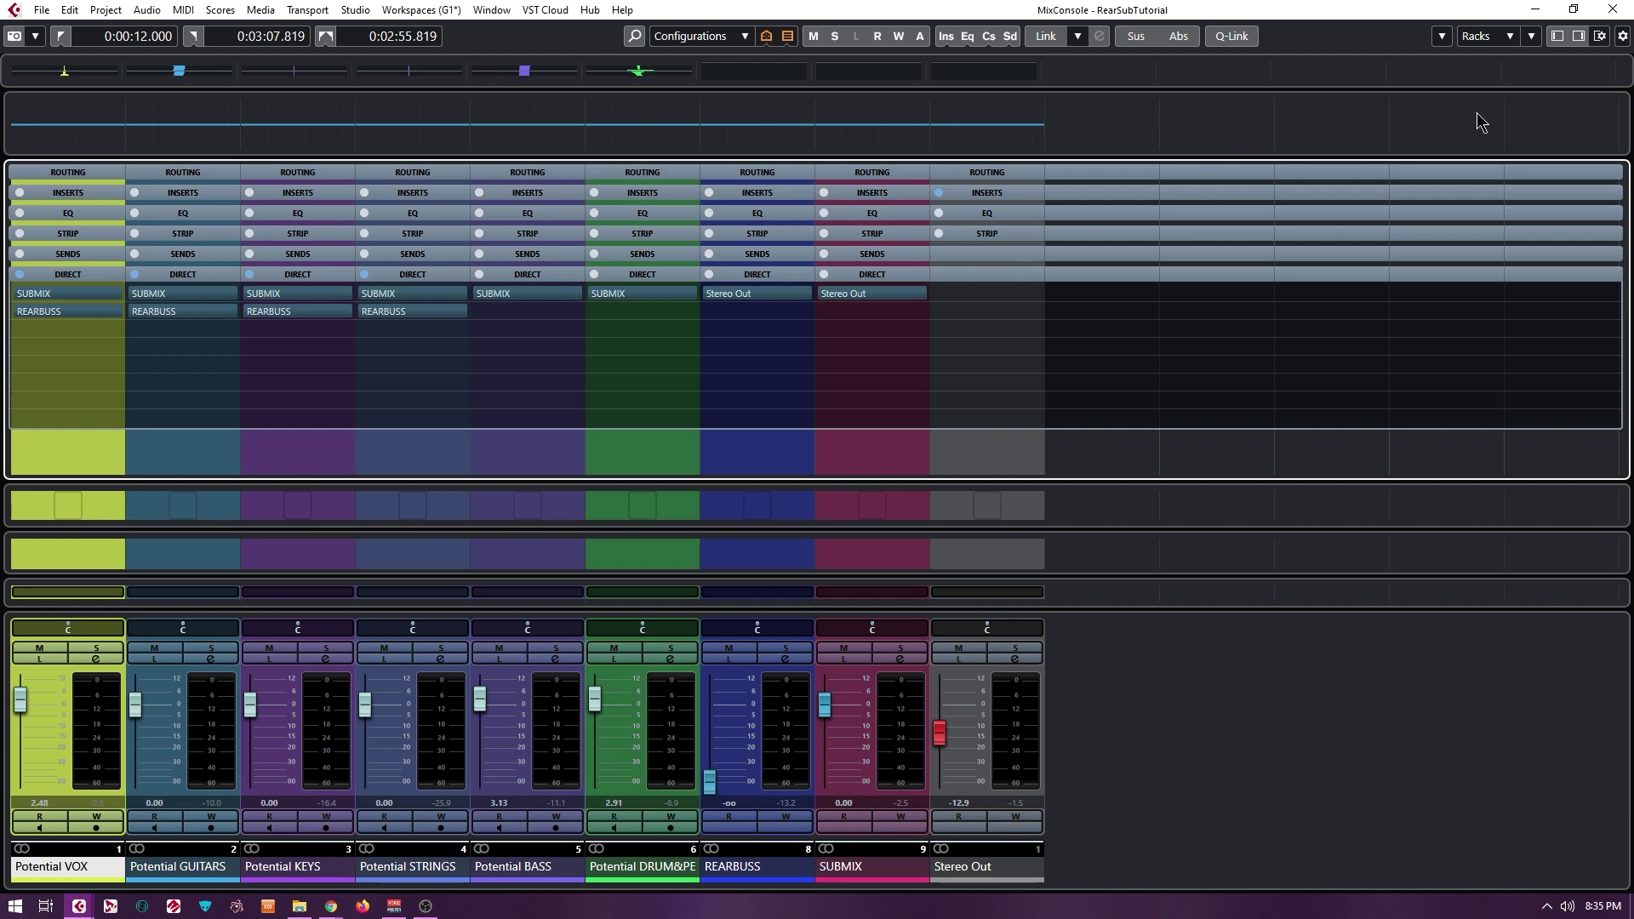
click(1505, 37)
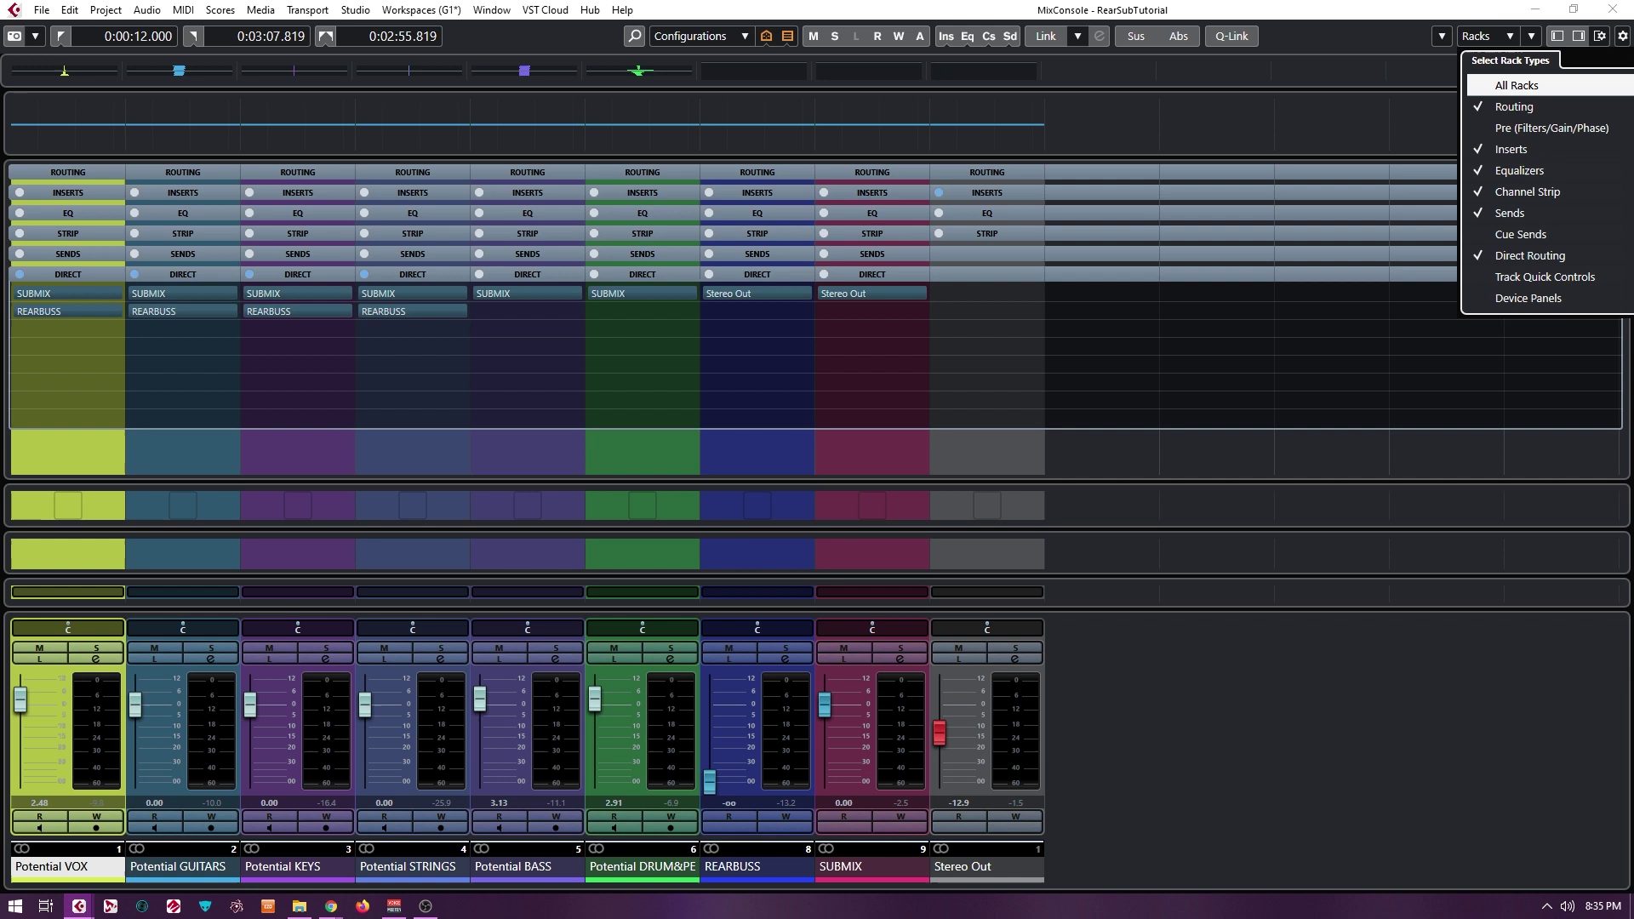
click(1374, 25)
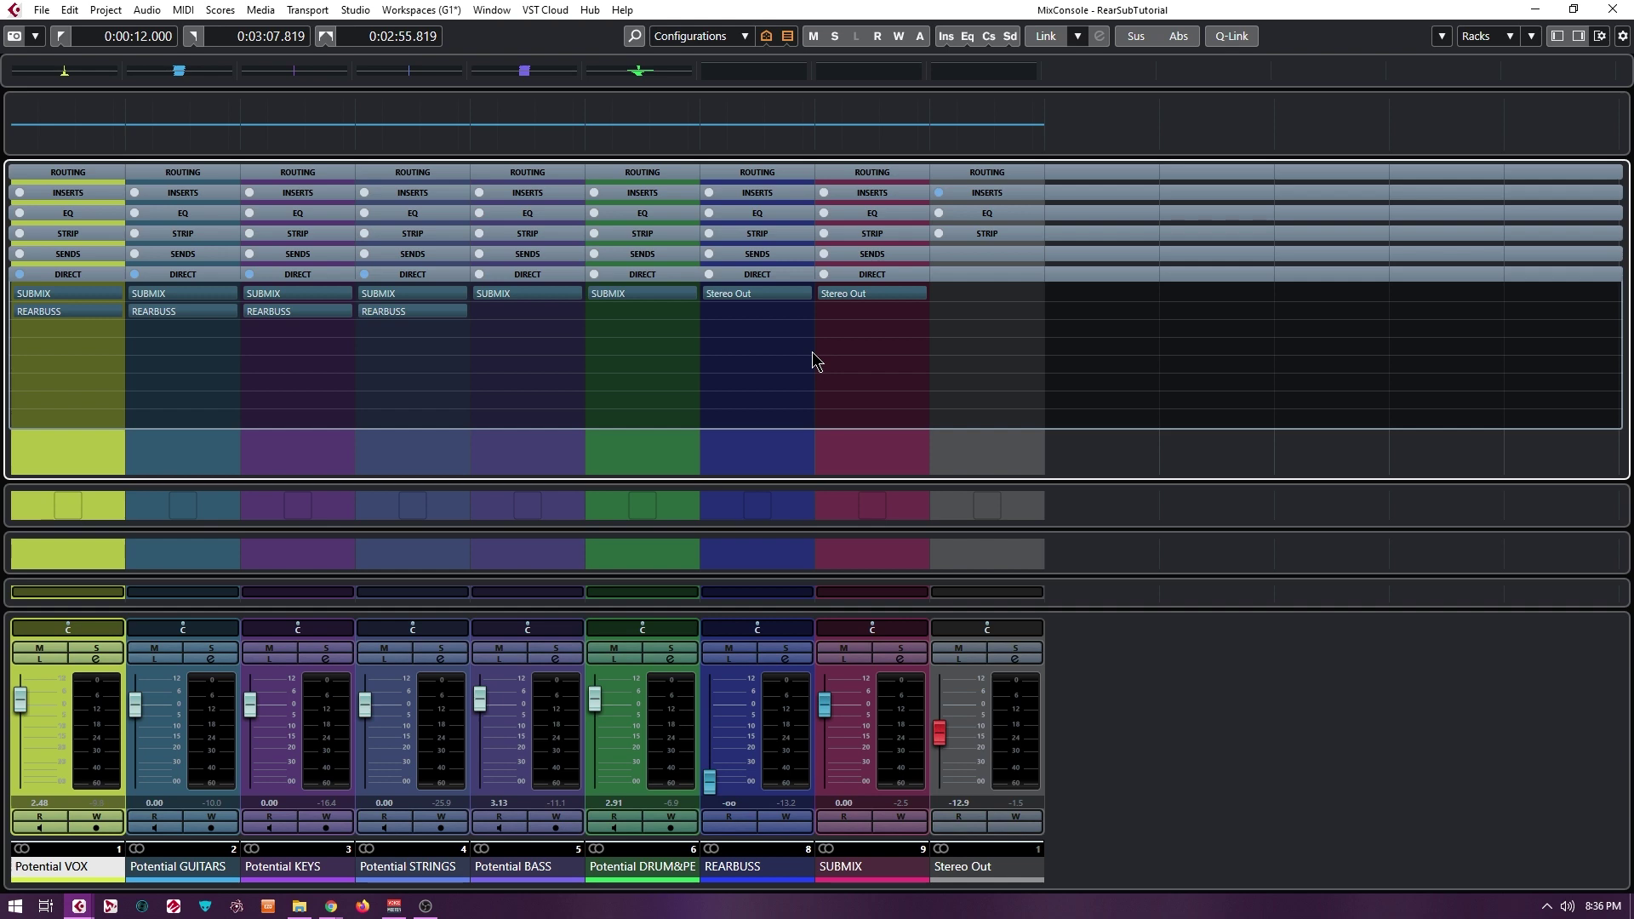
Load a Waves CLA-76 Mono compressor into REARBUSS's first insert slot
click(735, 868)
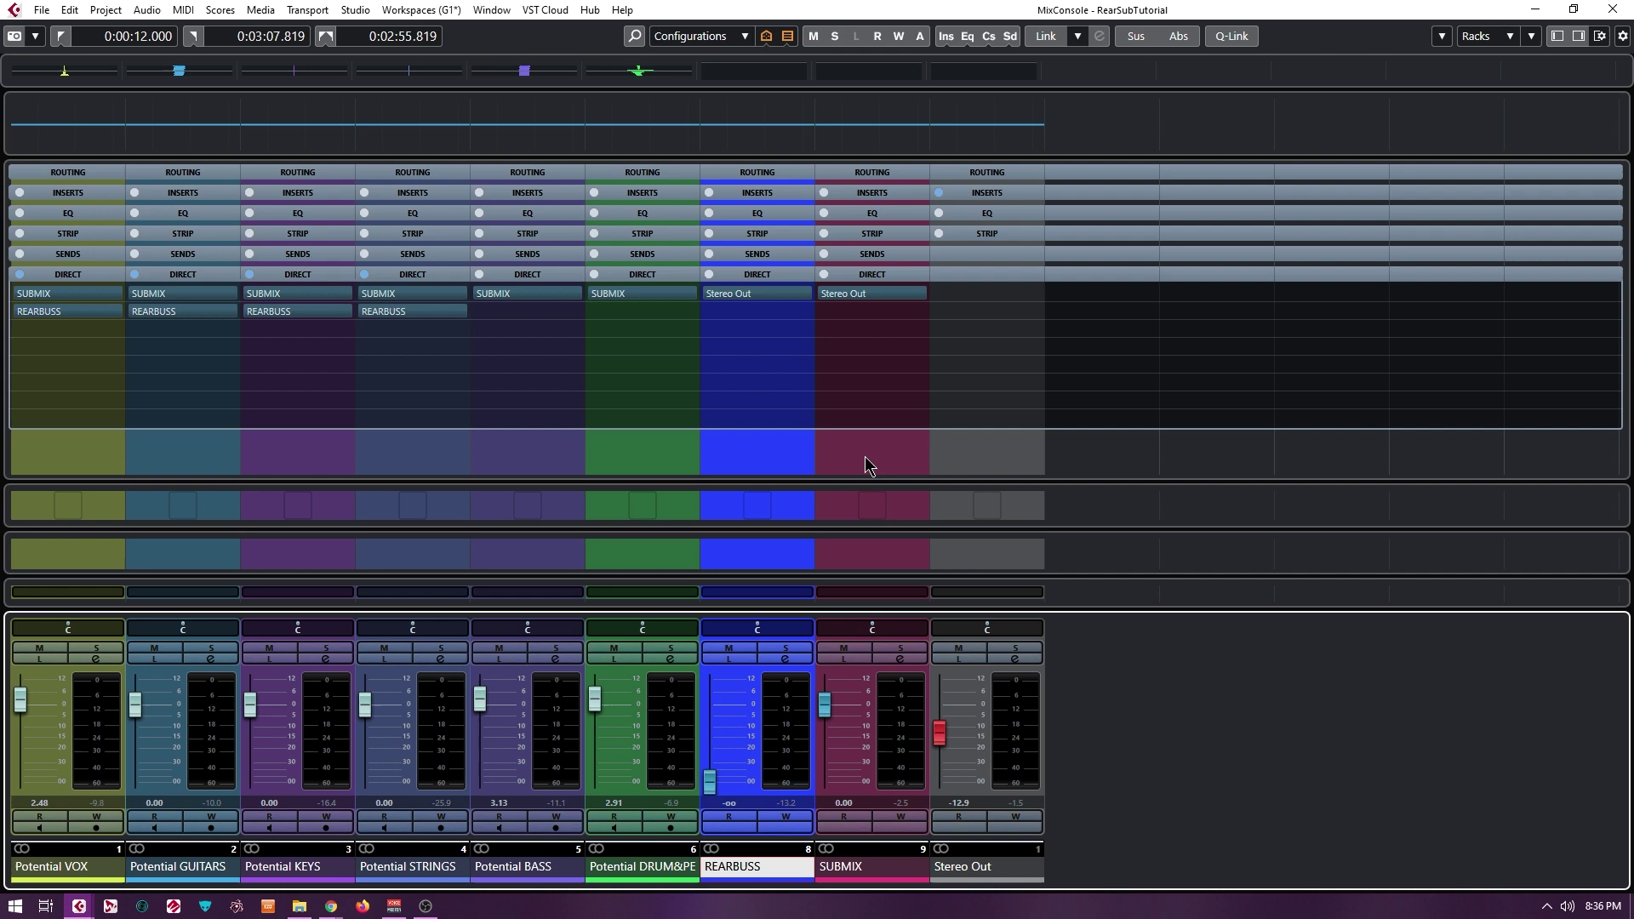
mouse_move(829, 423)
click(773, 200)
click(773, 194)
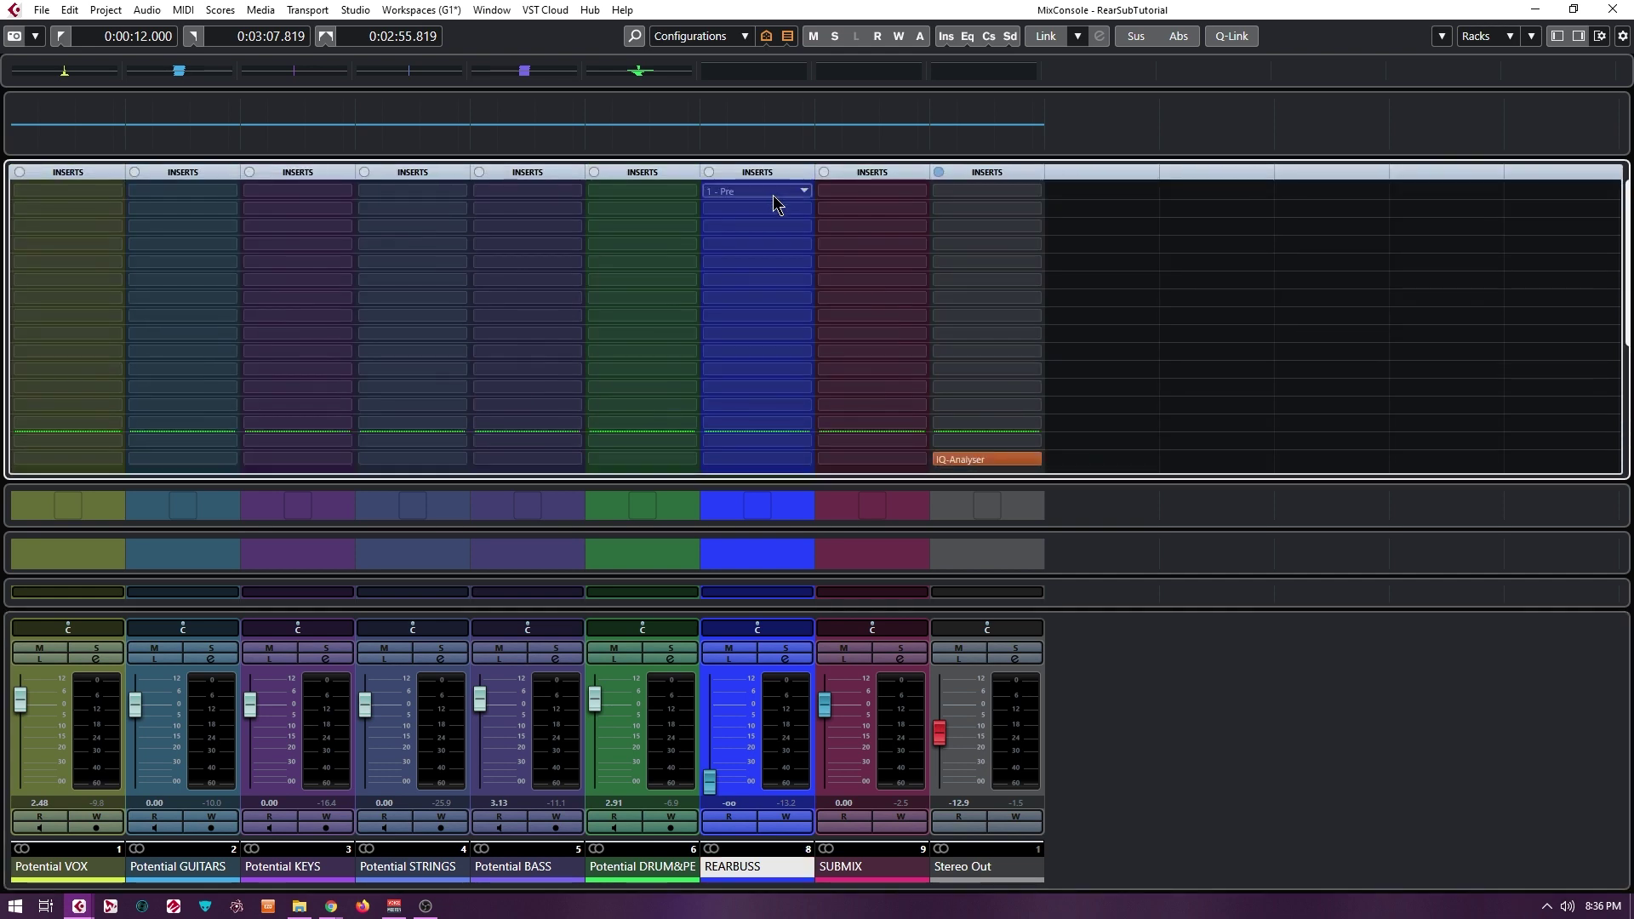
click(802, 194)
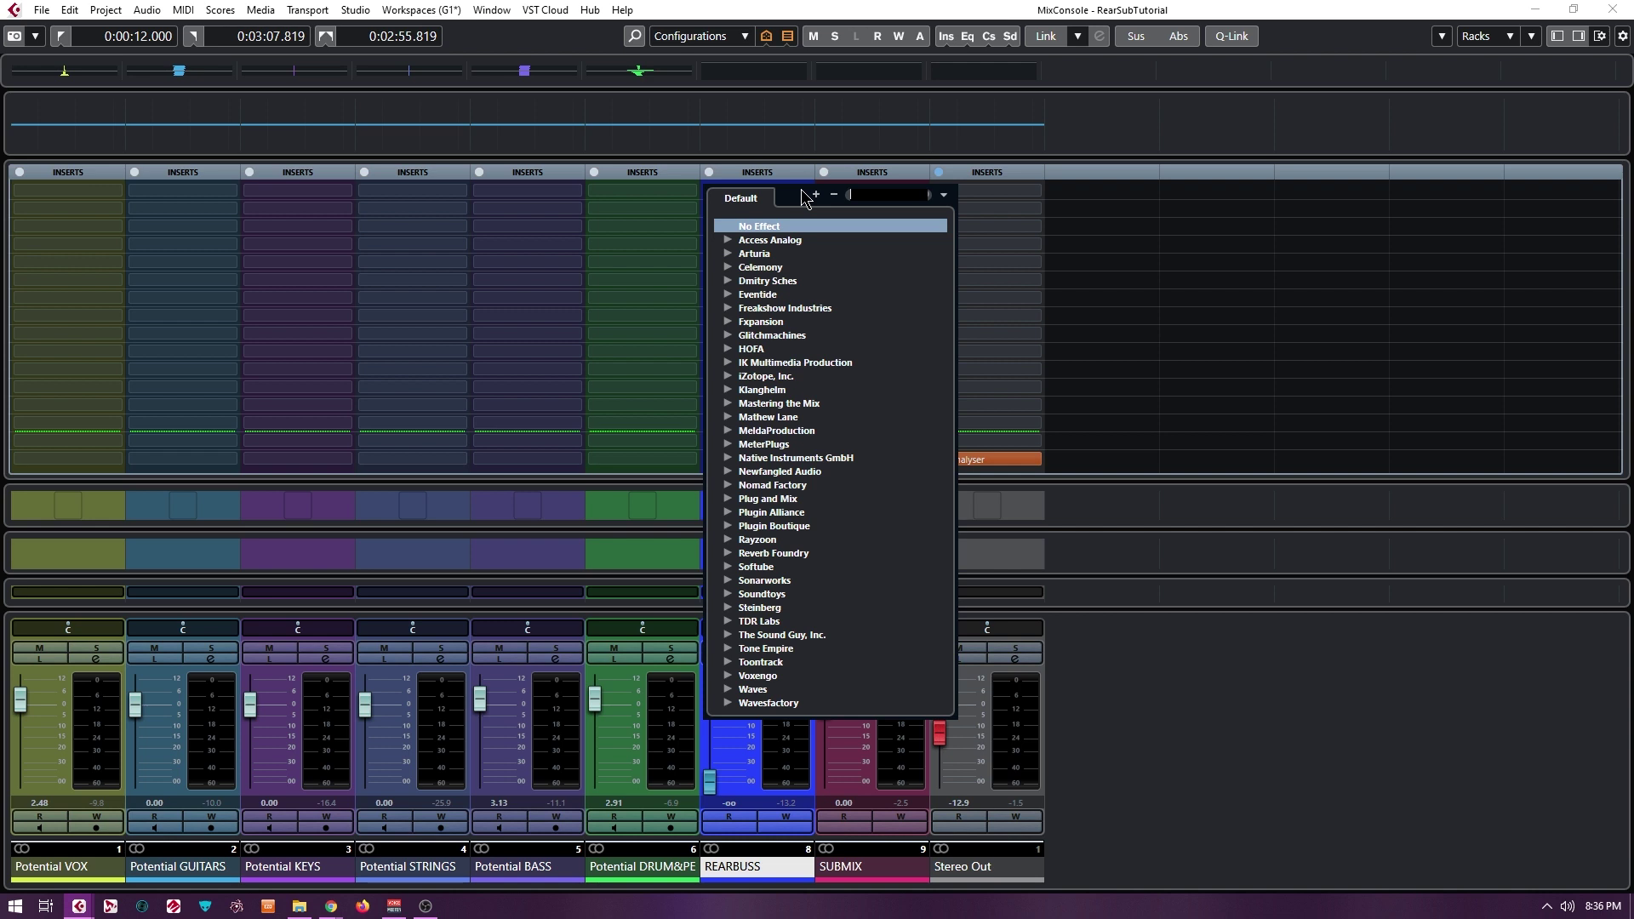
text(d)
text(la)
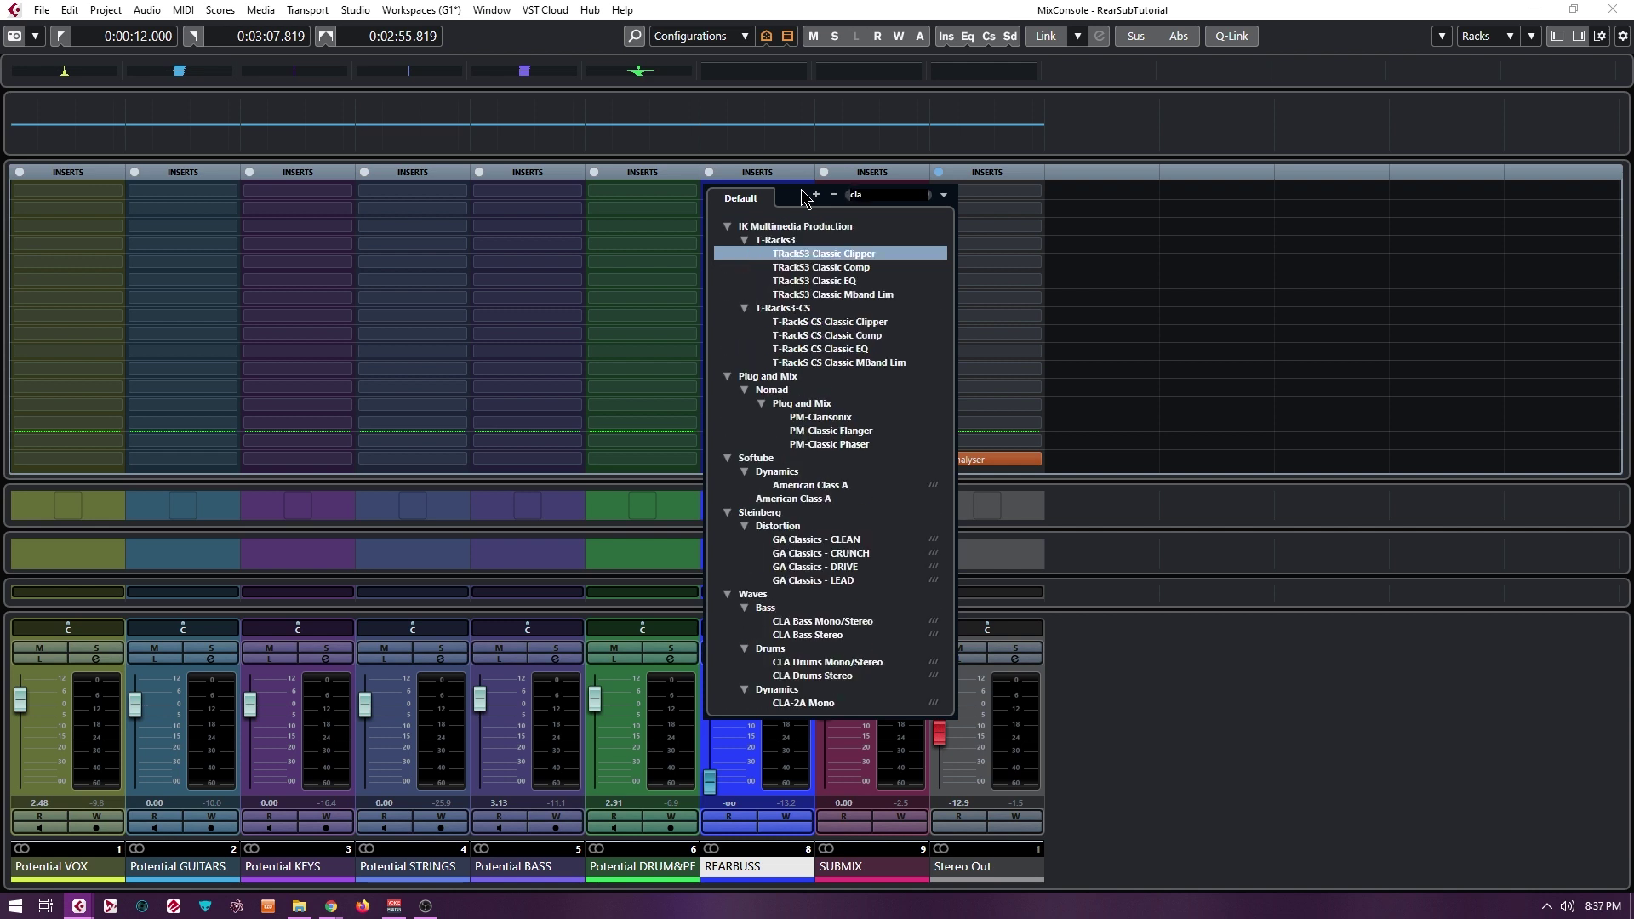
scroll(749, 351, down, 5)
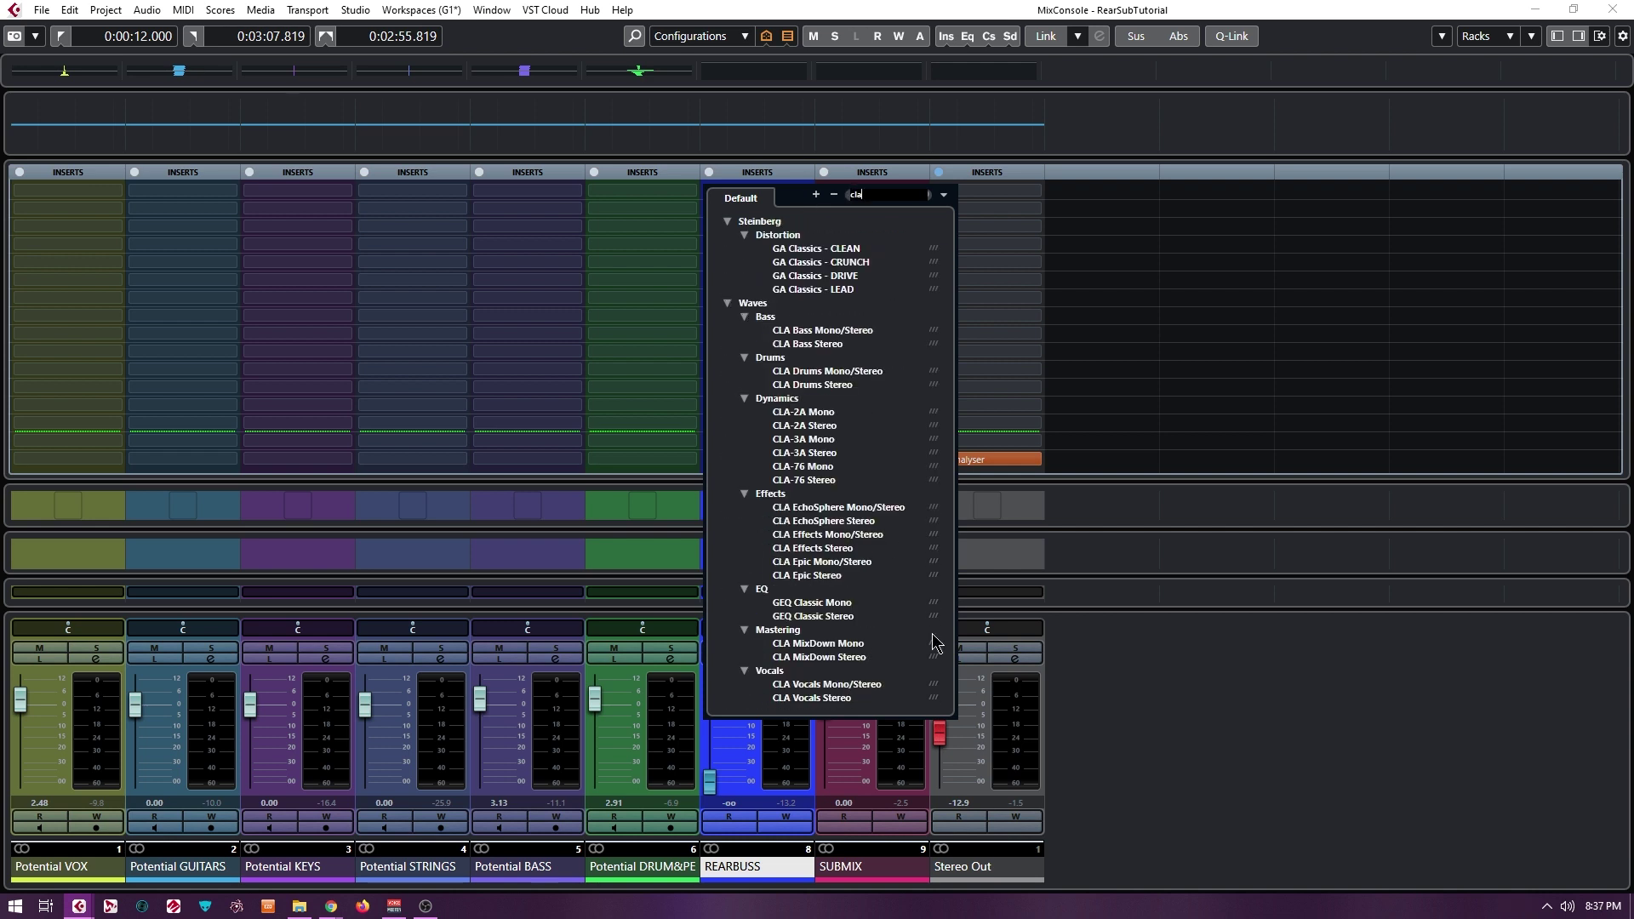
click(807, 468)
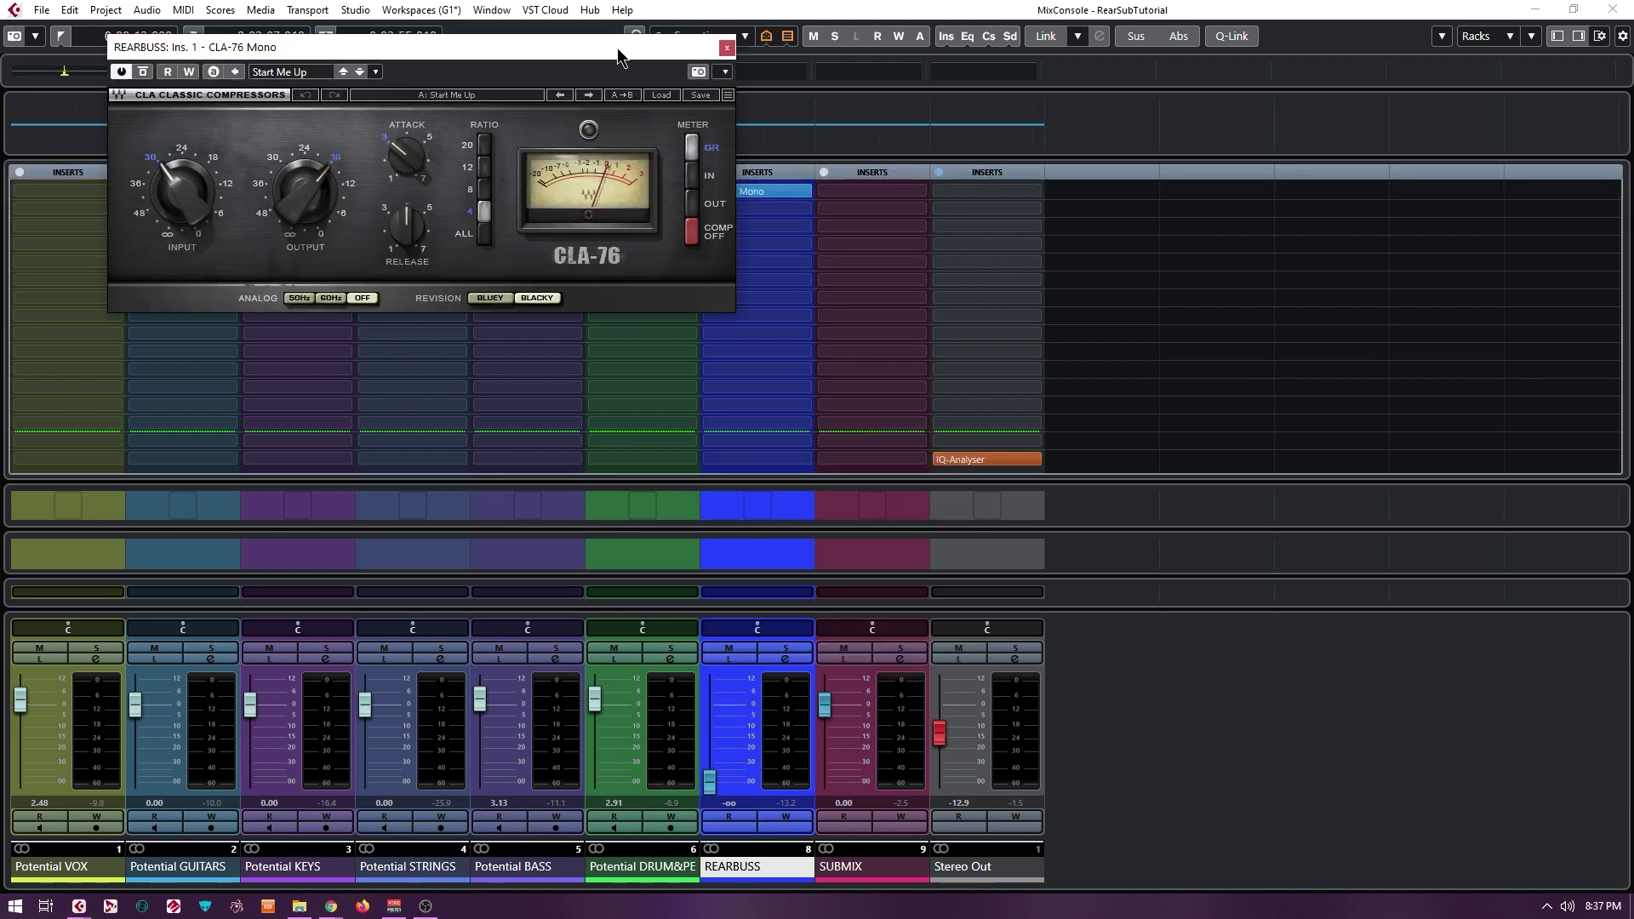
Switch REARBUSS's CLA-76 to its Bluey revision and start project playback
drag(617, 57, 540, 235)
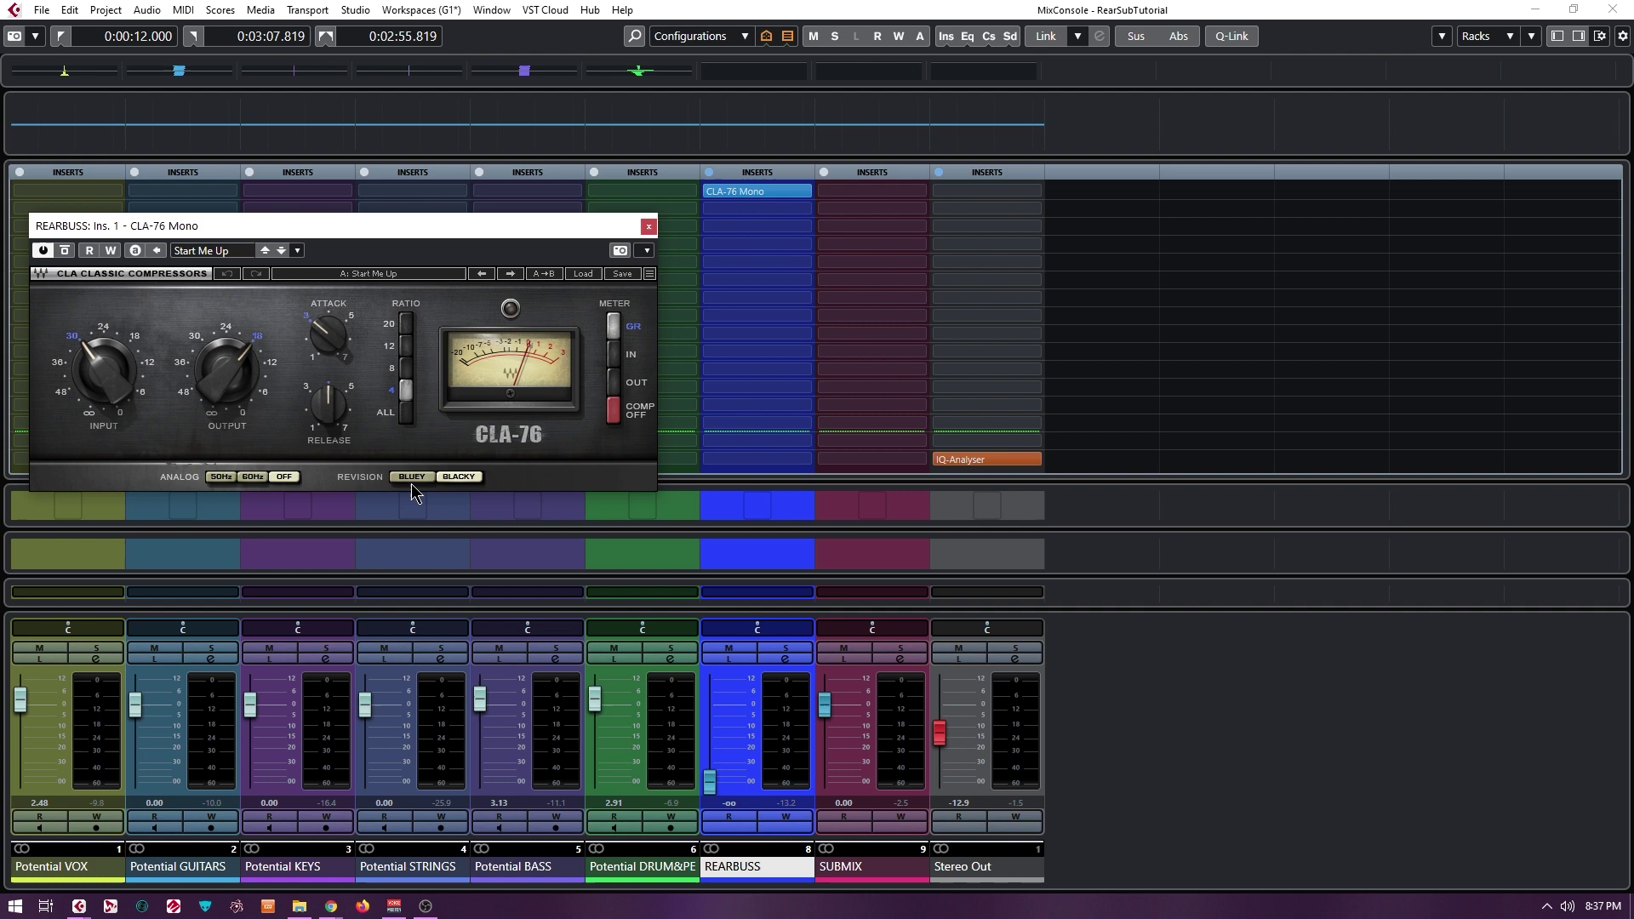
click(412, 479)
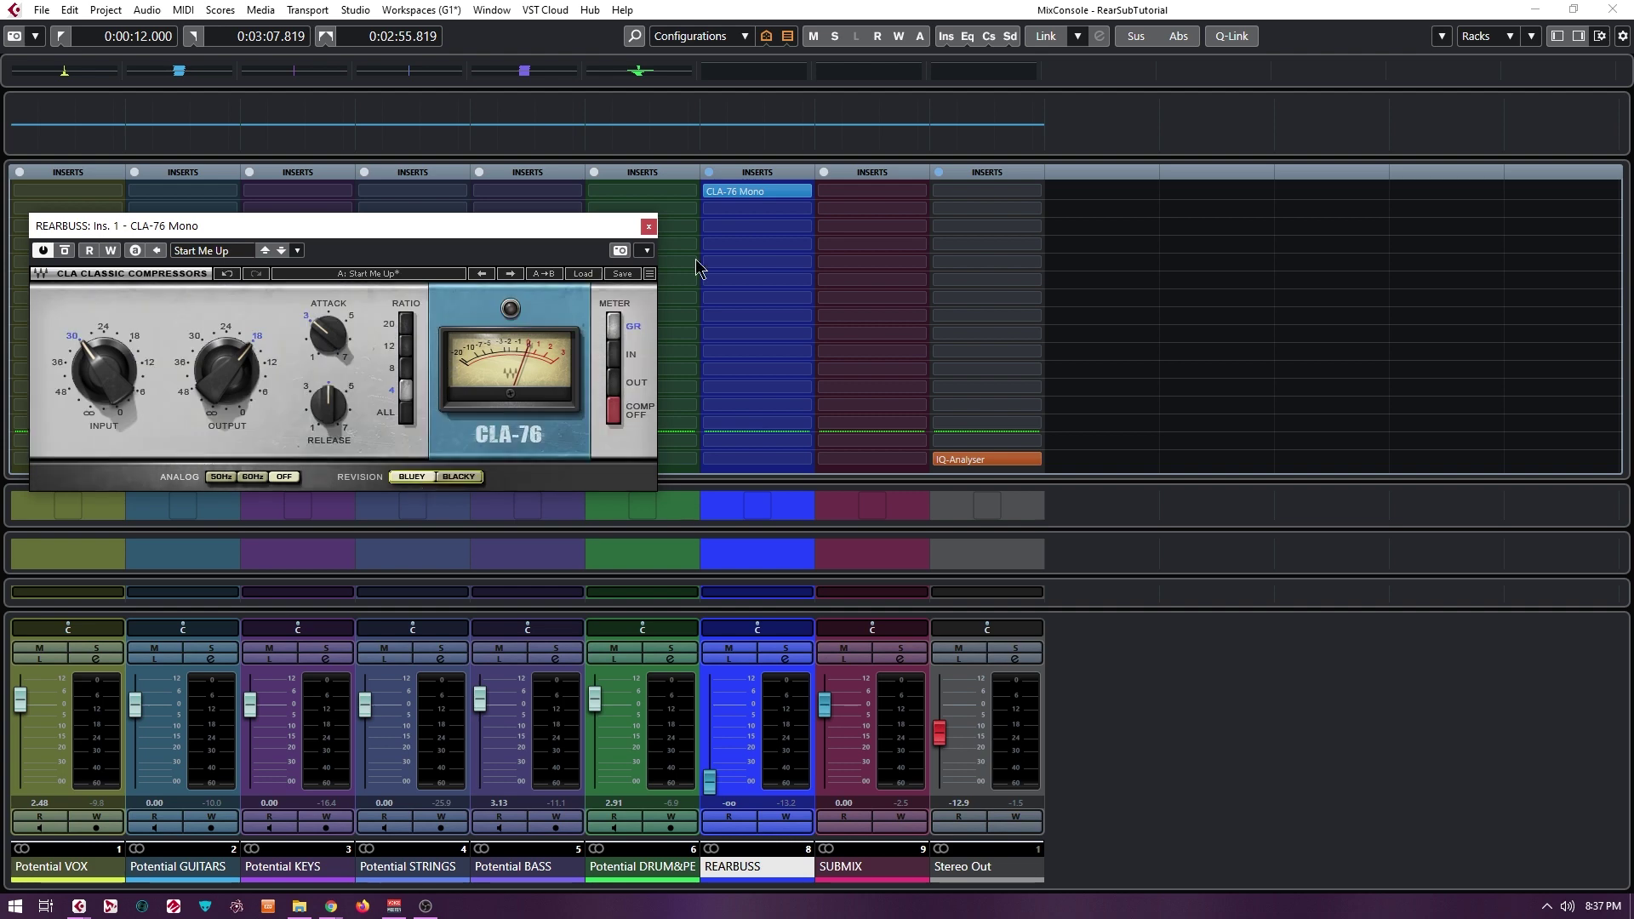
mouse_move(756, 197)
key(space)
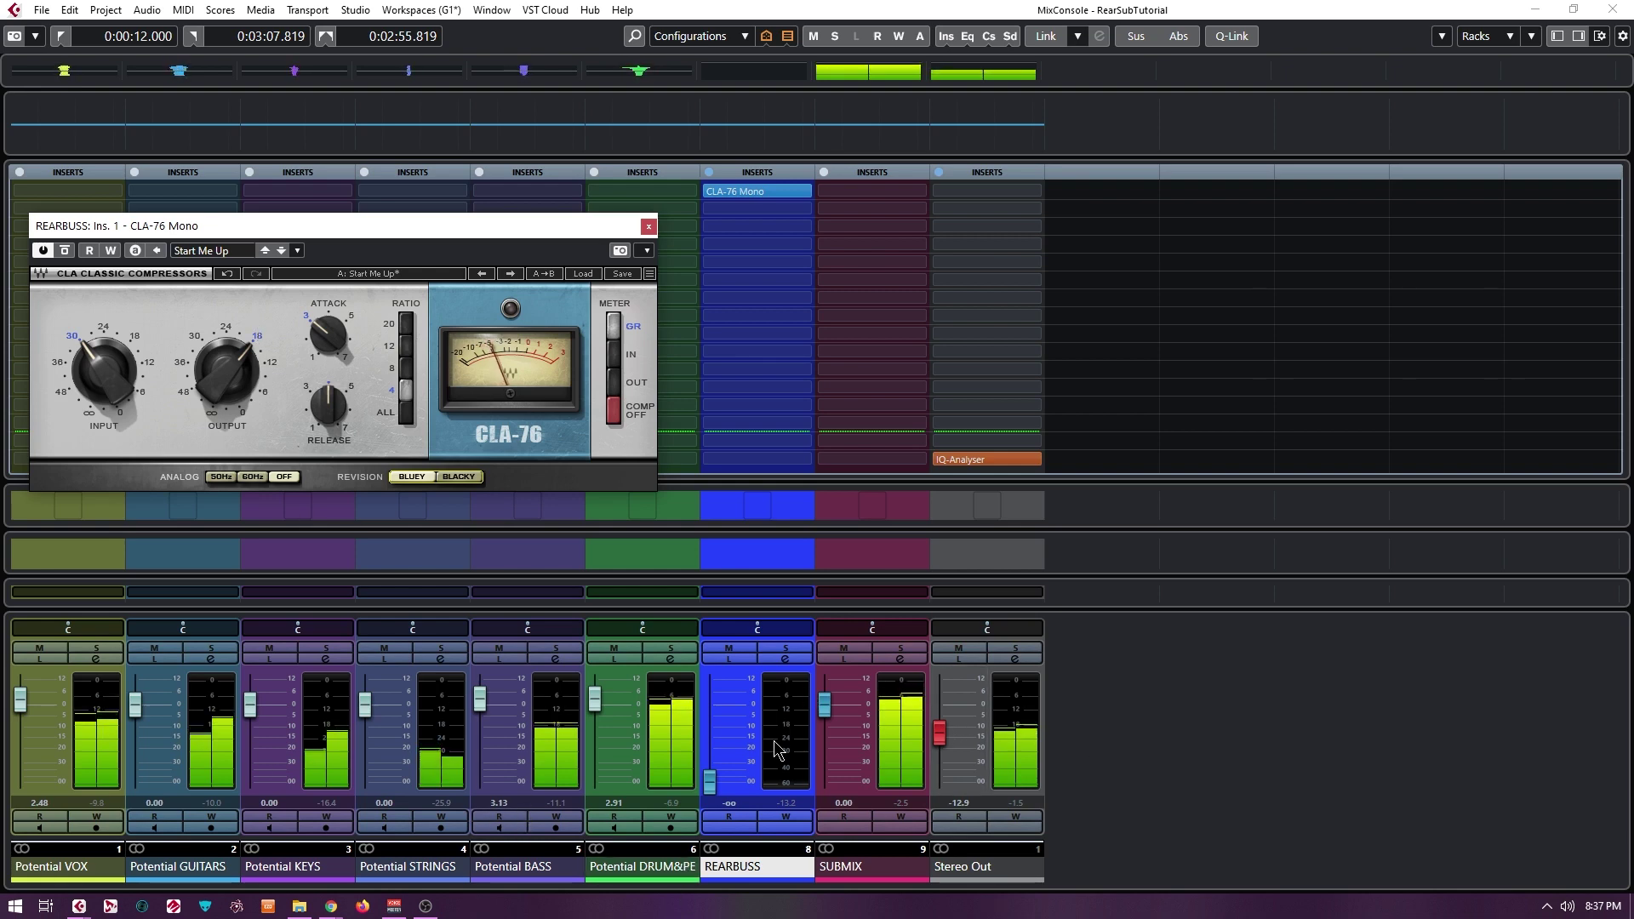
Reset REARBUSS to 0.00 dB, pull SUBMIX to -oo, and set the CLA-76 output near -18.7
ctrl+click(709, 783)
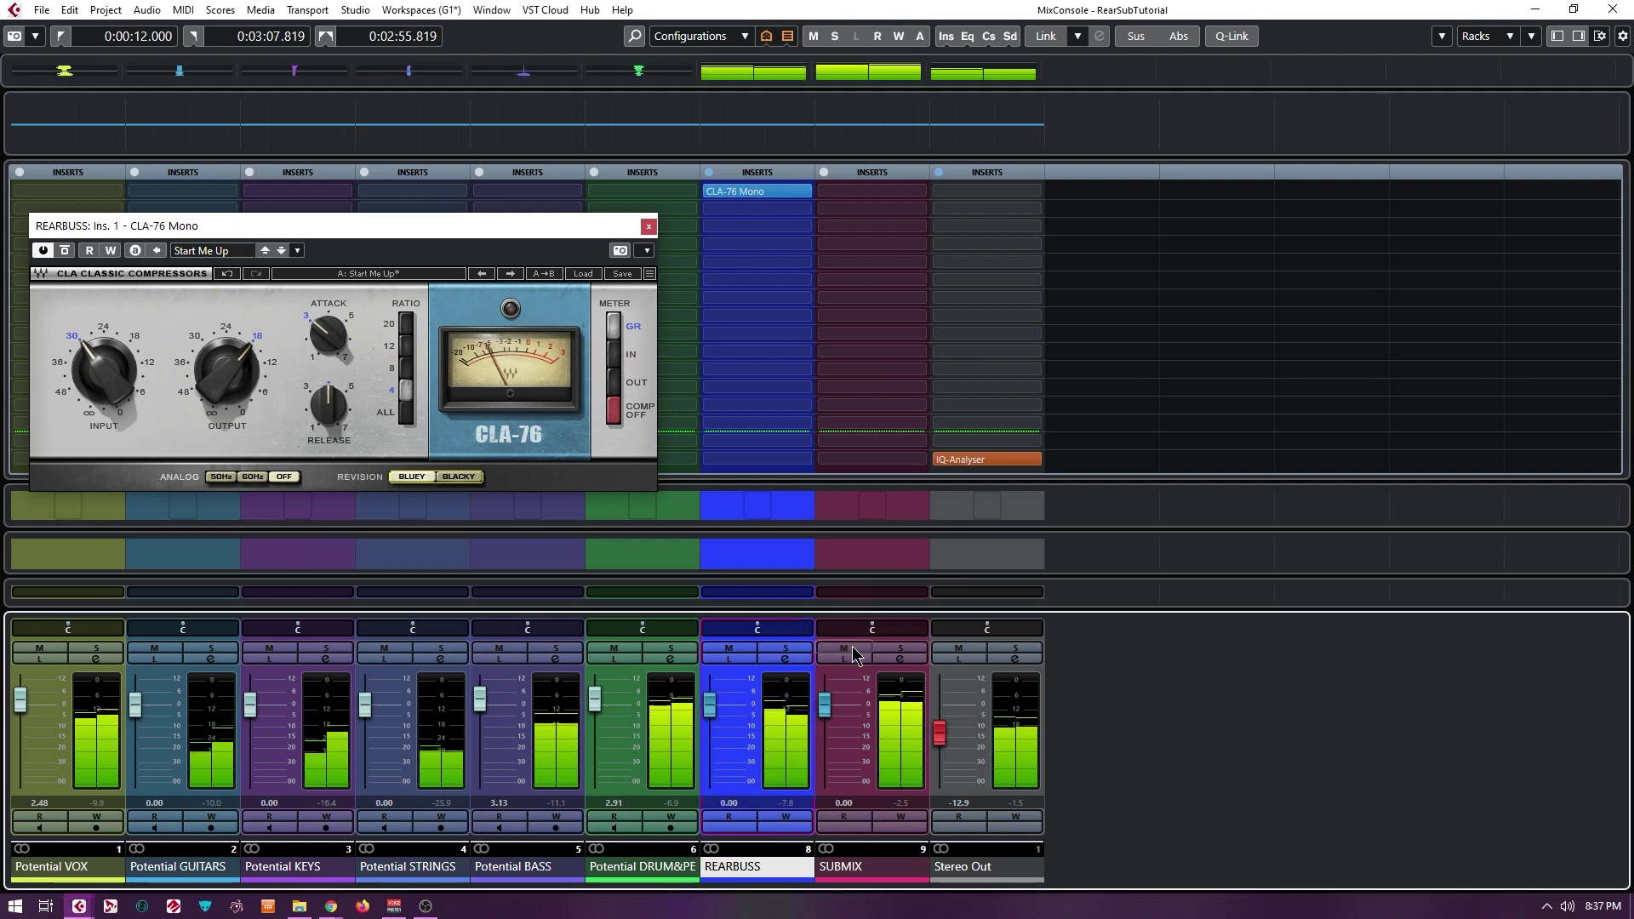
drag(824, 704, 838, 836)
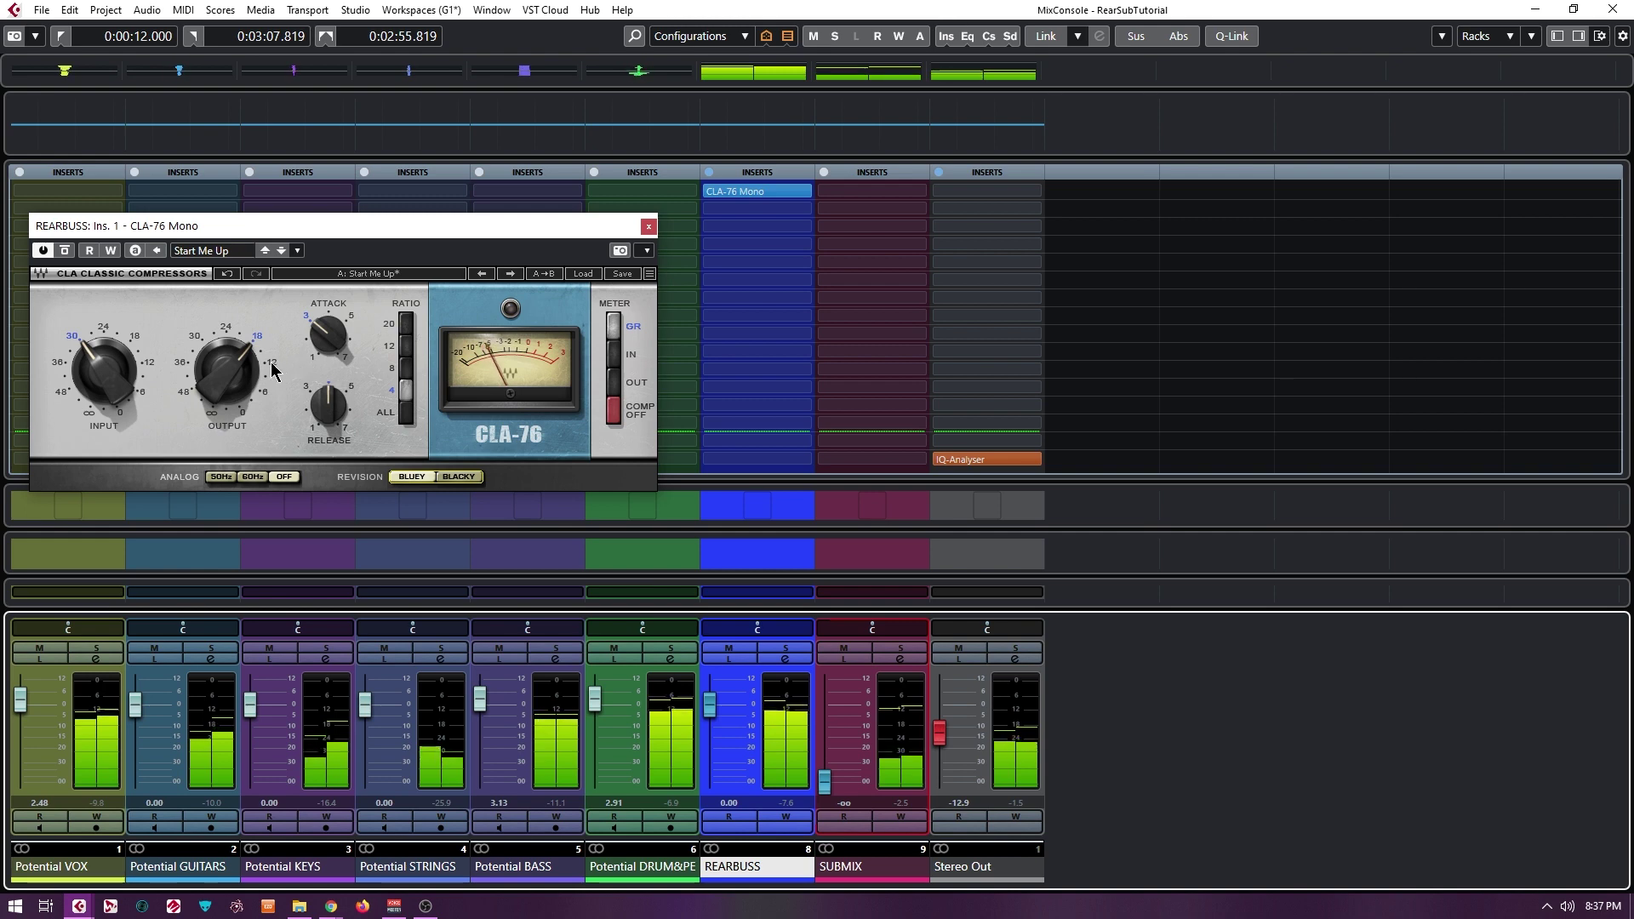
drag(232, 355, 232, 425)
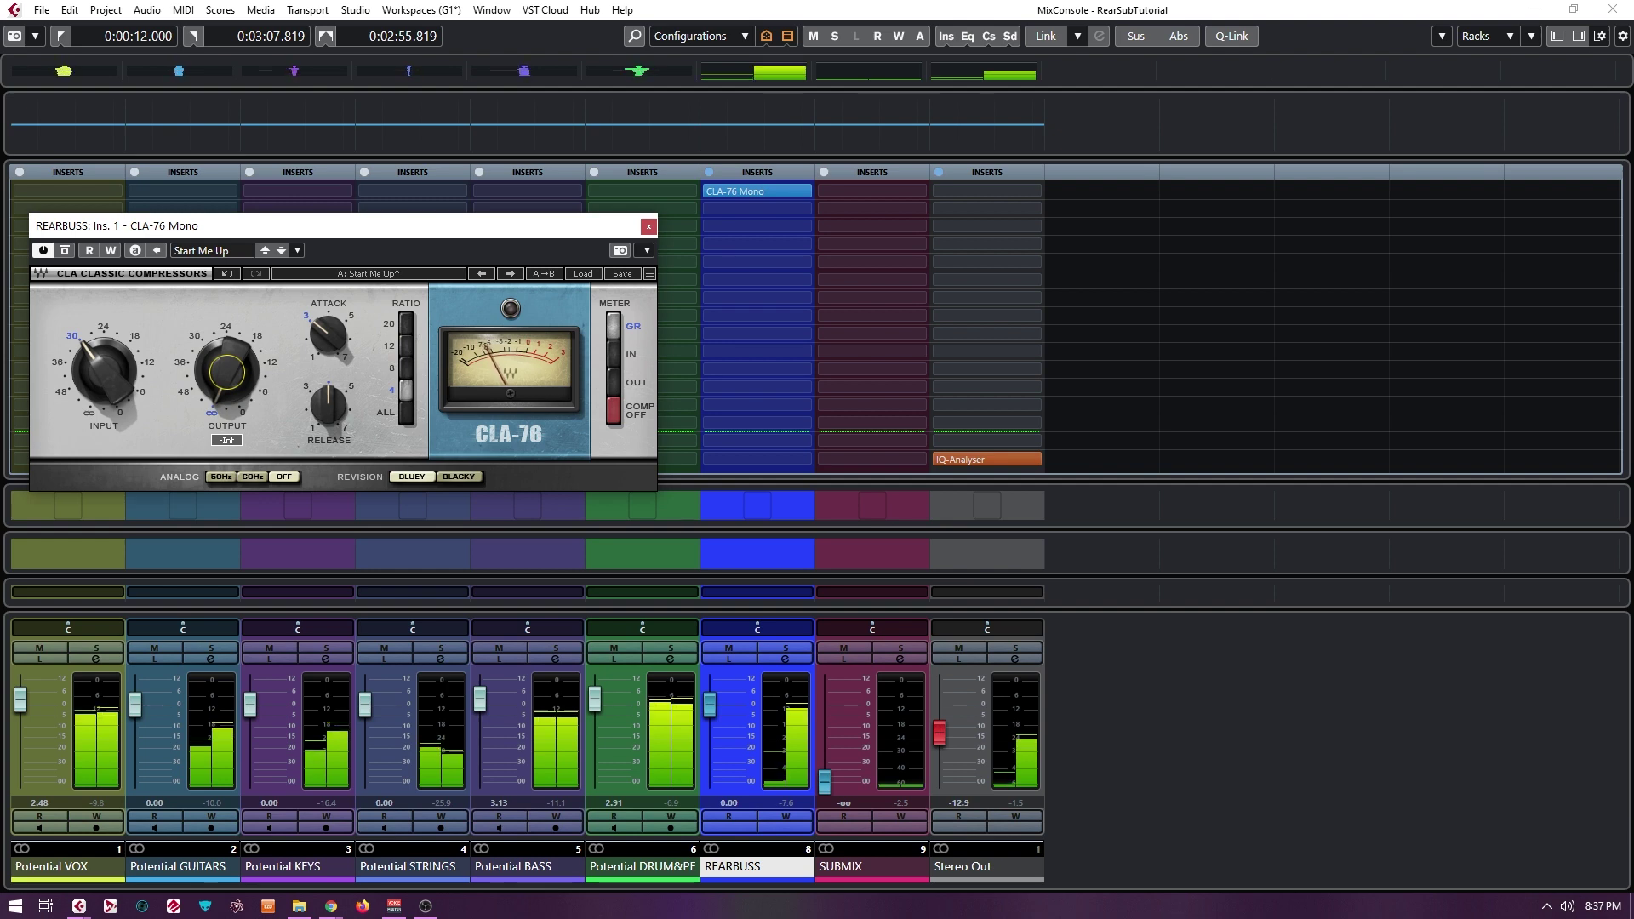
drag(233, 426, 234, 364)
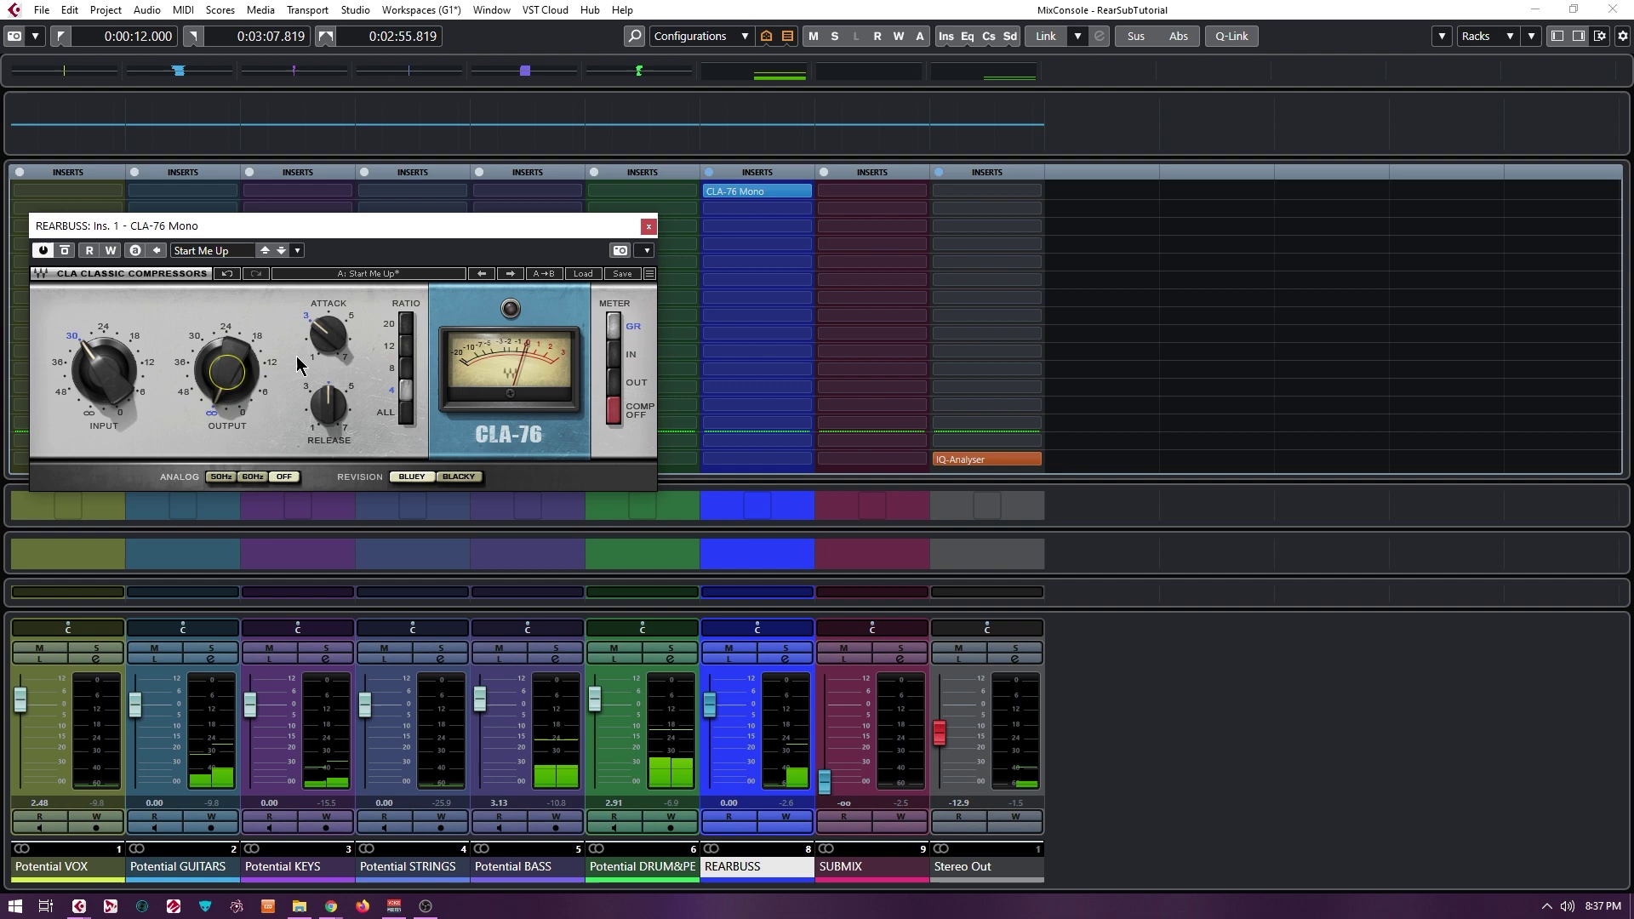
Adjust the CLA-76 attack and release, with input near -35.9 and output near -19.8
drag(328, 335, 328, 350)
drag(328, 407, 328, 395)
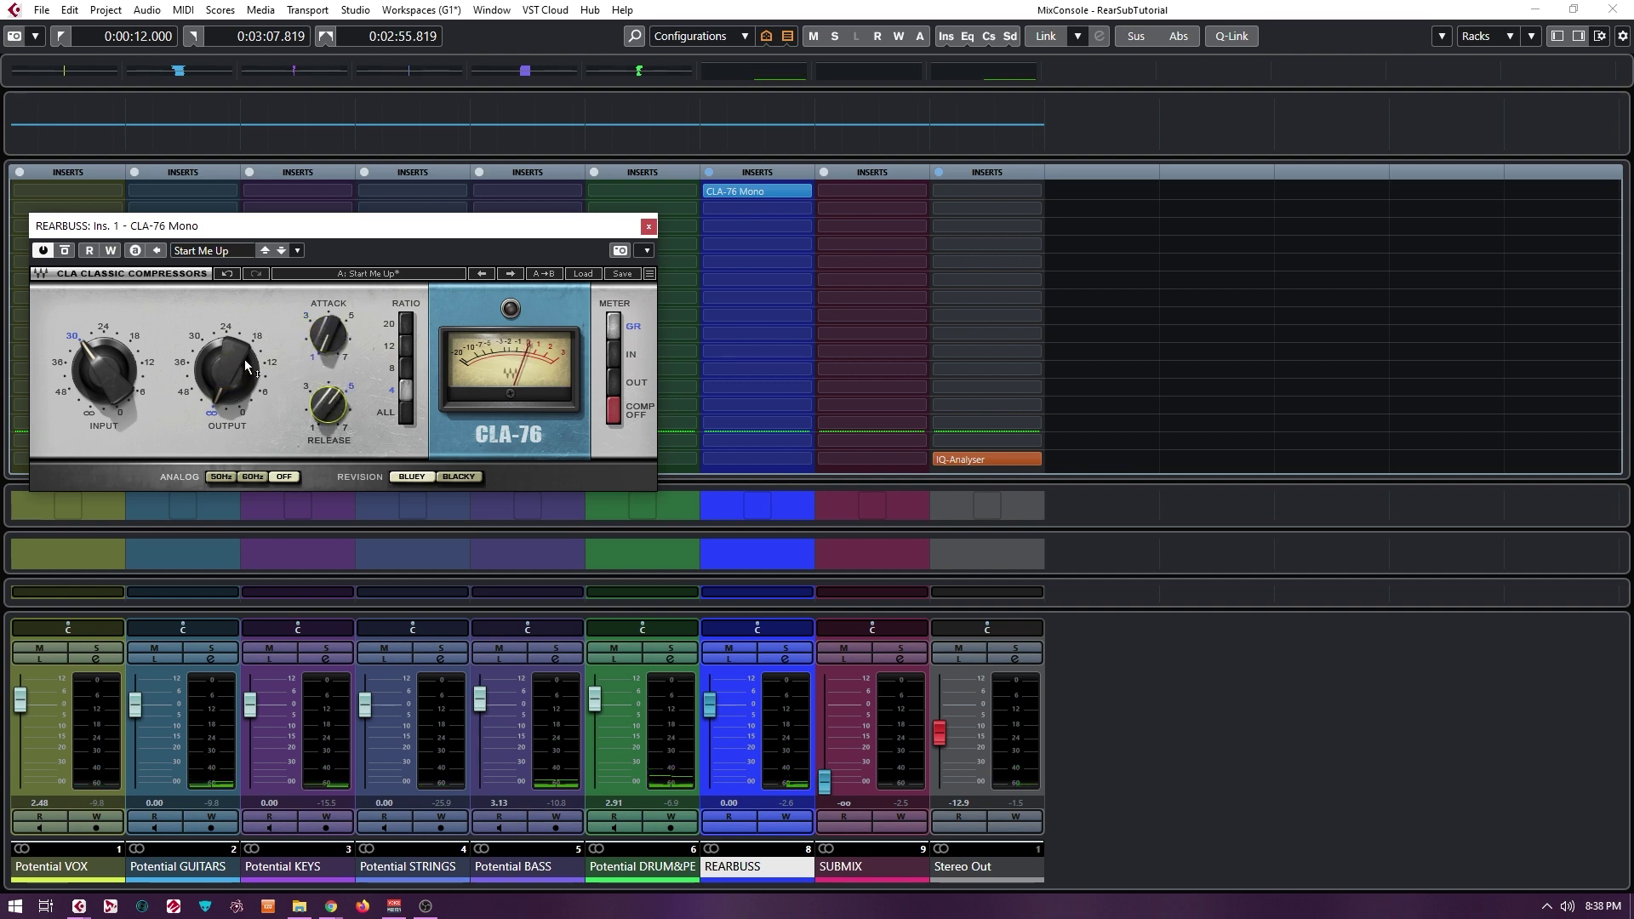
drag(85, 371, 105, 378)
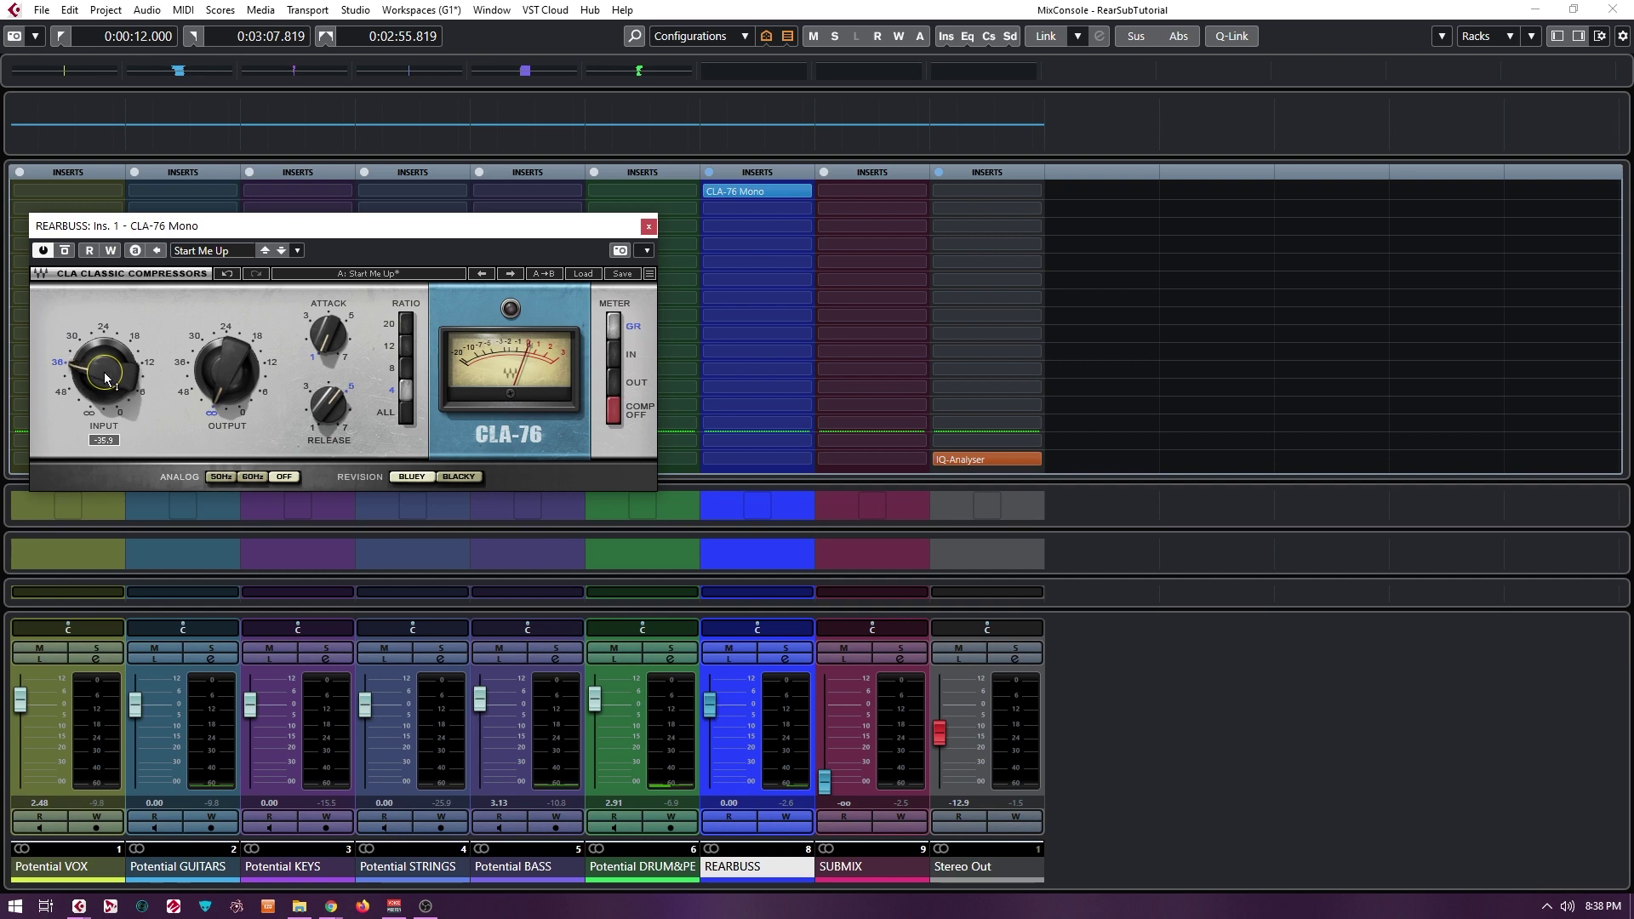
drag(226, 372, 225, 332)
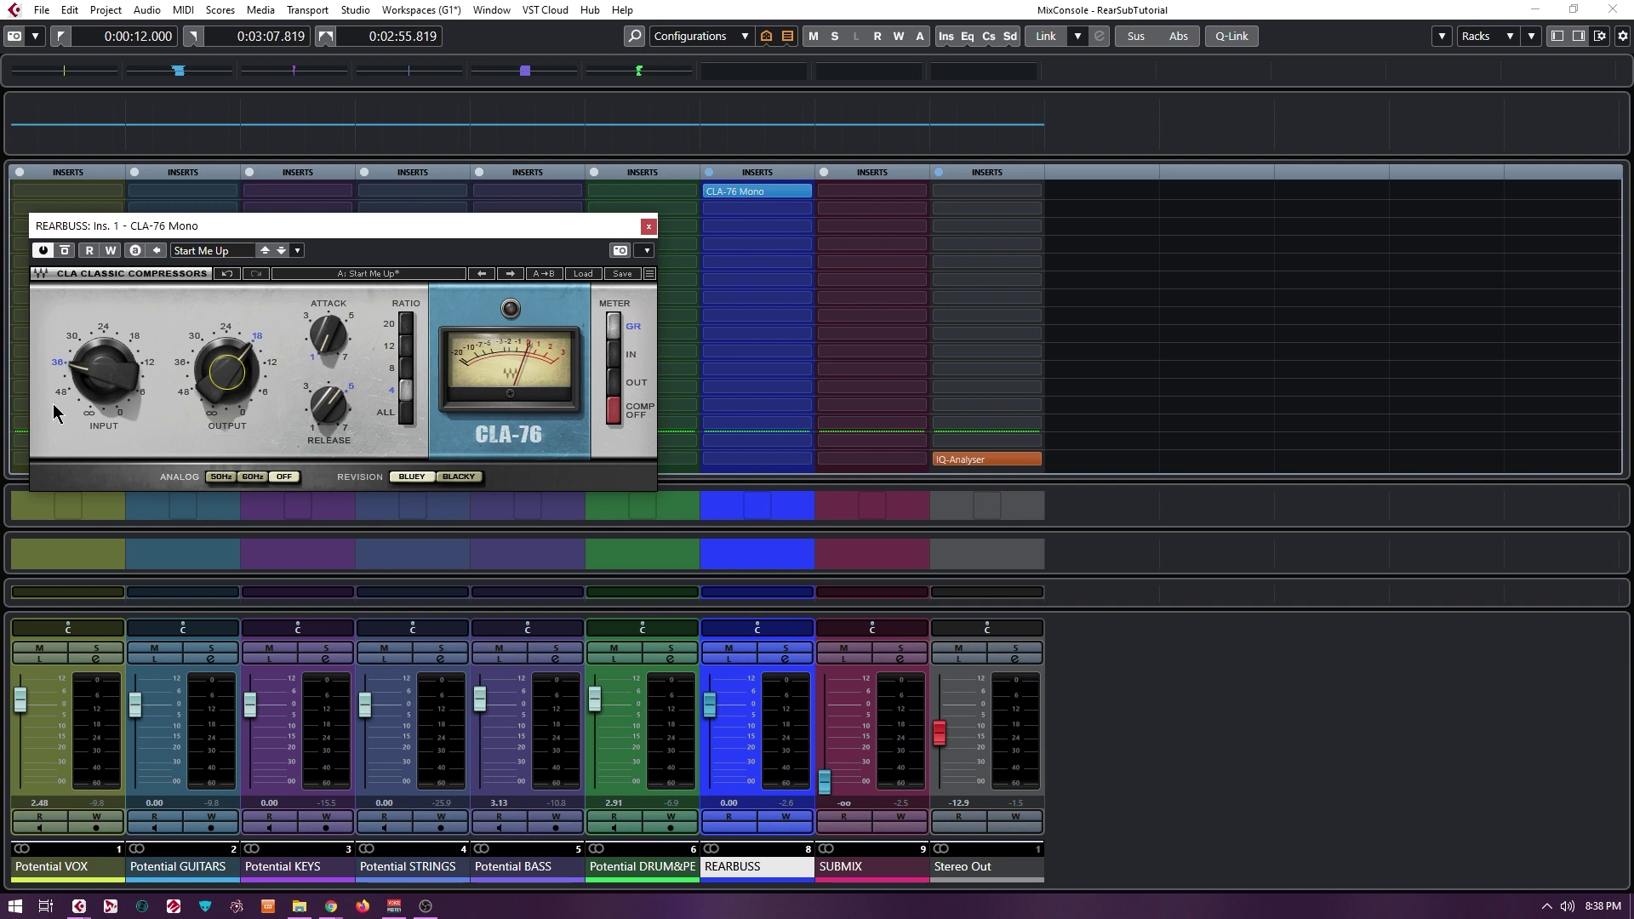
drag(353, 230, 336, 208)
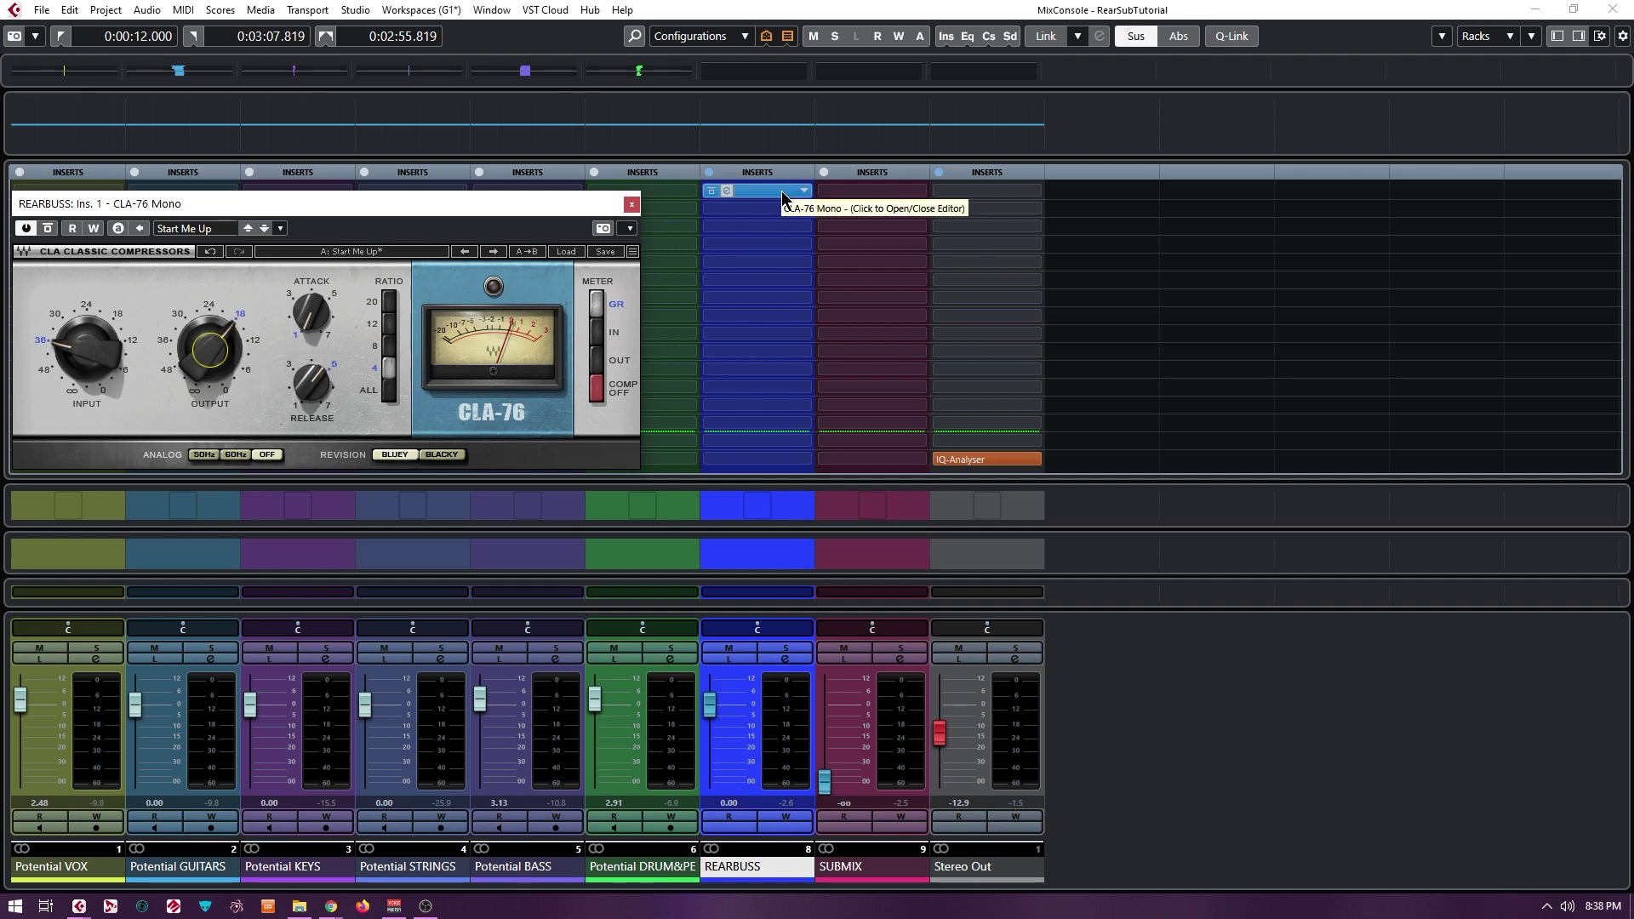
Copy the CLA-76 Mono into REARBUSS's second insert slot and open REARBUSS's channel settings
drag(781, 191, 781, 207)
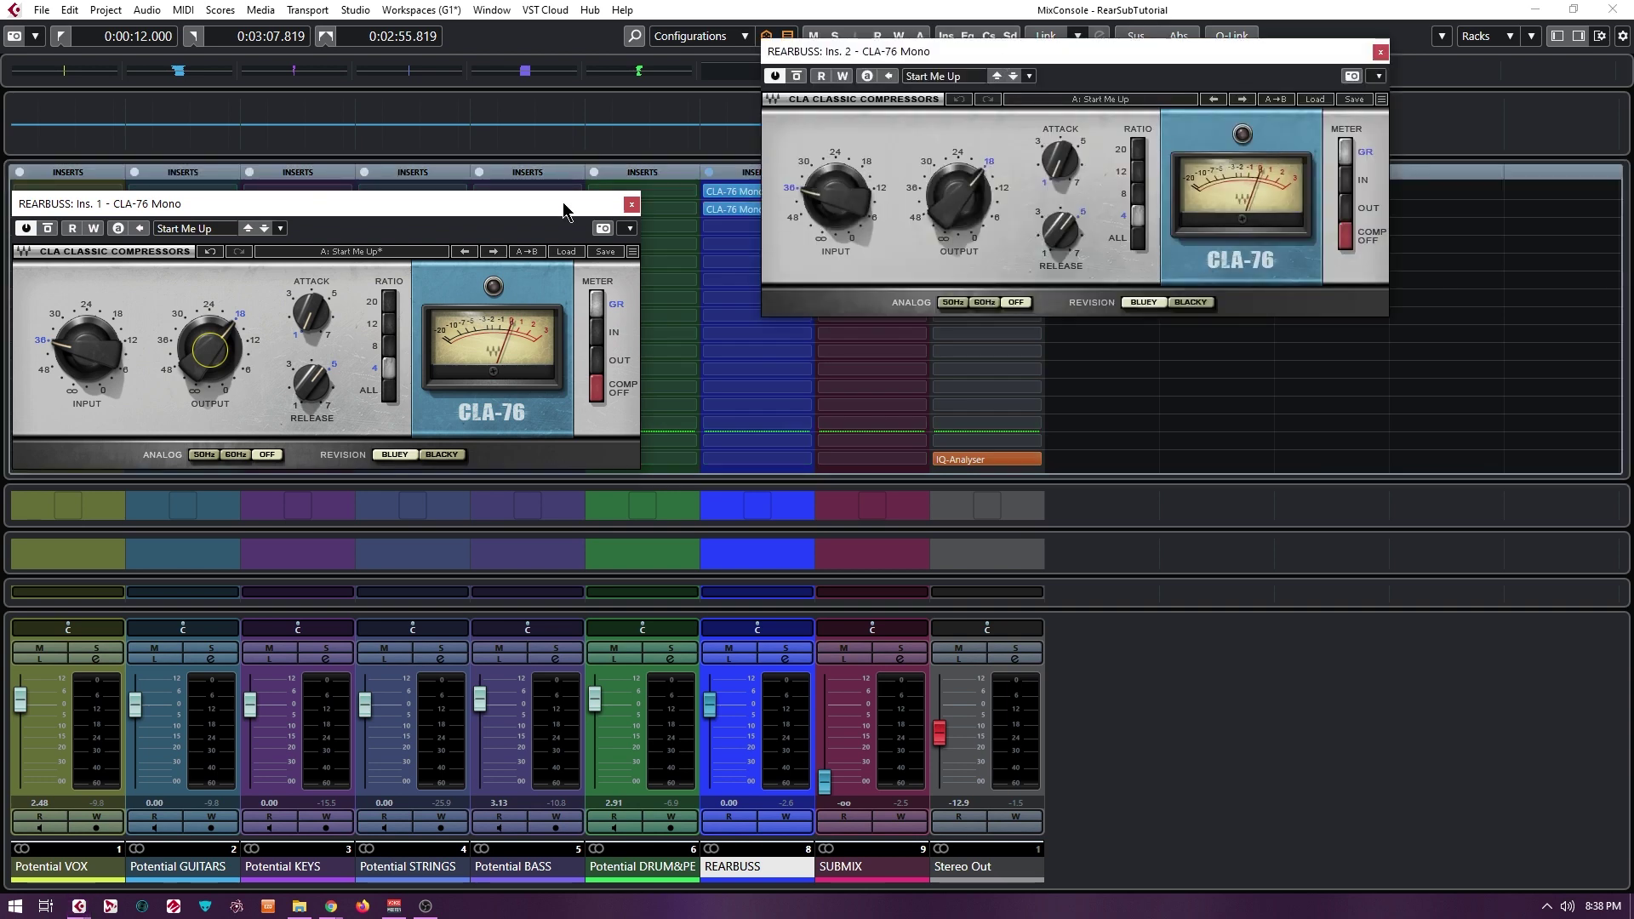
drag(563, 209, 645, 52)
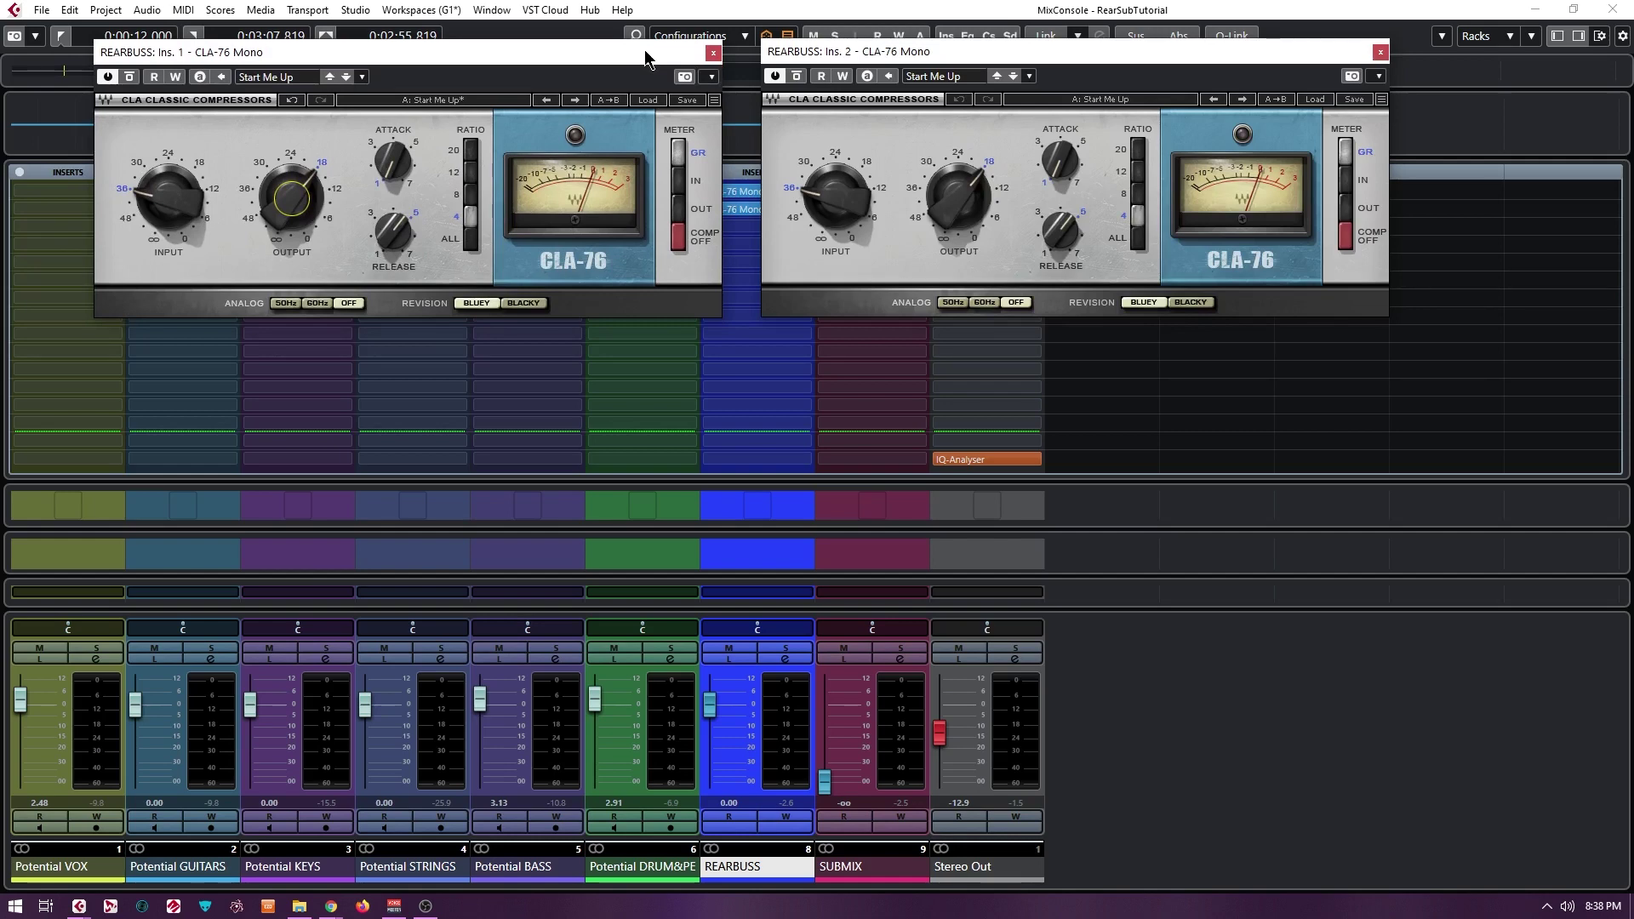
click(1345, 725)
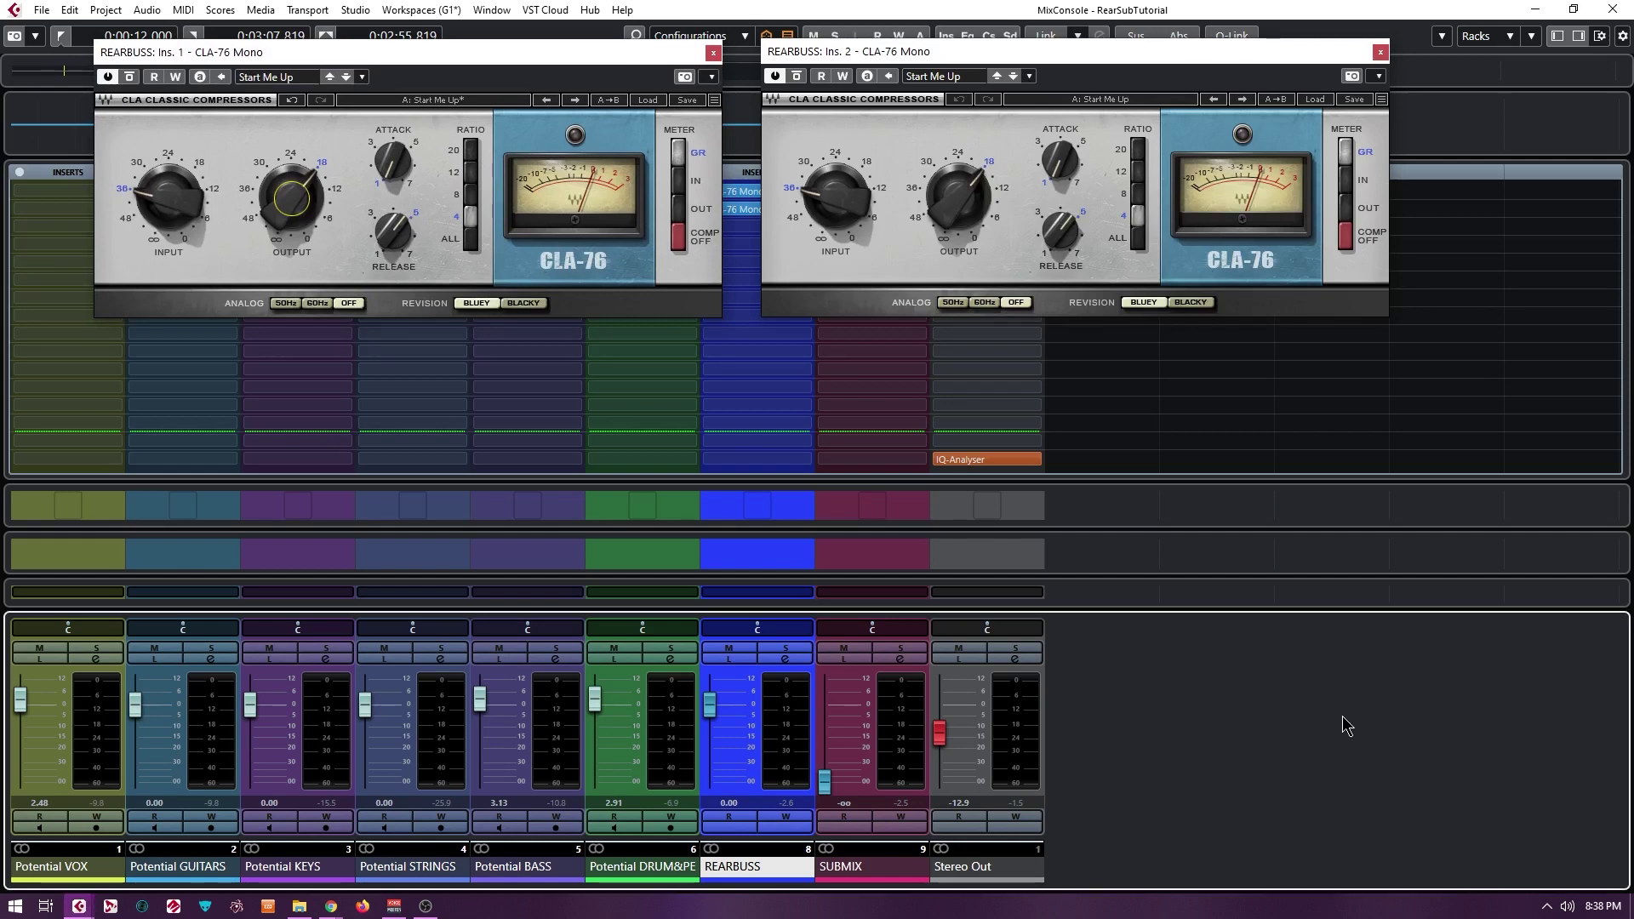
key(e)
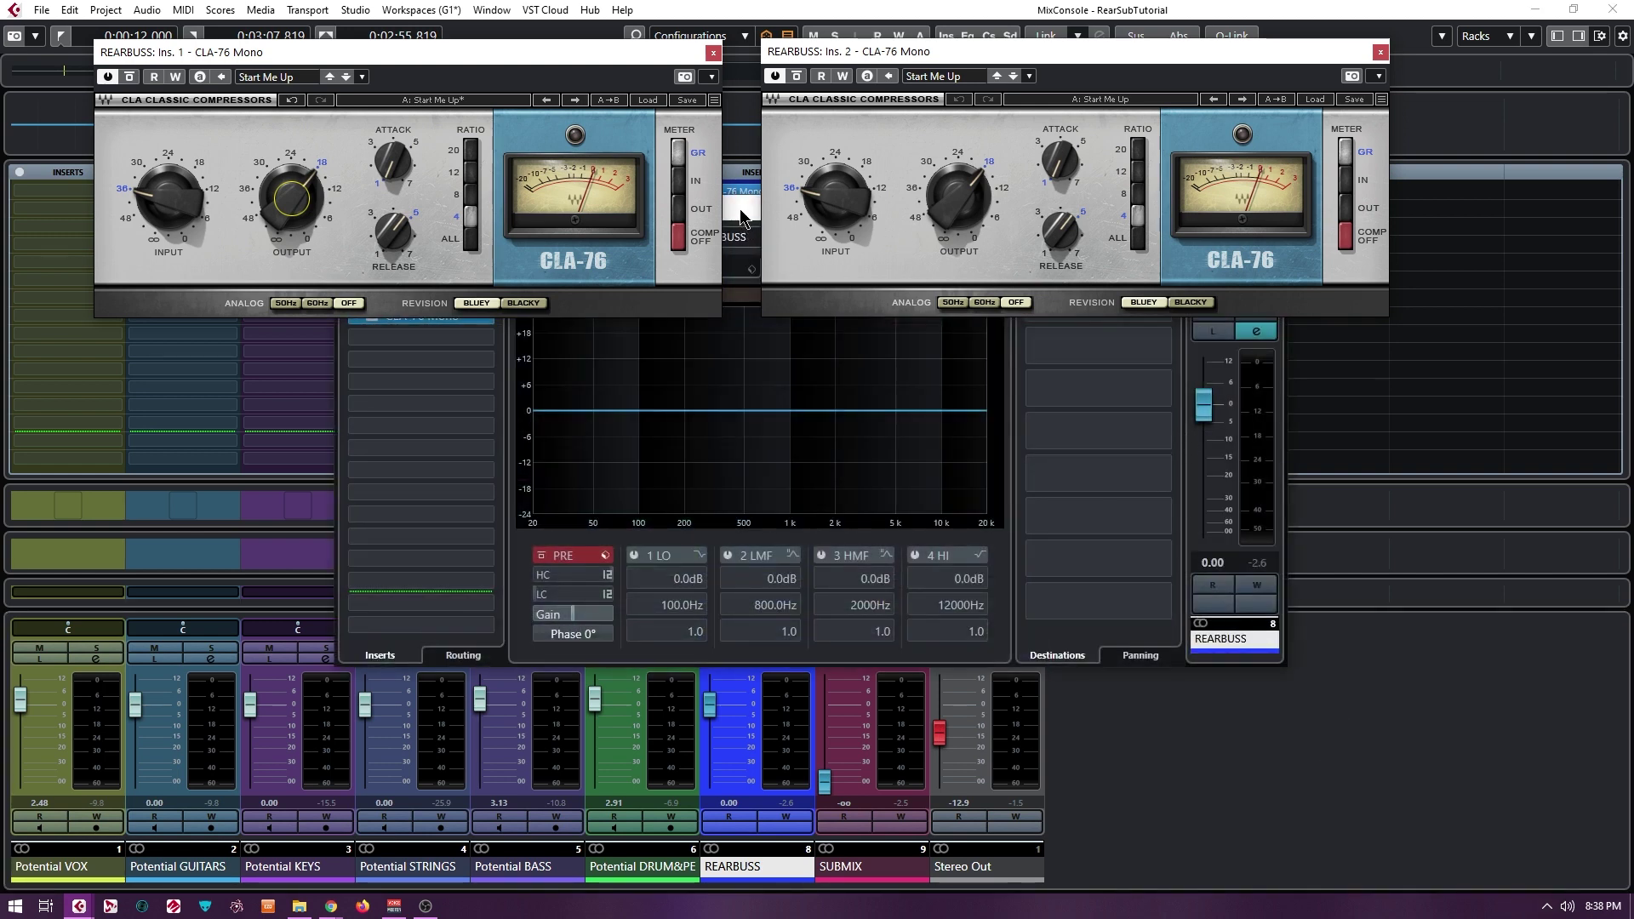
Open the Routing Editor for the slot 2 CLA-76 Mono from the inserts' routing view
drag(740, 210, 752, 361)
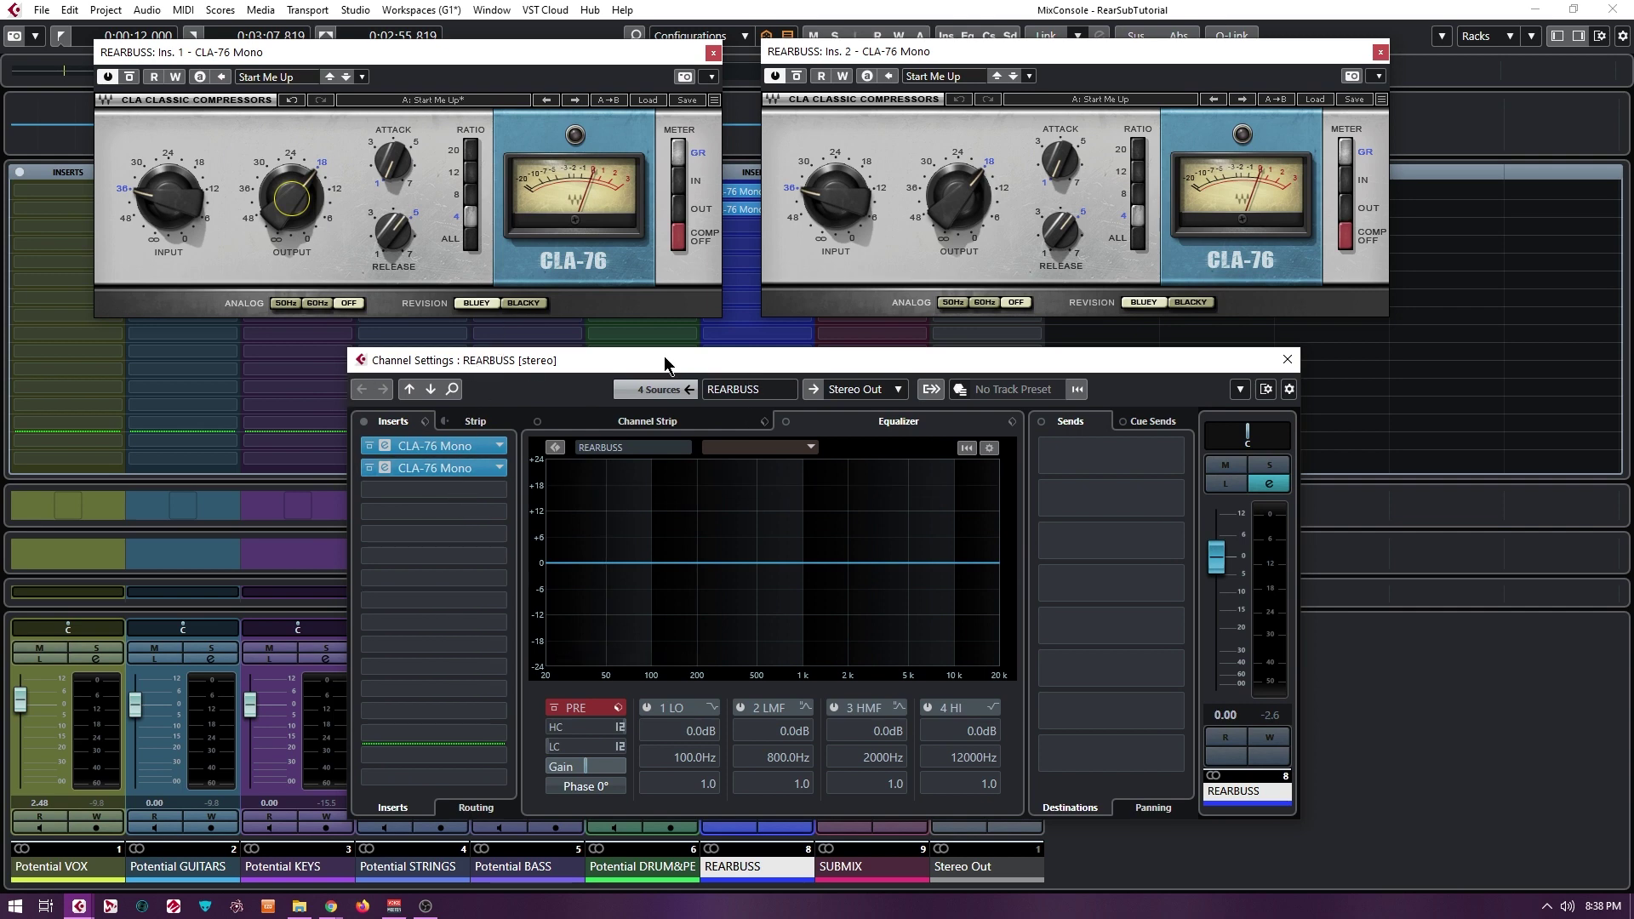
click(487, 813)
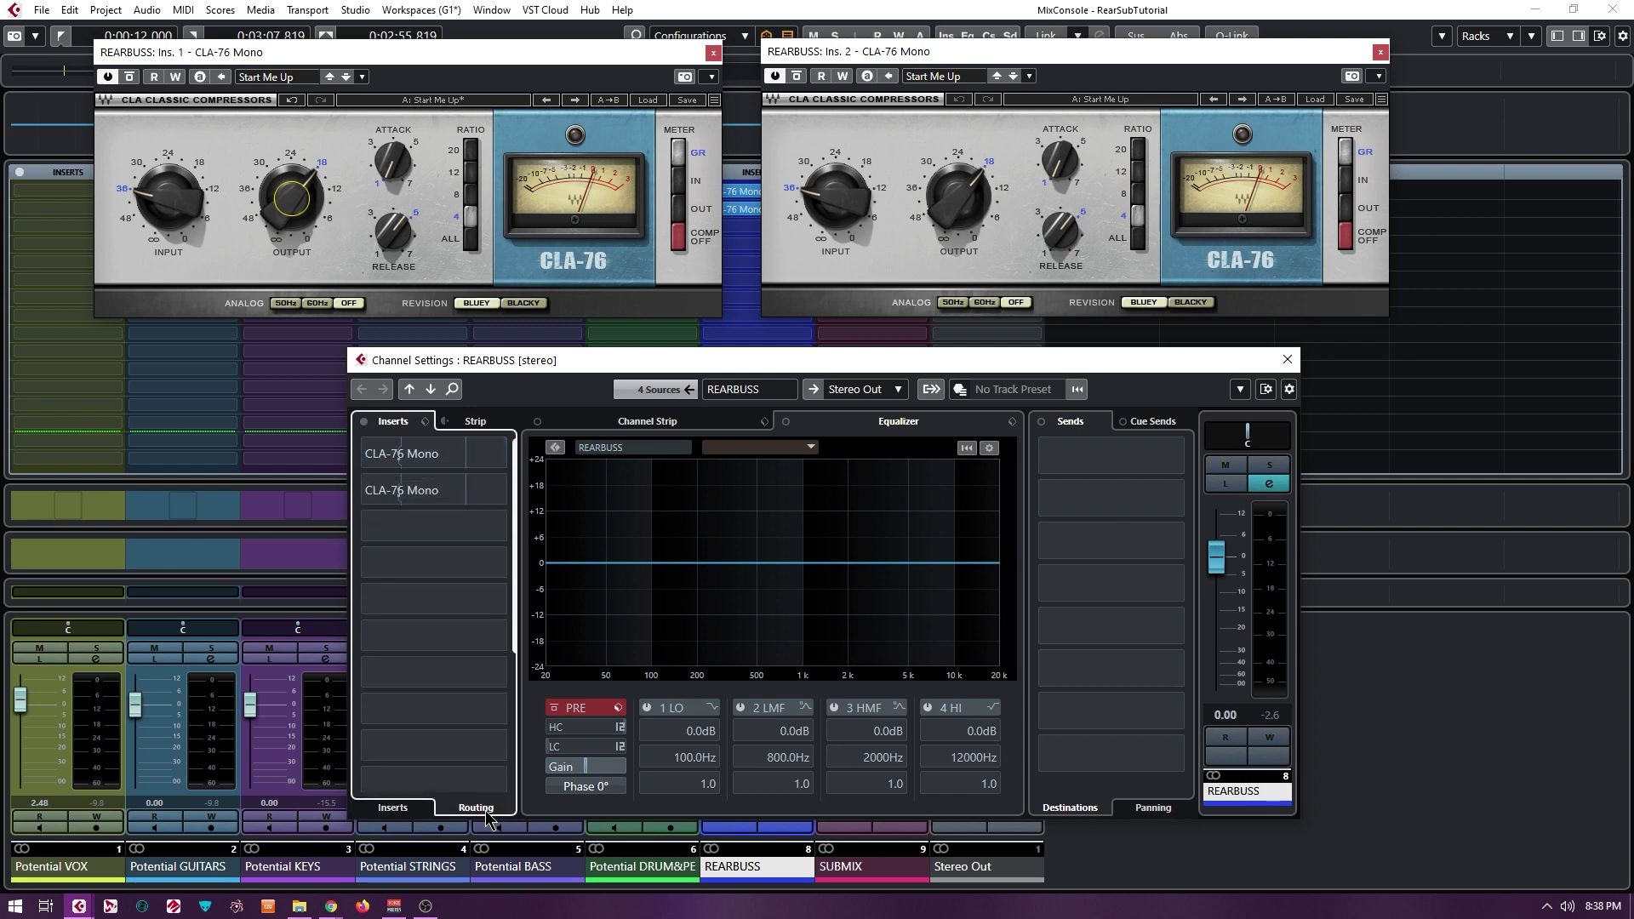
mouse_move(431, 493)
mouse_down()
mouse_move(425, 462)
mouse_move(420, 497)
mouse_up()
click(500, 493)
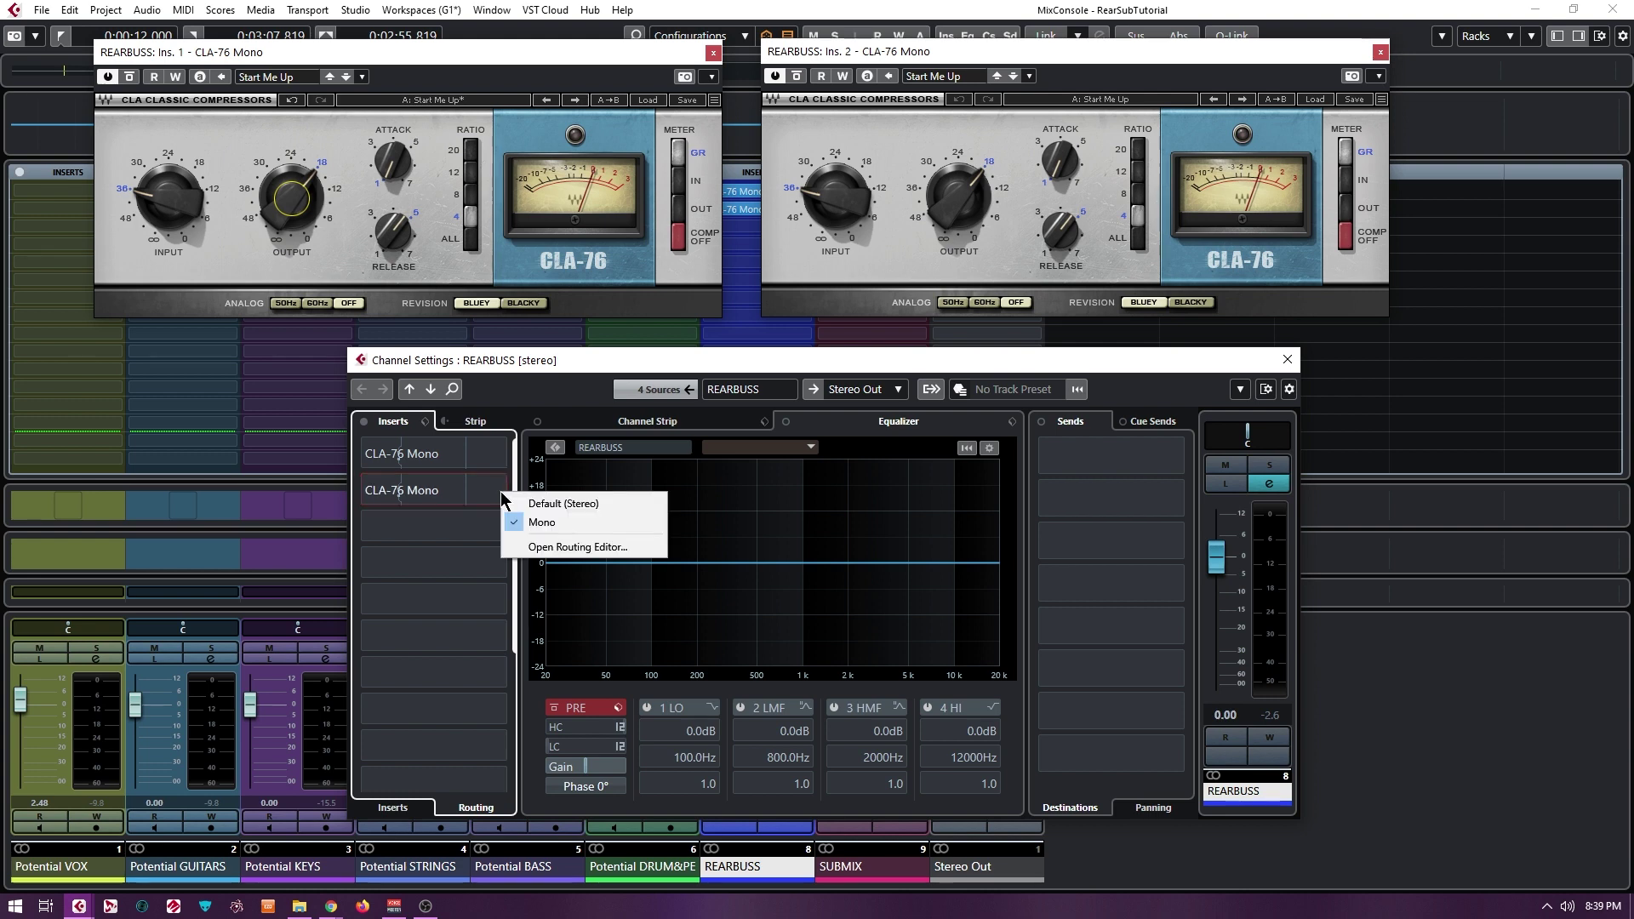
click(596, 548)
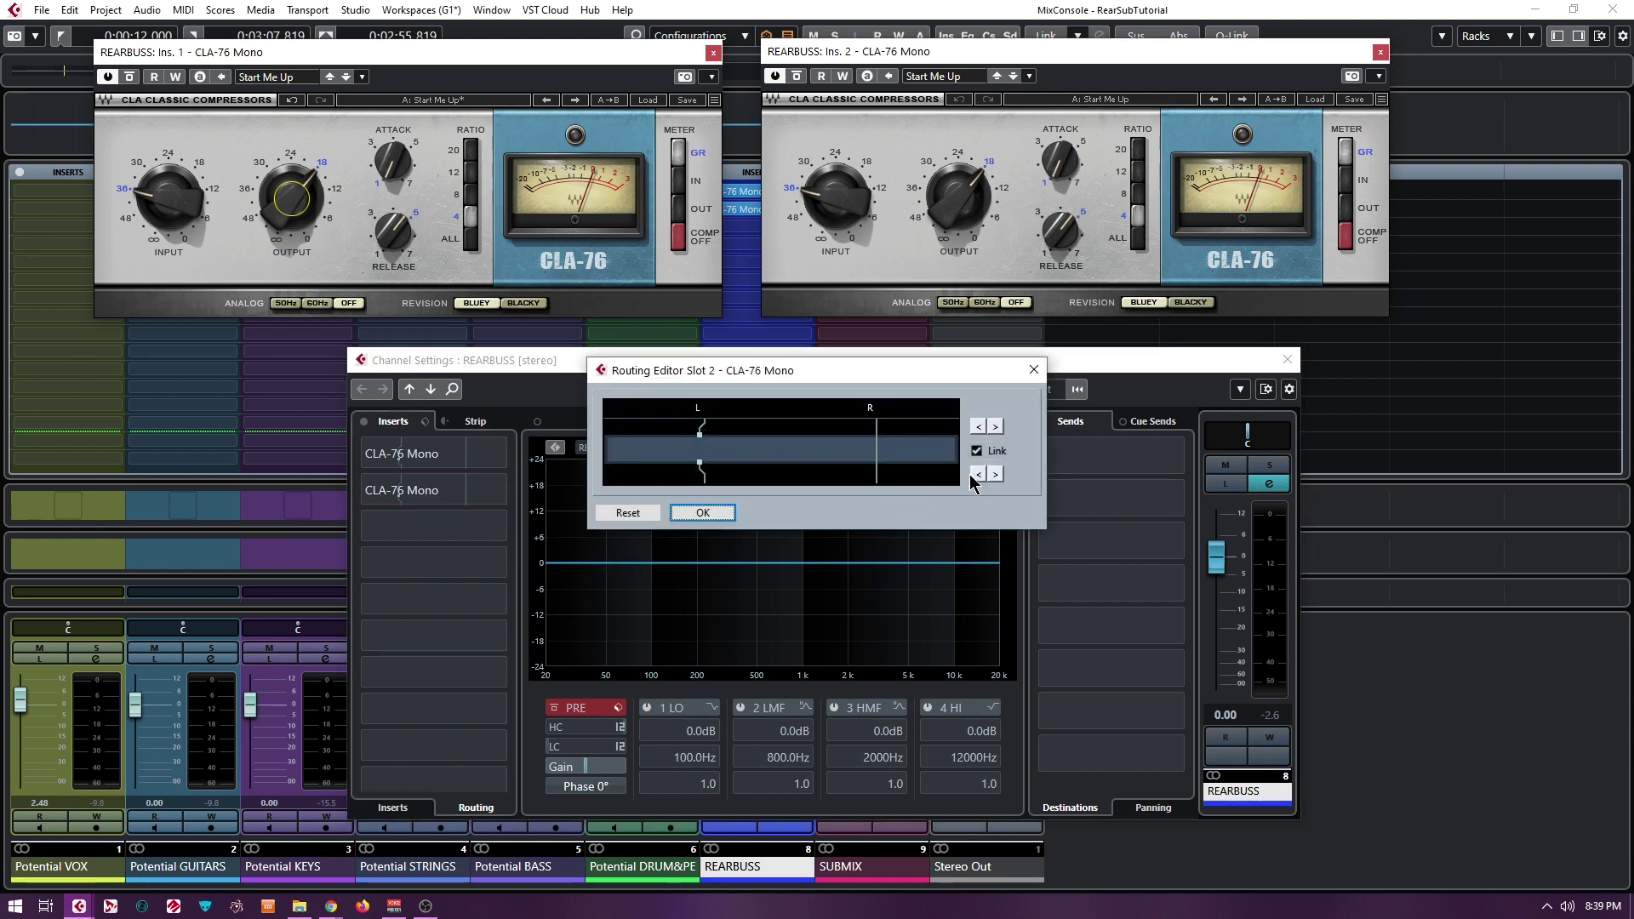
Route the slot 2 CLA-76 Mono input to the right channel and return to the Inserts view
click(996, 427)
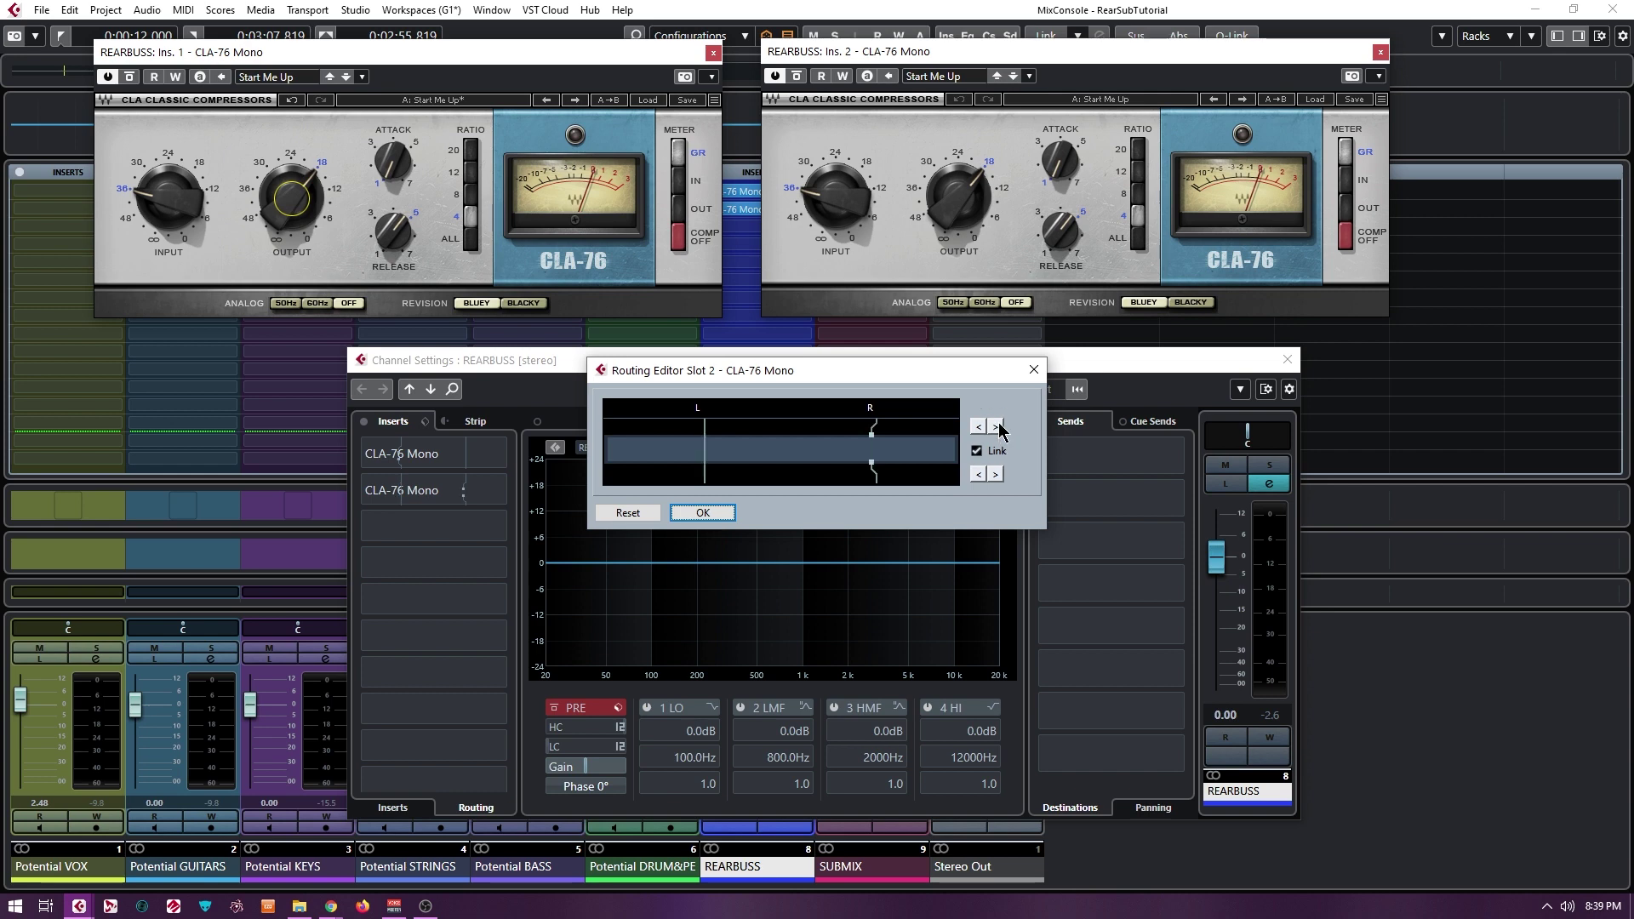
click(719, 514)
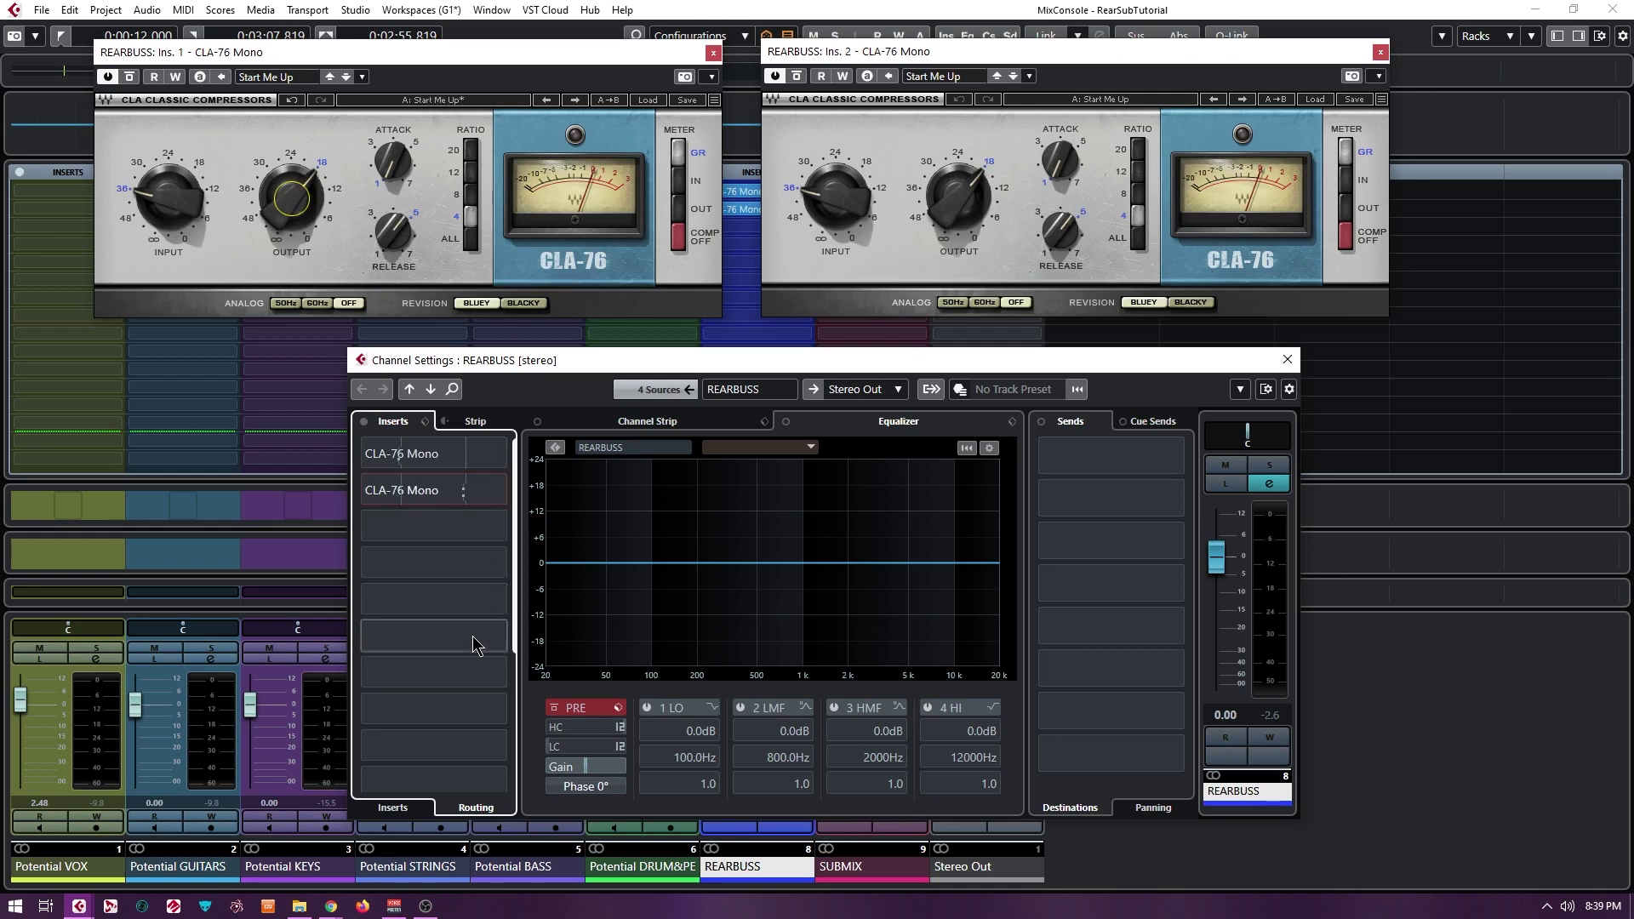
click(404, 811)
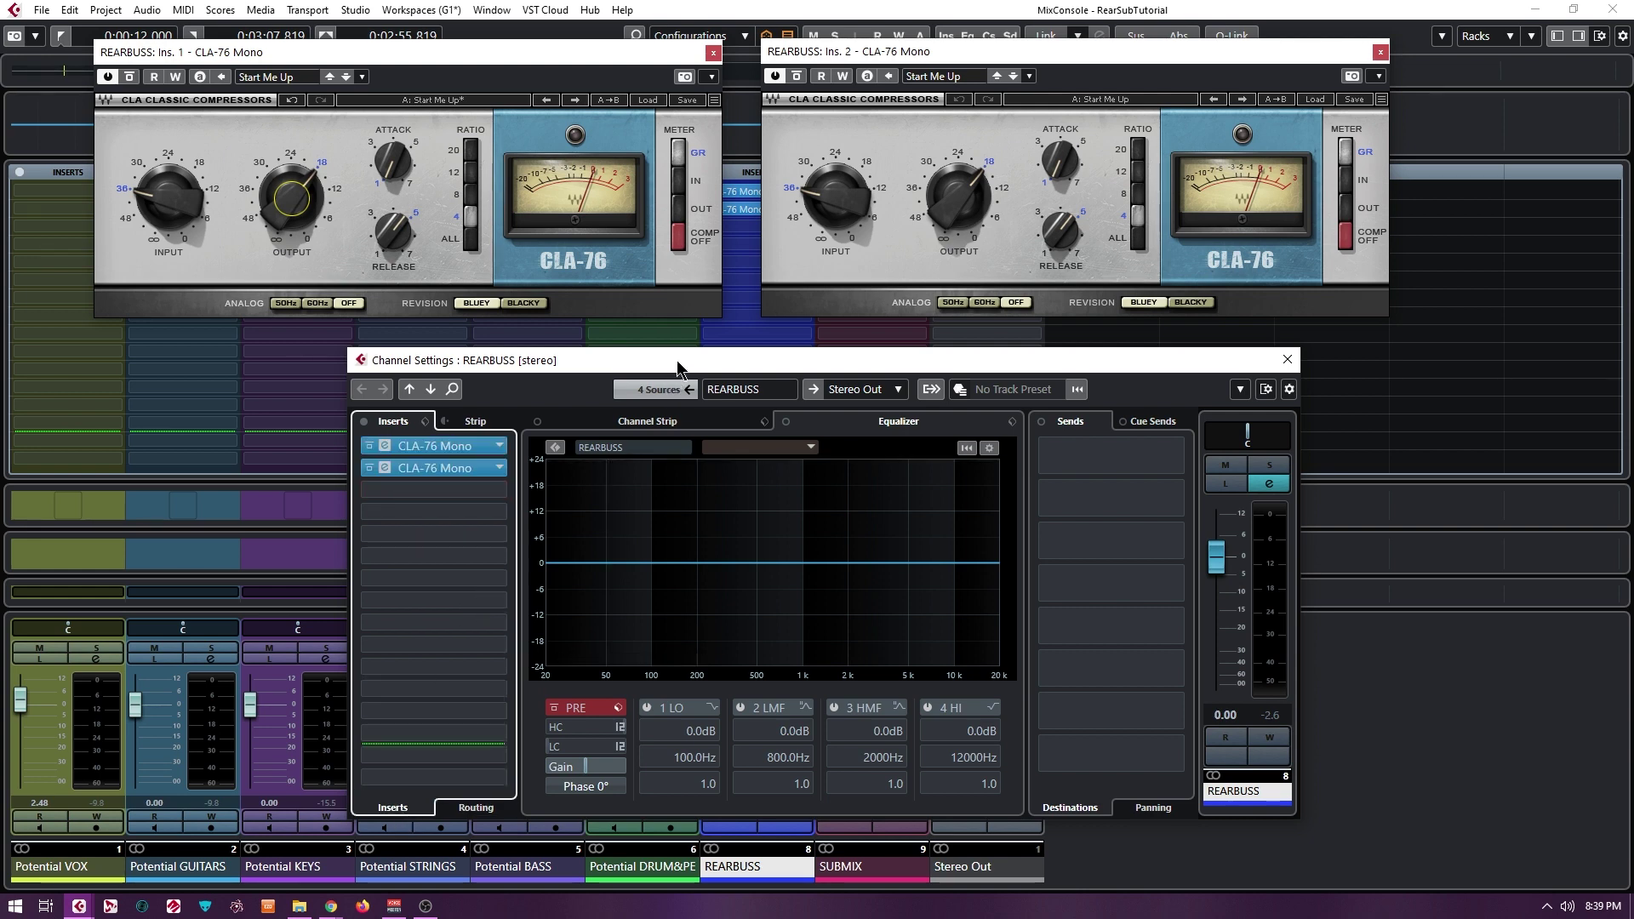
Start playback and raise the OUTPUT level on both REARBUSS CLA-76 Mono compressors
drag(674, 363, 1630, 51)
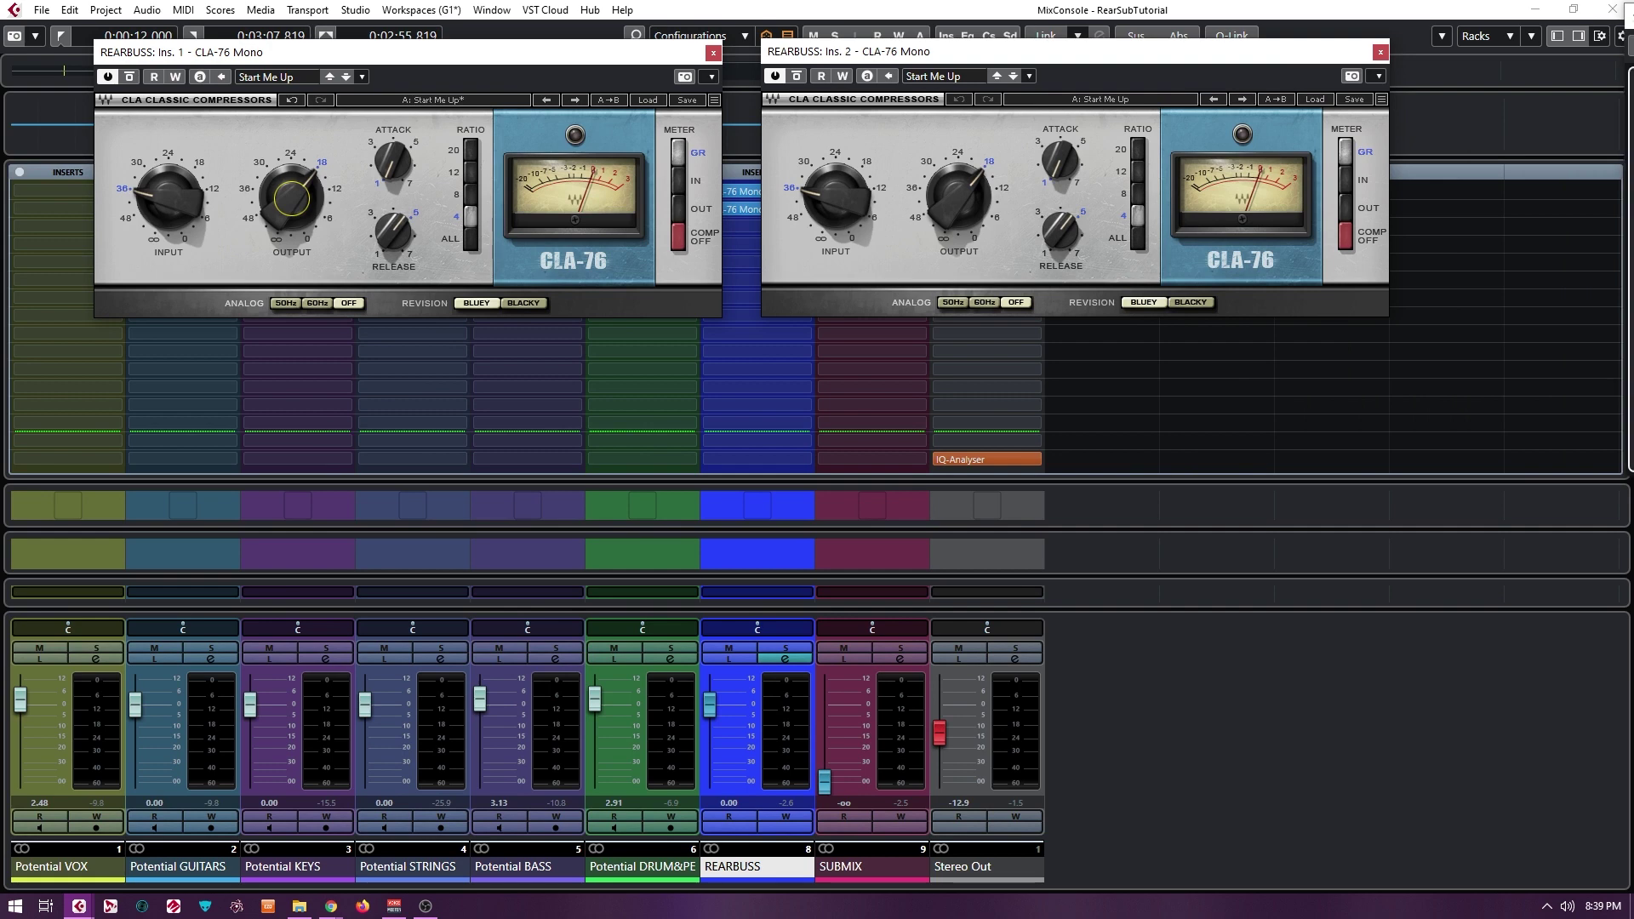
key(space)
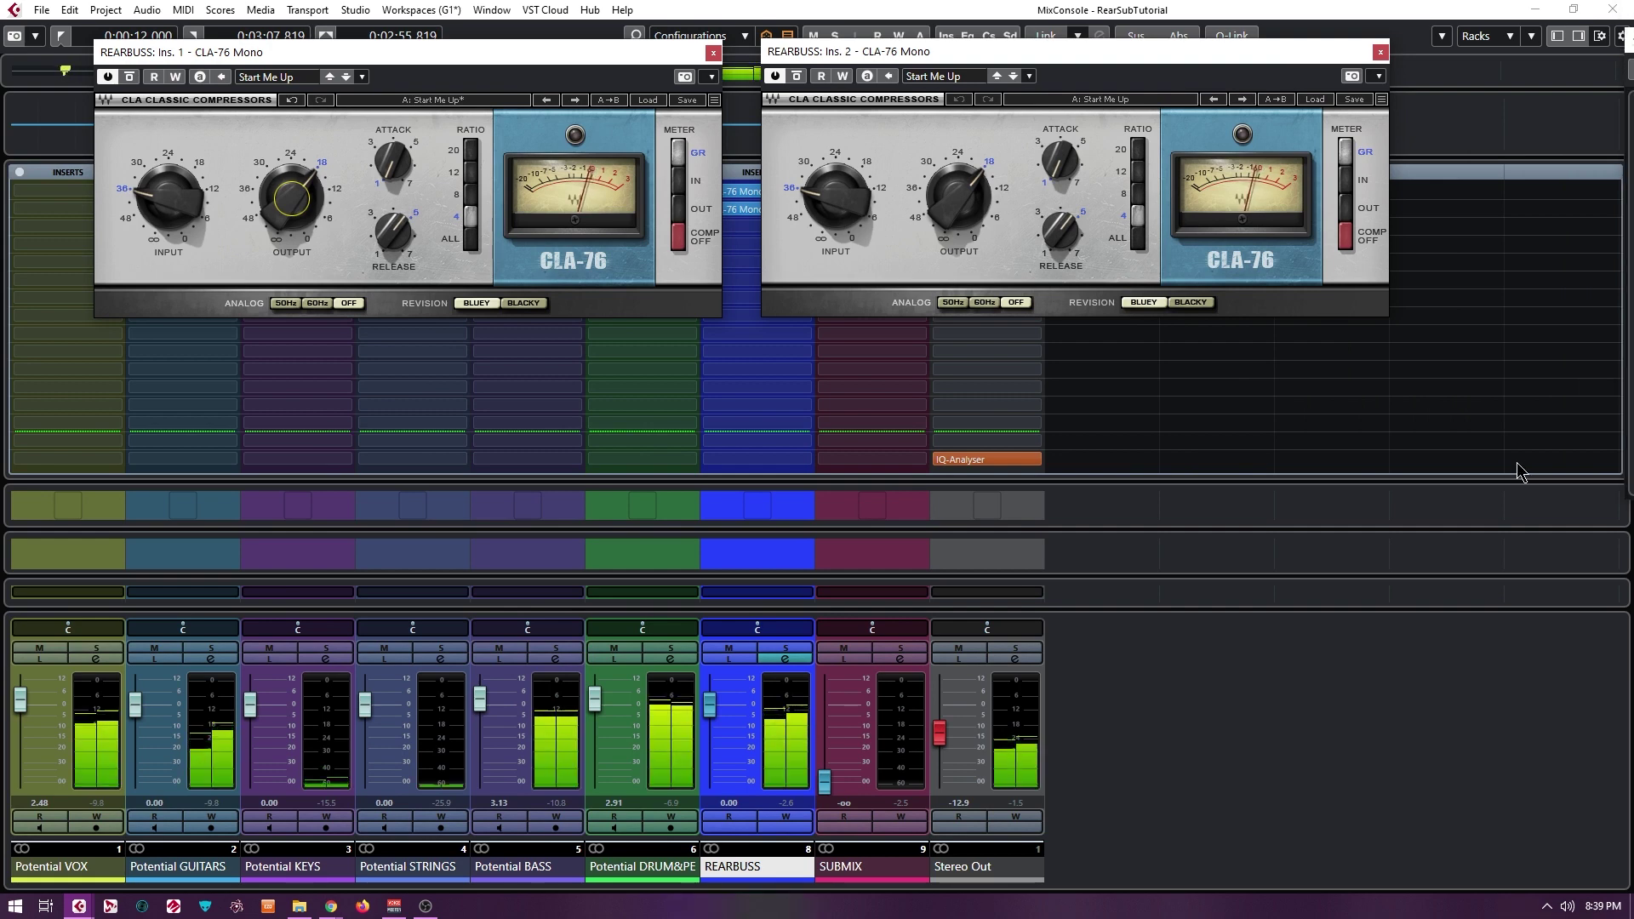
mouse_move(953, 207)
mouse_down()
mouse_move(953, 161)
mouse_move(952, 205)
mouse_up()
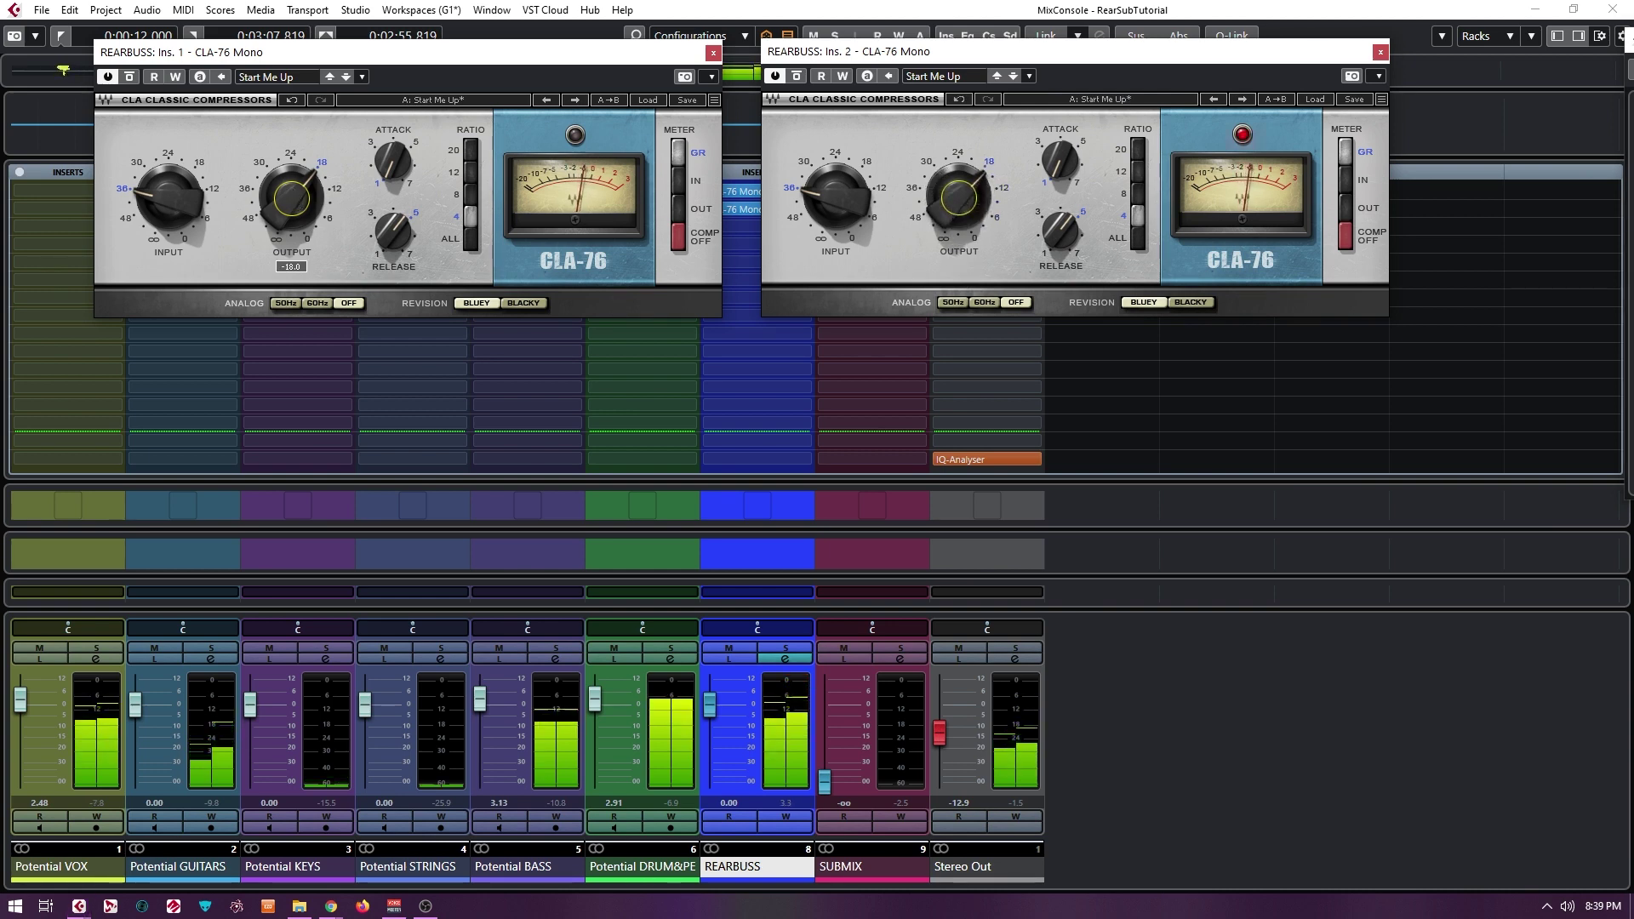
mouse_move(291, 199)
mouse_down()
mouse_move(290, 180)
mouse_move(290, 198)
mouse_up()
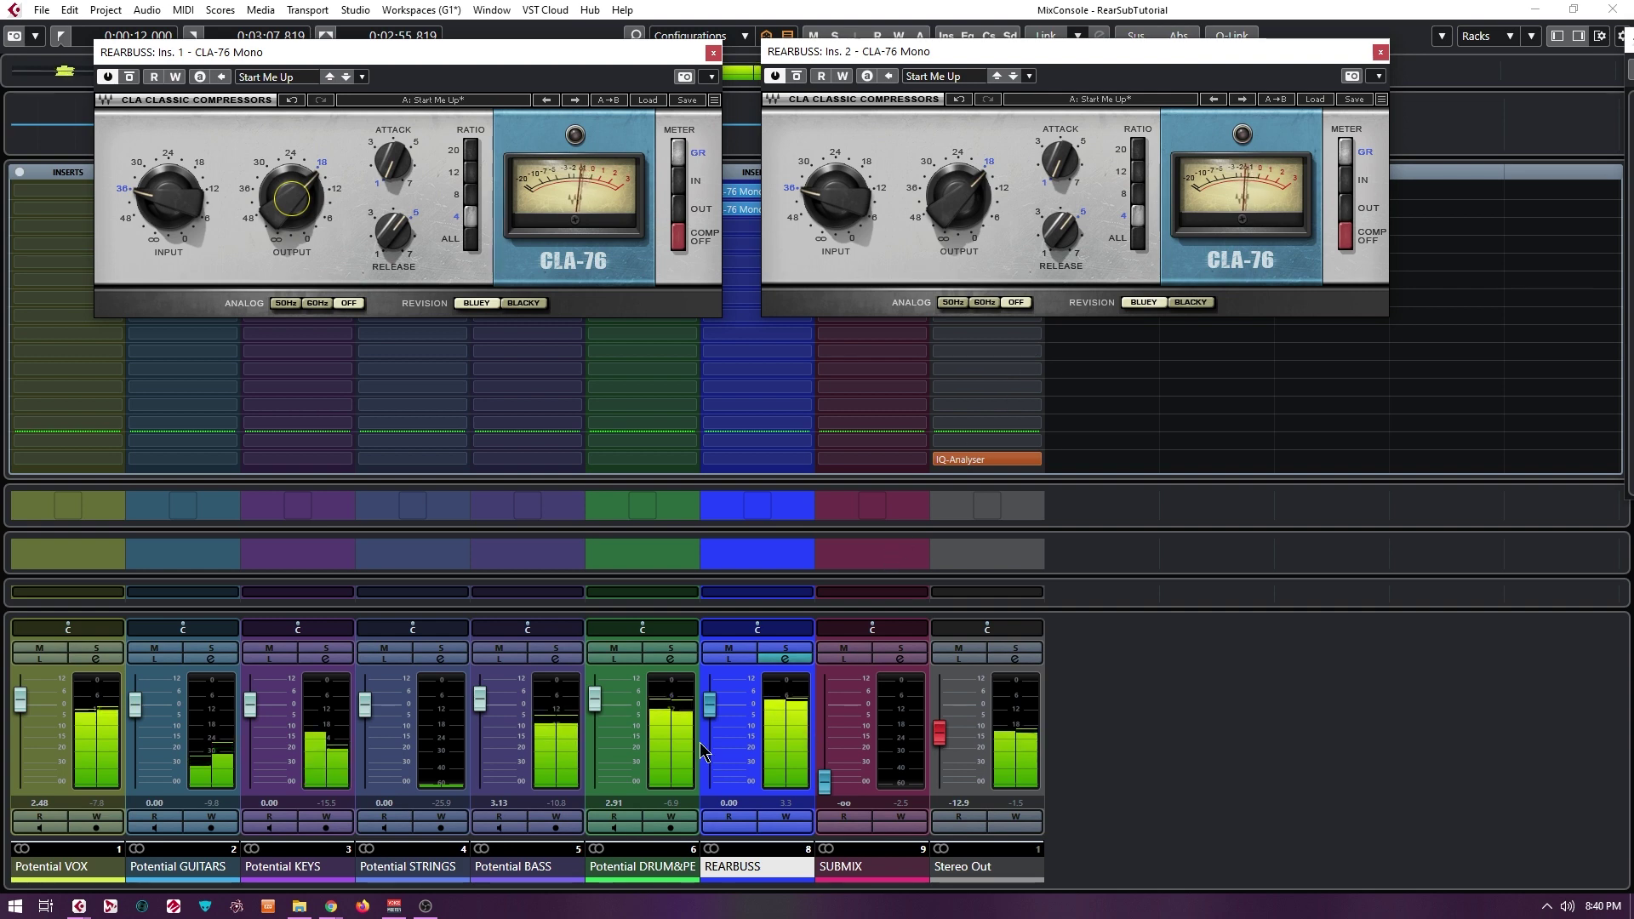
Silence REARBUSS, reset SUBMIX to 0.00, then bring REARBUSS back up to about -10.9 dB
drag(710, 711, 710, 780)
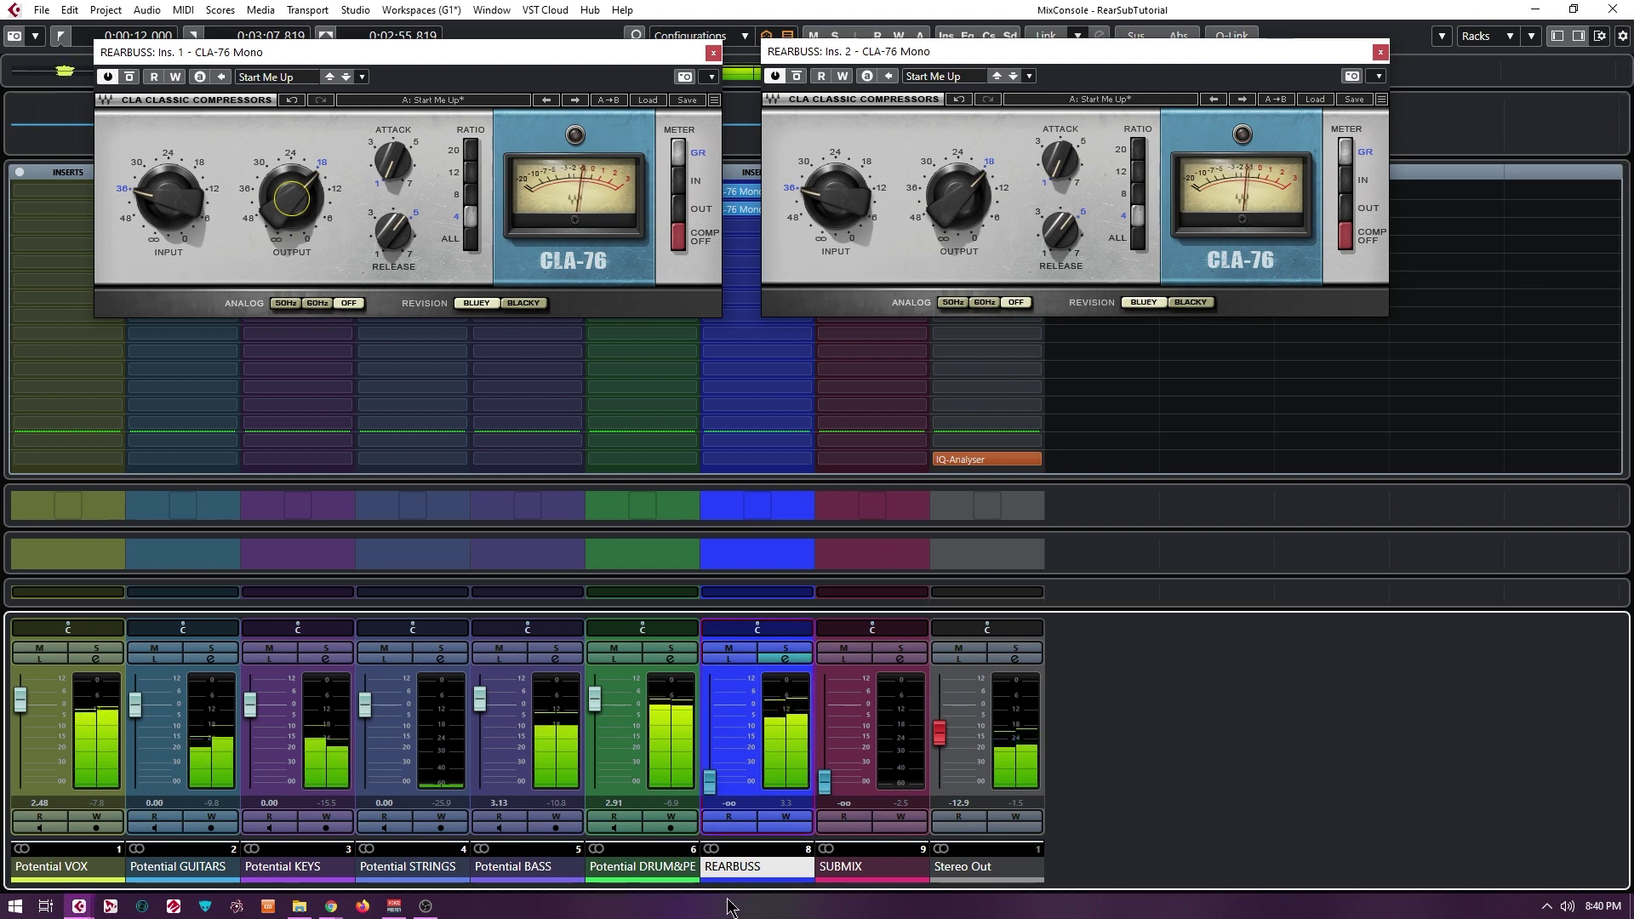
ctrl+click(825, 780)
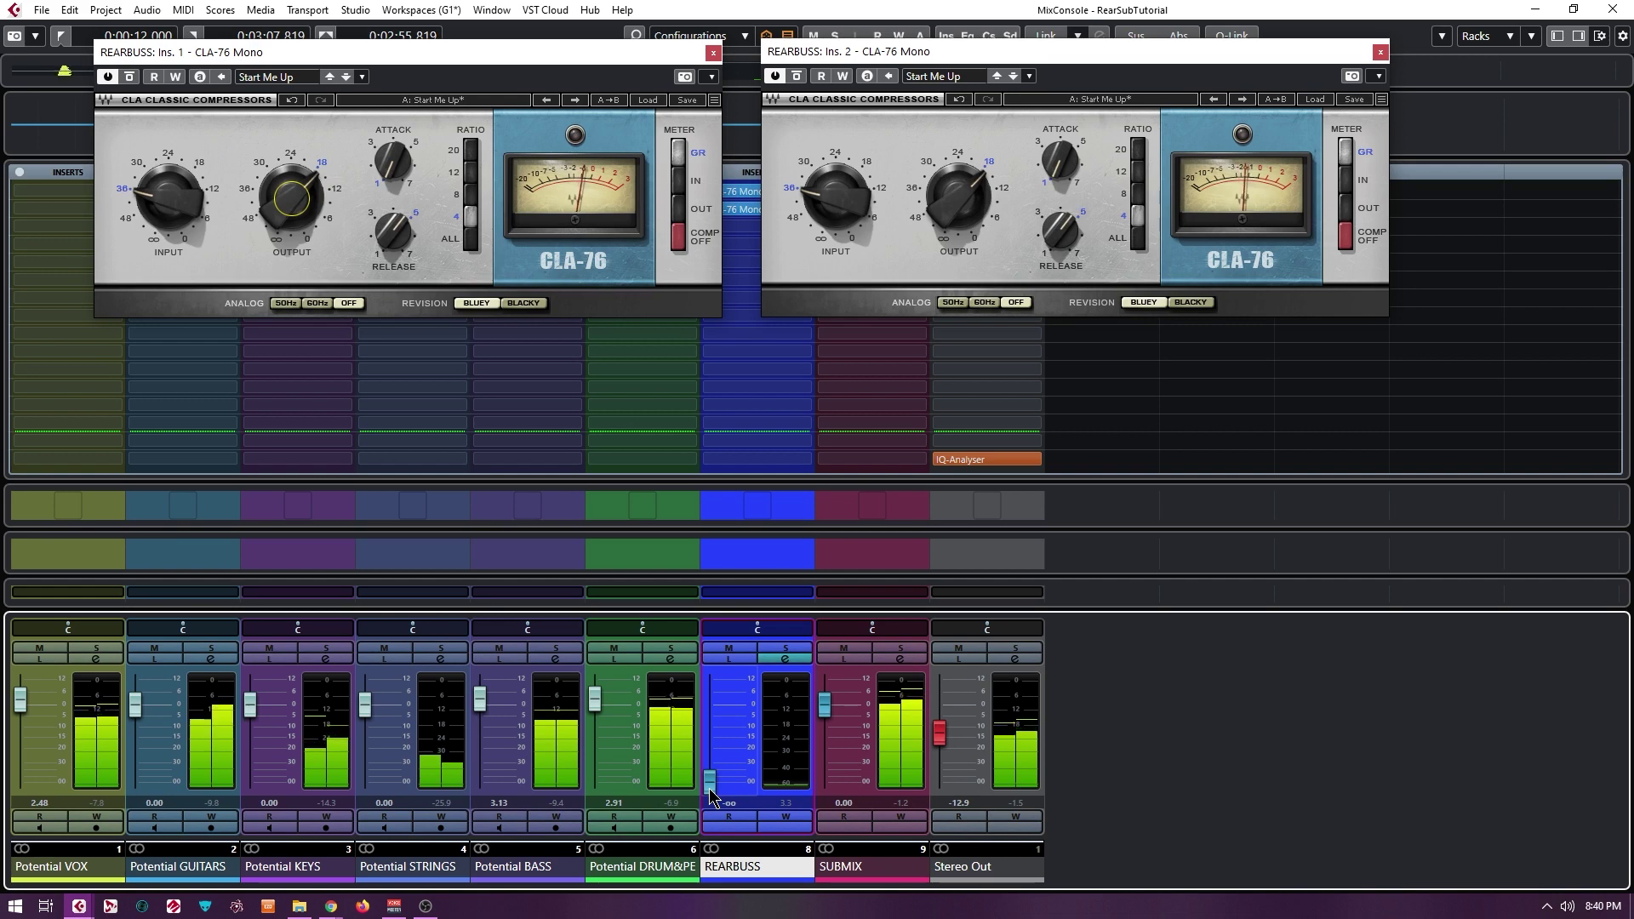
drag(709, 786, 698, 736)
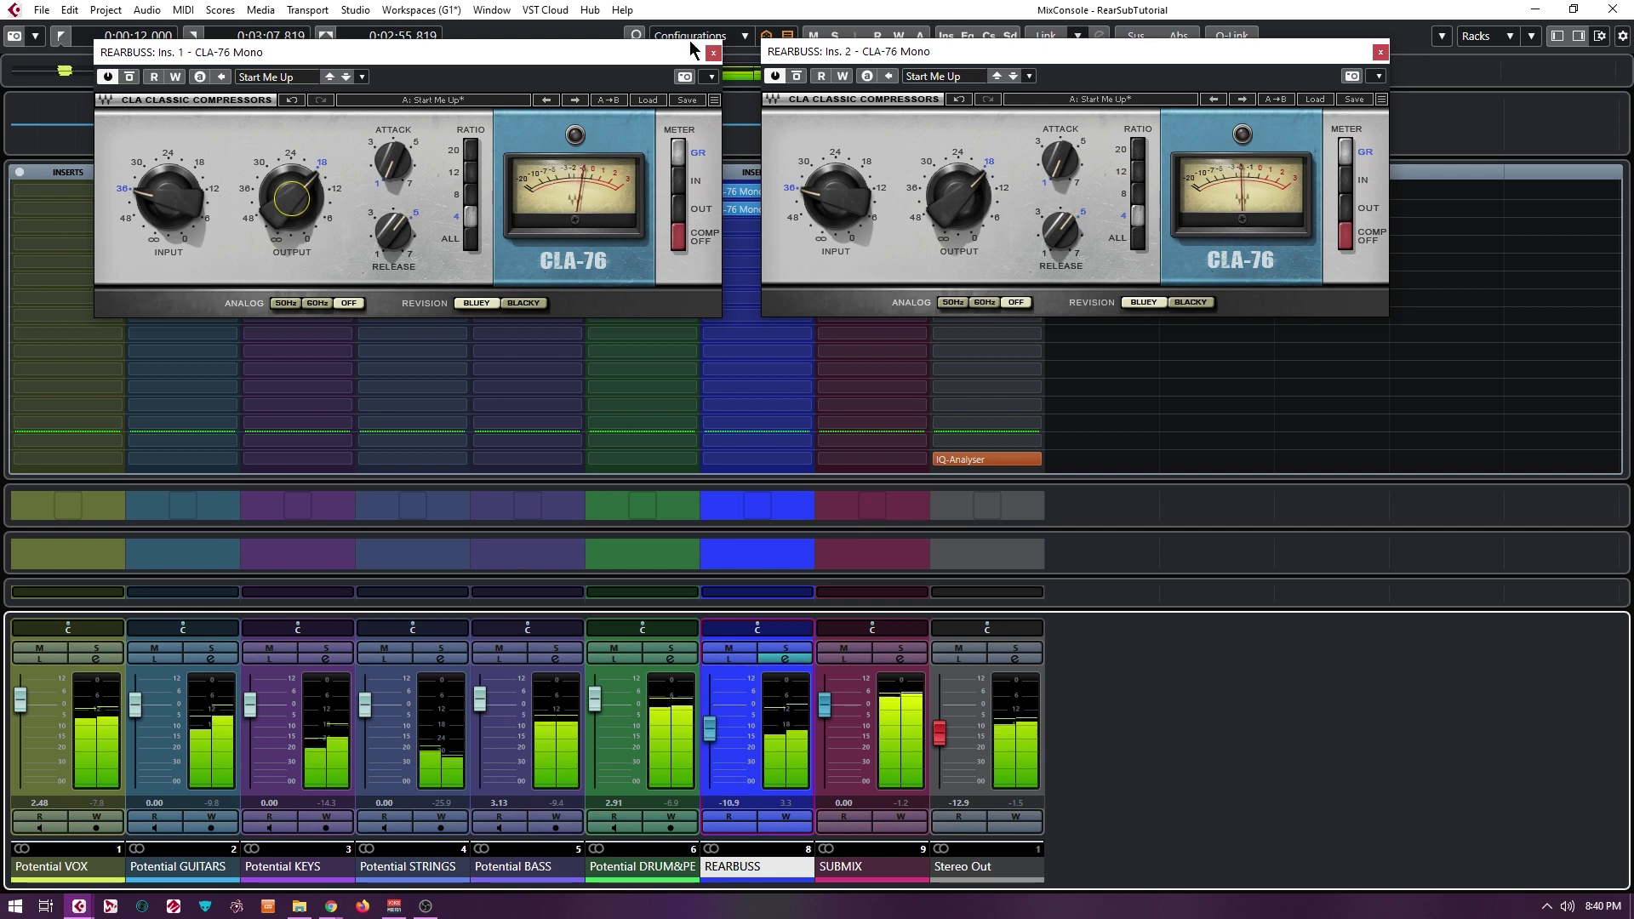
Close both CLA-76 windows, show the Routing rack, and nudge REARBUSS up to -8.51 dB
click(713, 53)
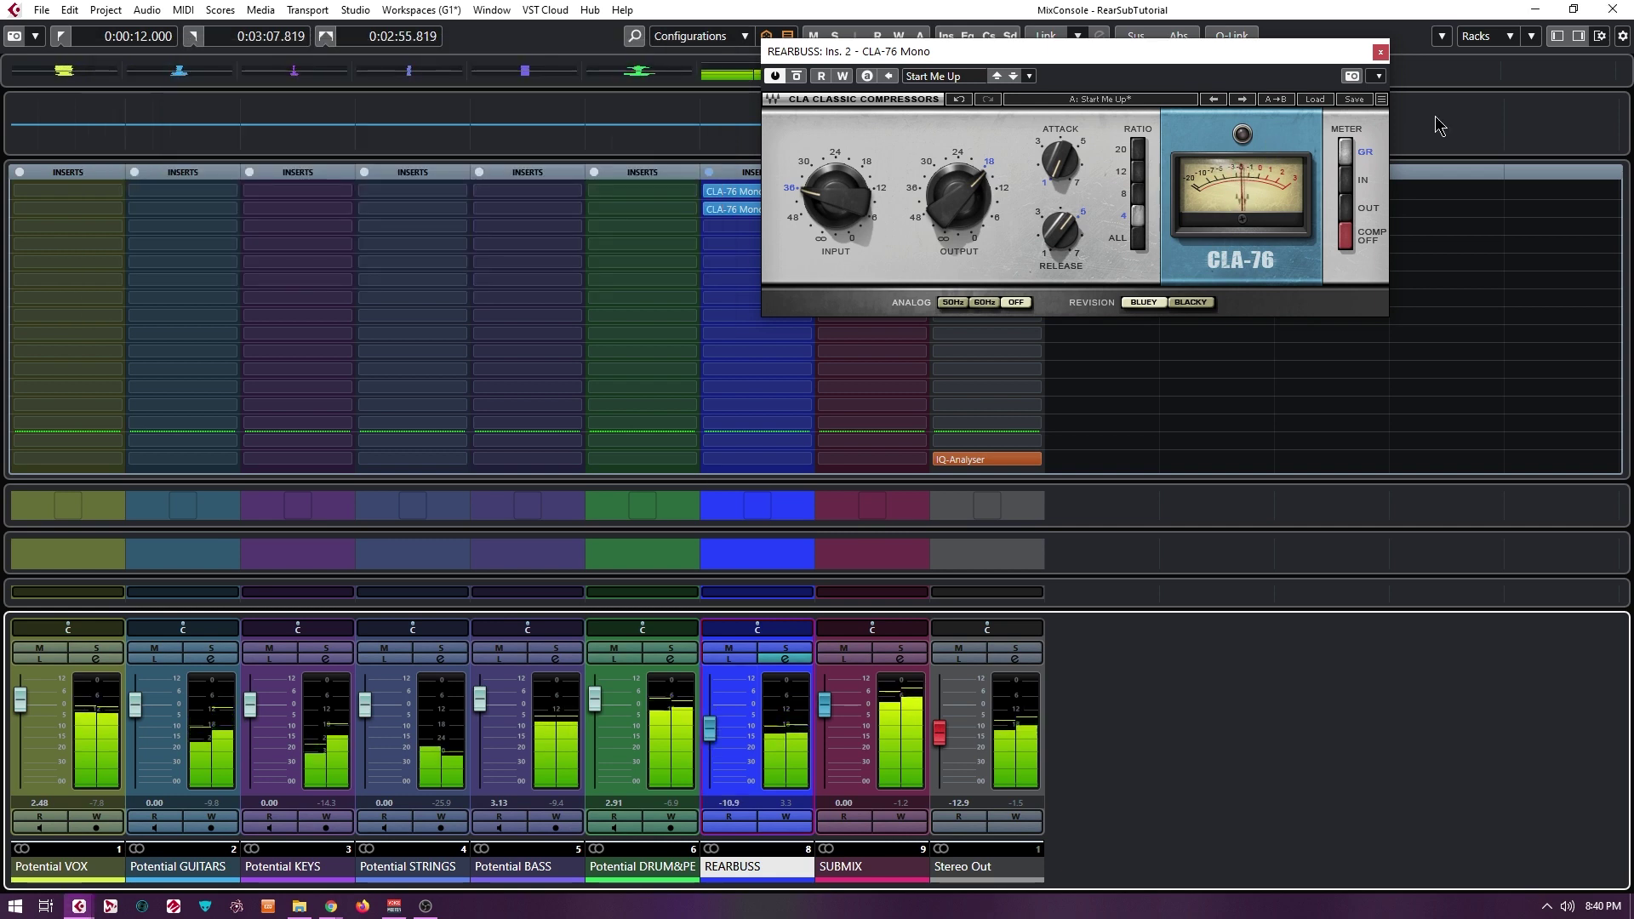
click(1381, 52)
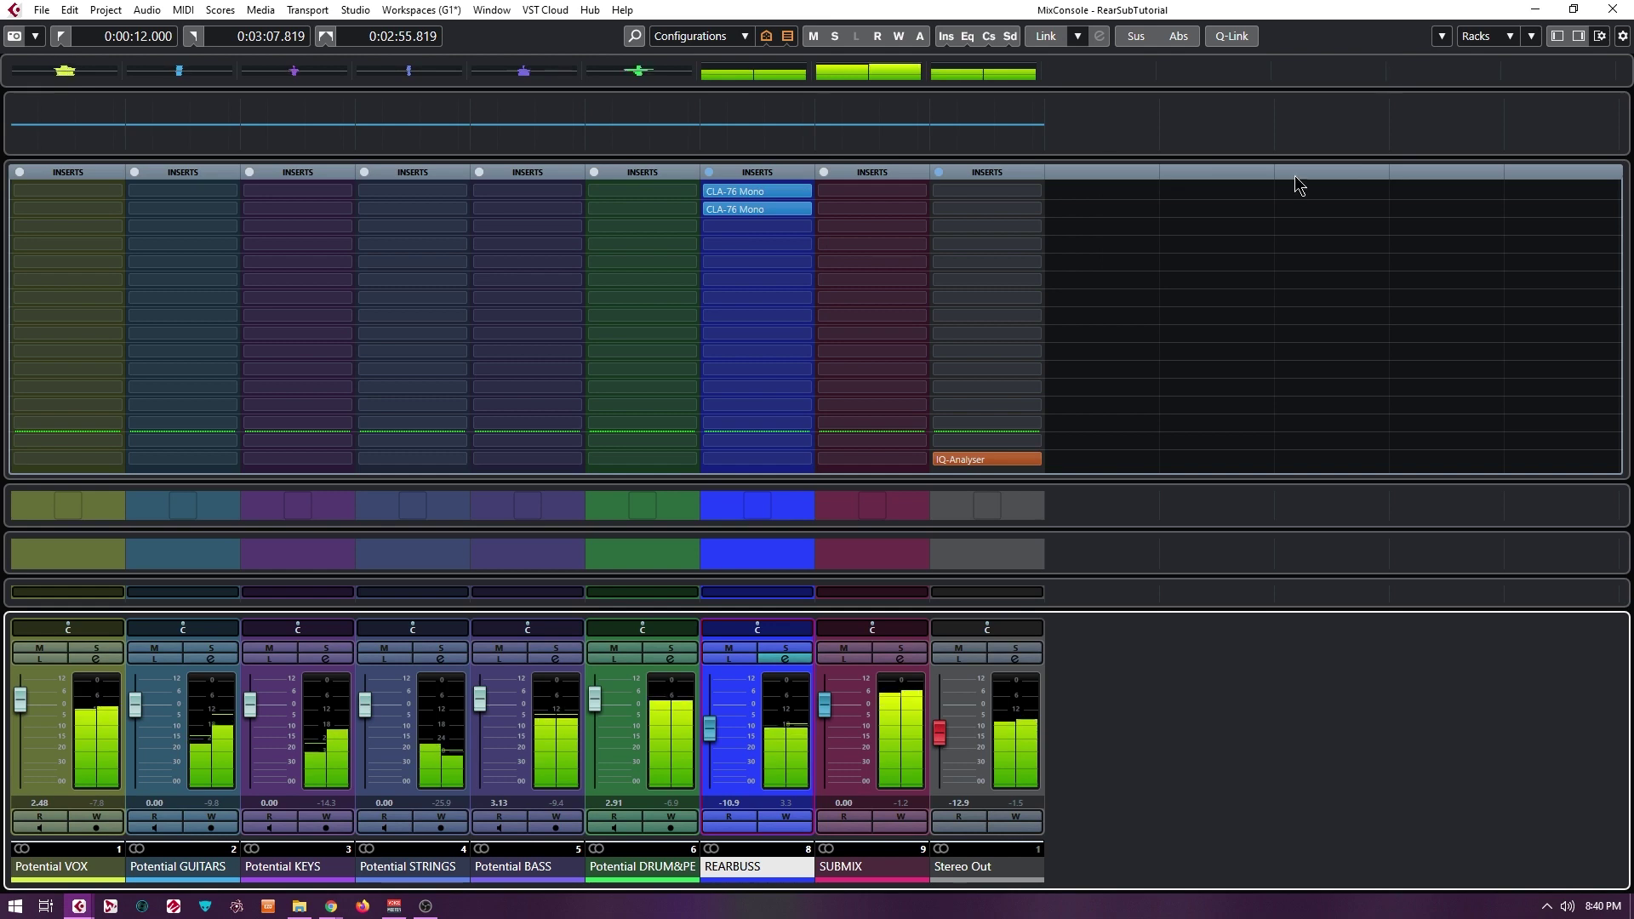
click(1075, 177)
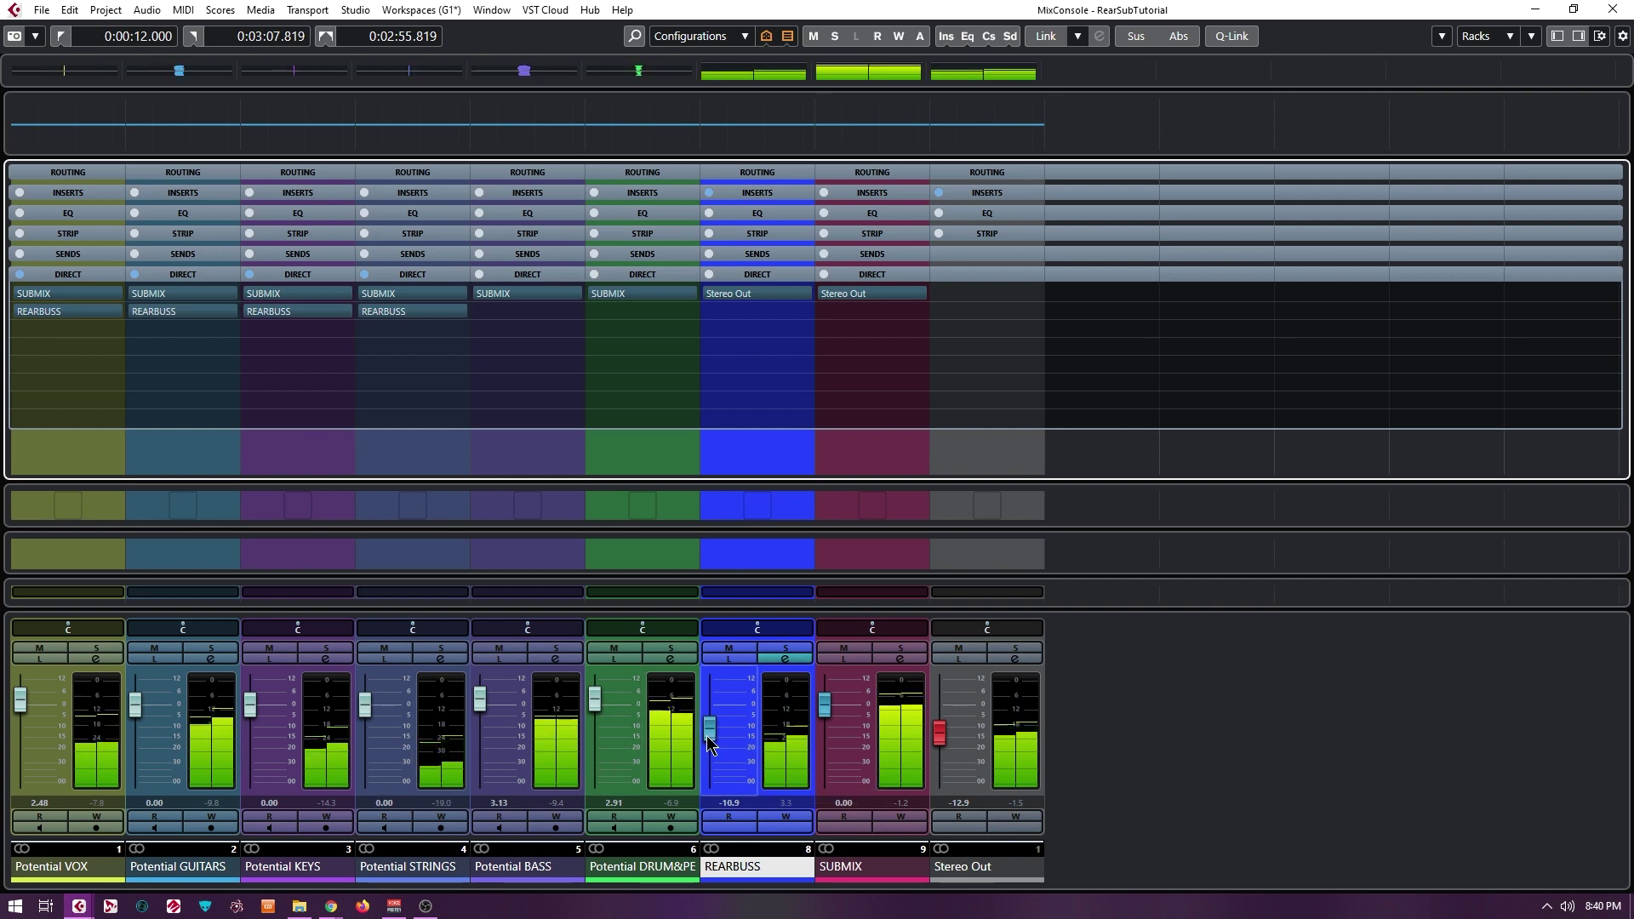
drag(707, 736, 707, 732)
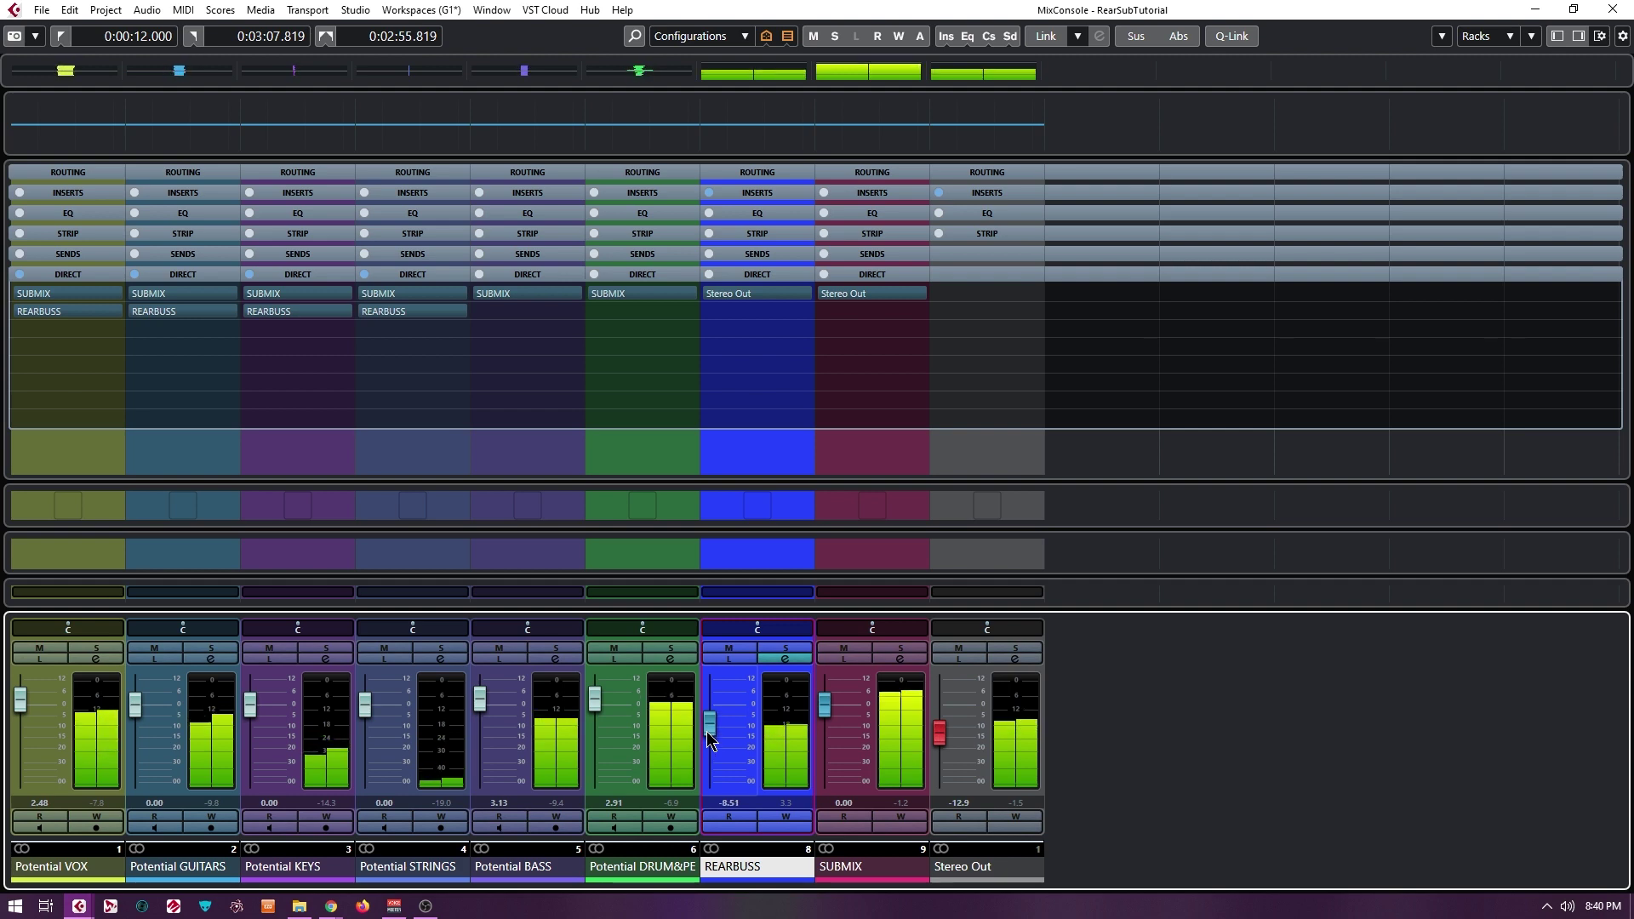
Mute and unmute REARBUSS twice to compare the mix with and without it
click(741, 650)
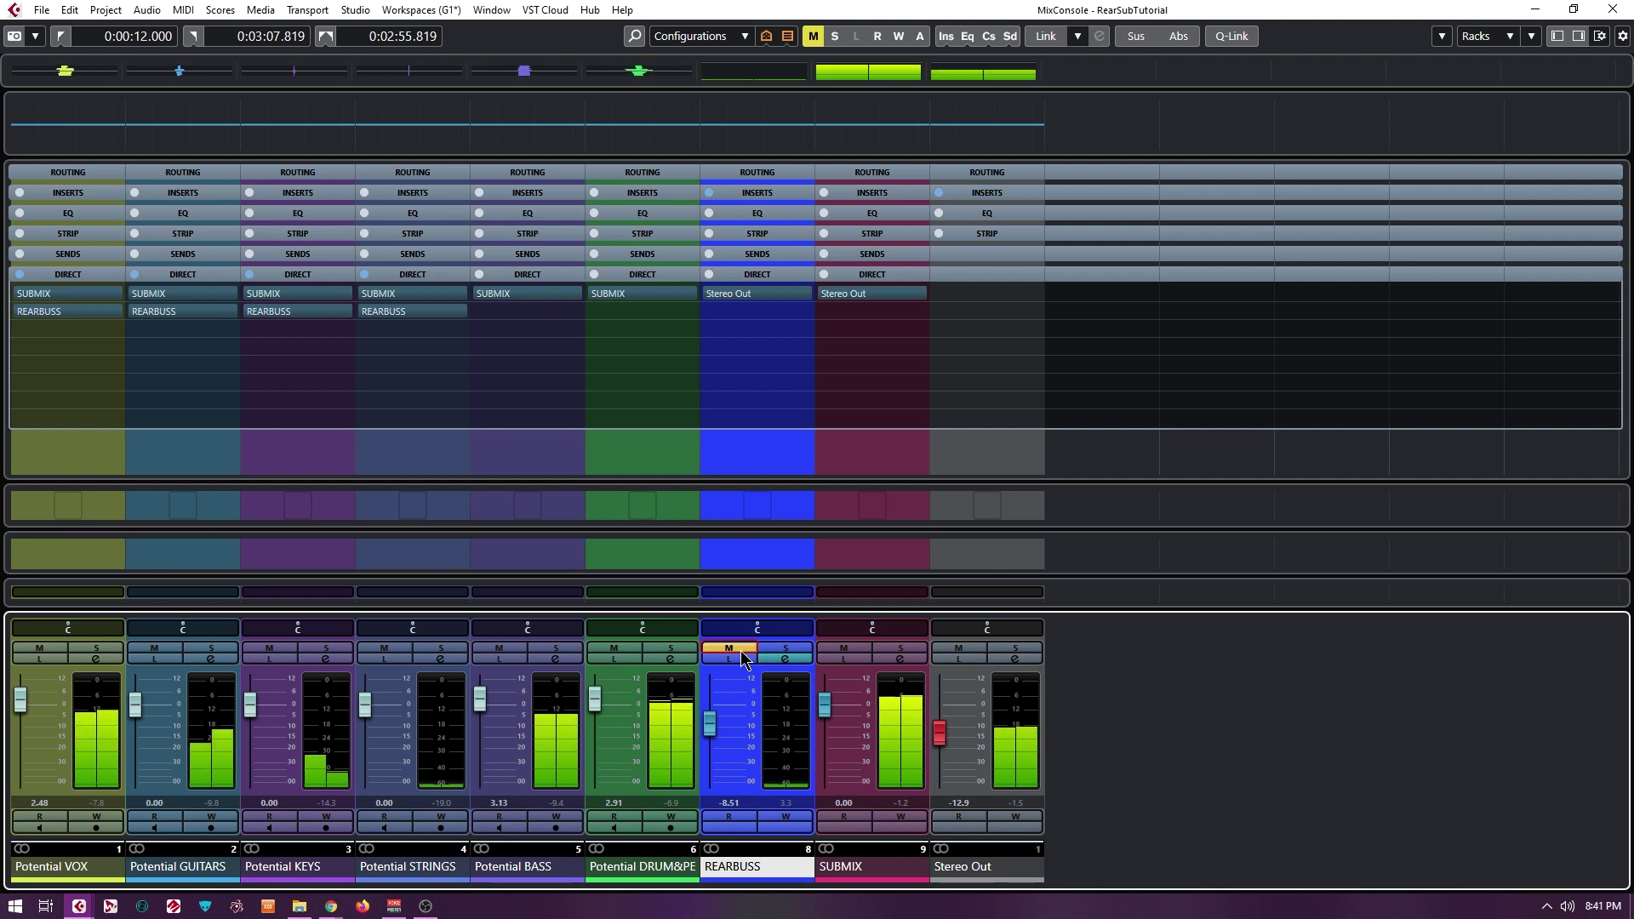
click(740, 651)
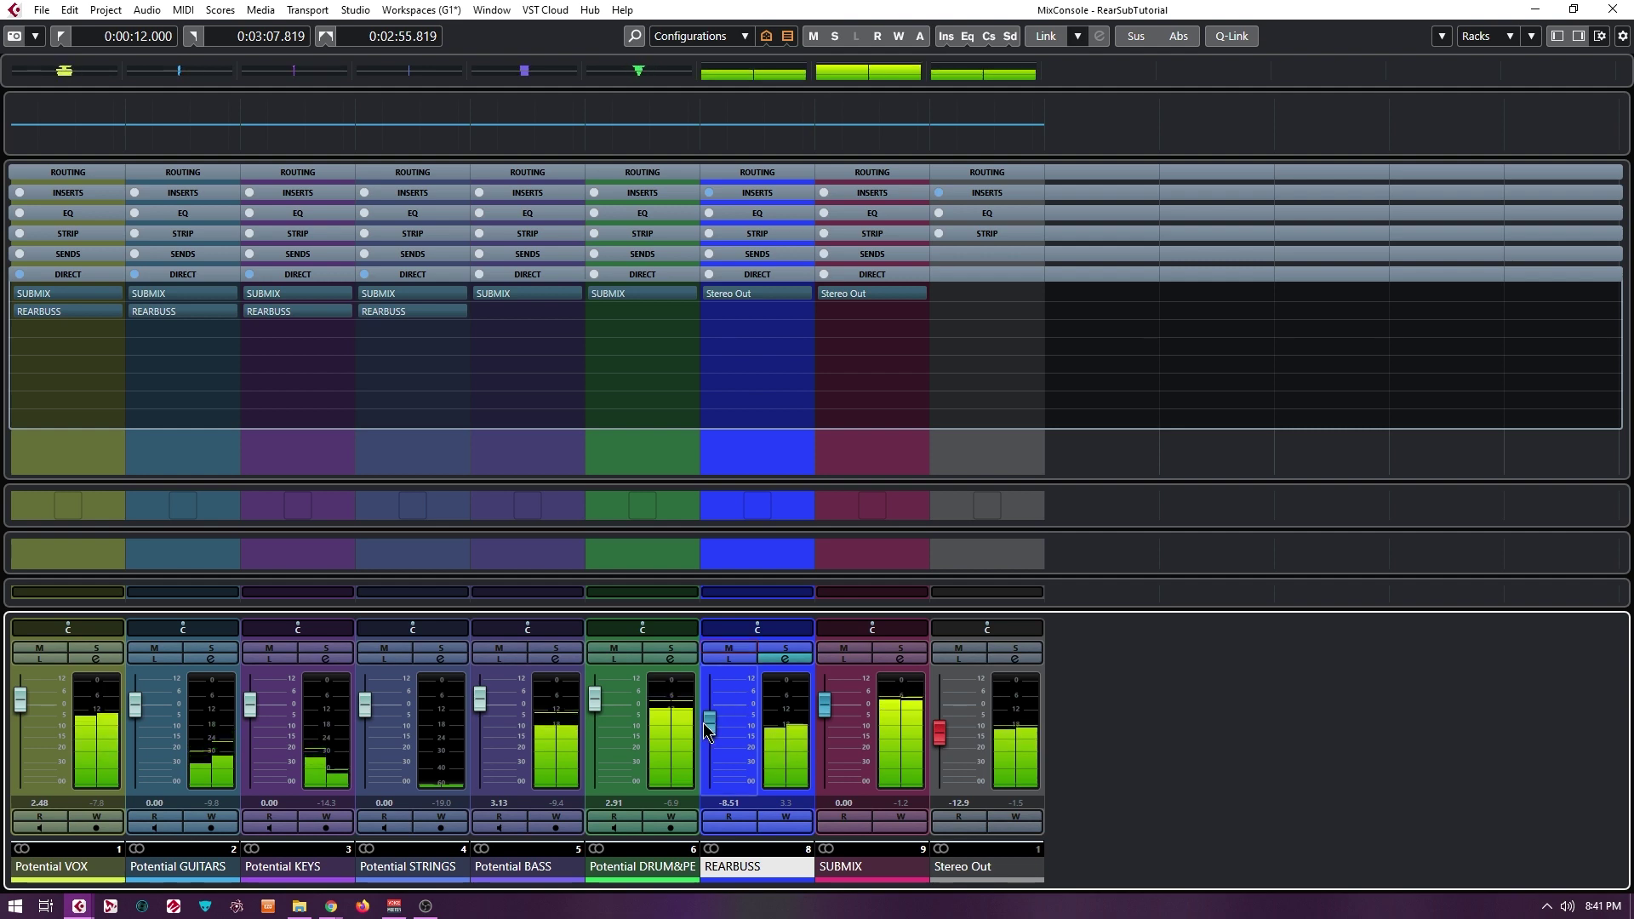
scroll(706, 724, up, 3)
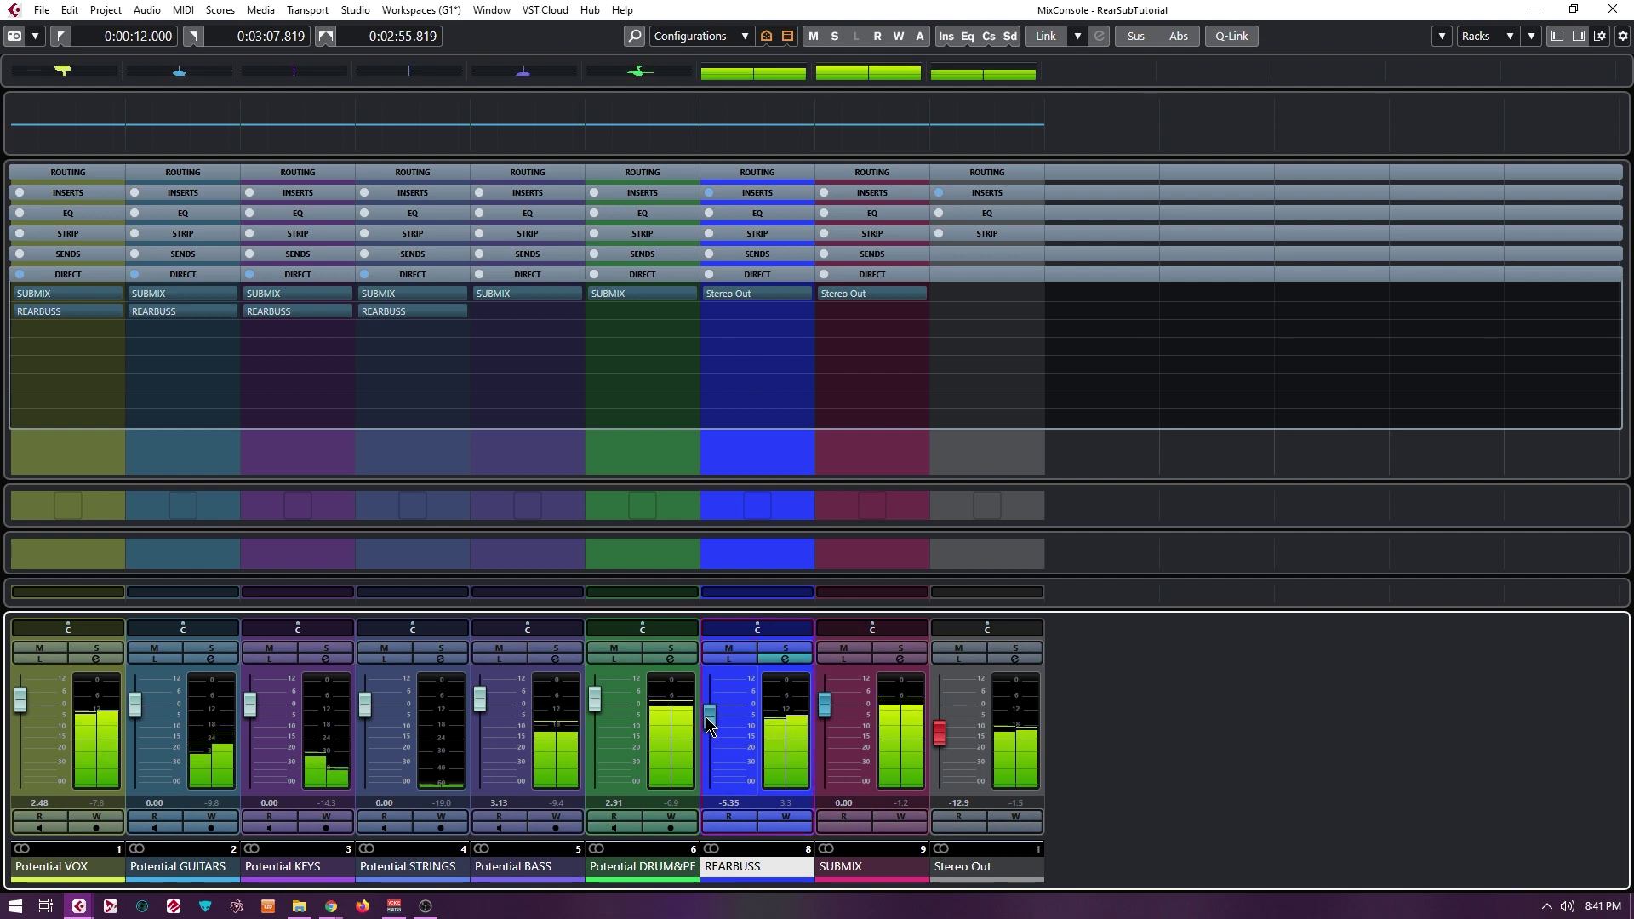
click(726, 651)
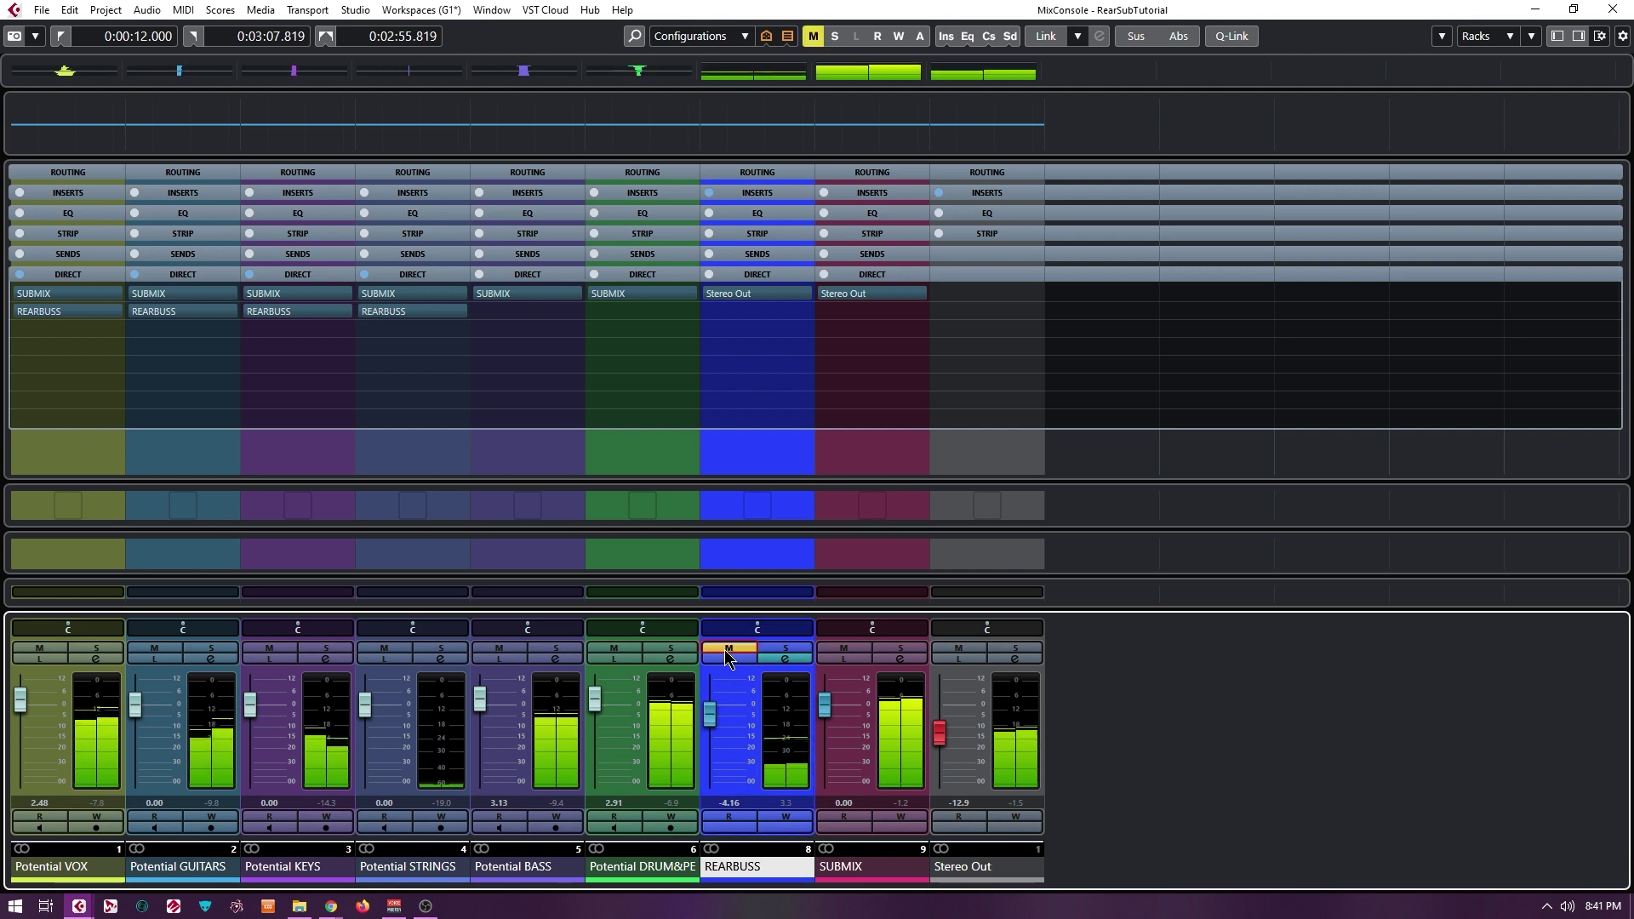
click(728, 651)
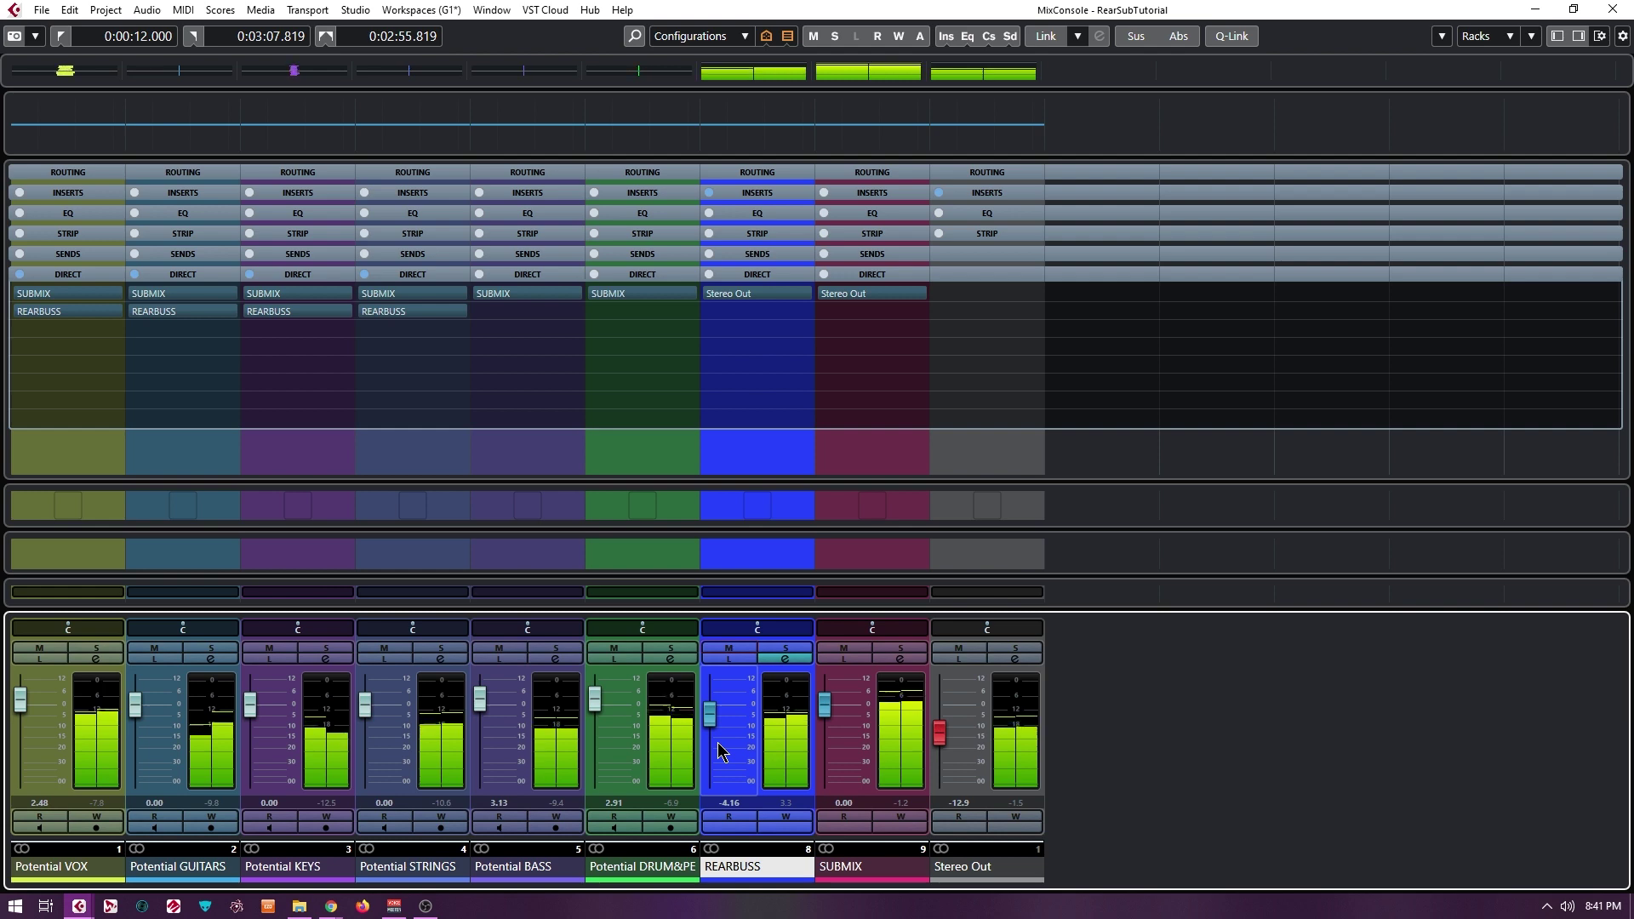
Set the REARBUSS fader to -6.53 dB and bring its Channel Settings window back onscreen
scroll(711, 737, down, 4)
mouse_move(712, 738)
mouse_down()
mouse_move(715, 796)
mouse_move(696, 730)
mouse_up()
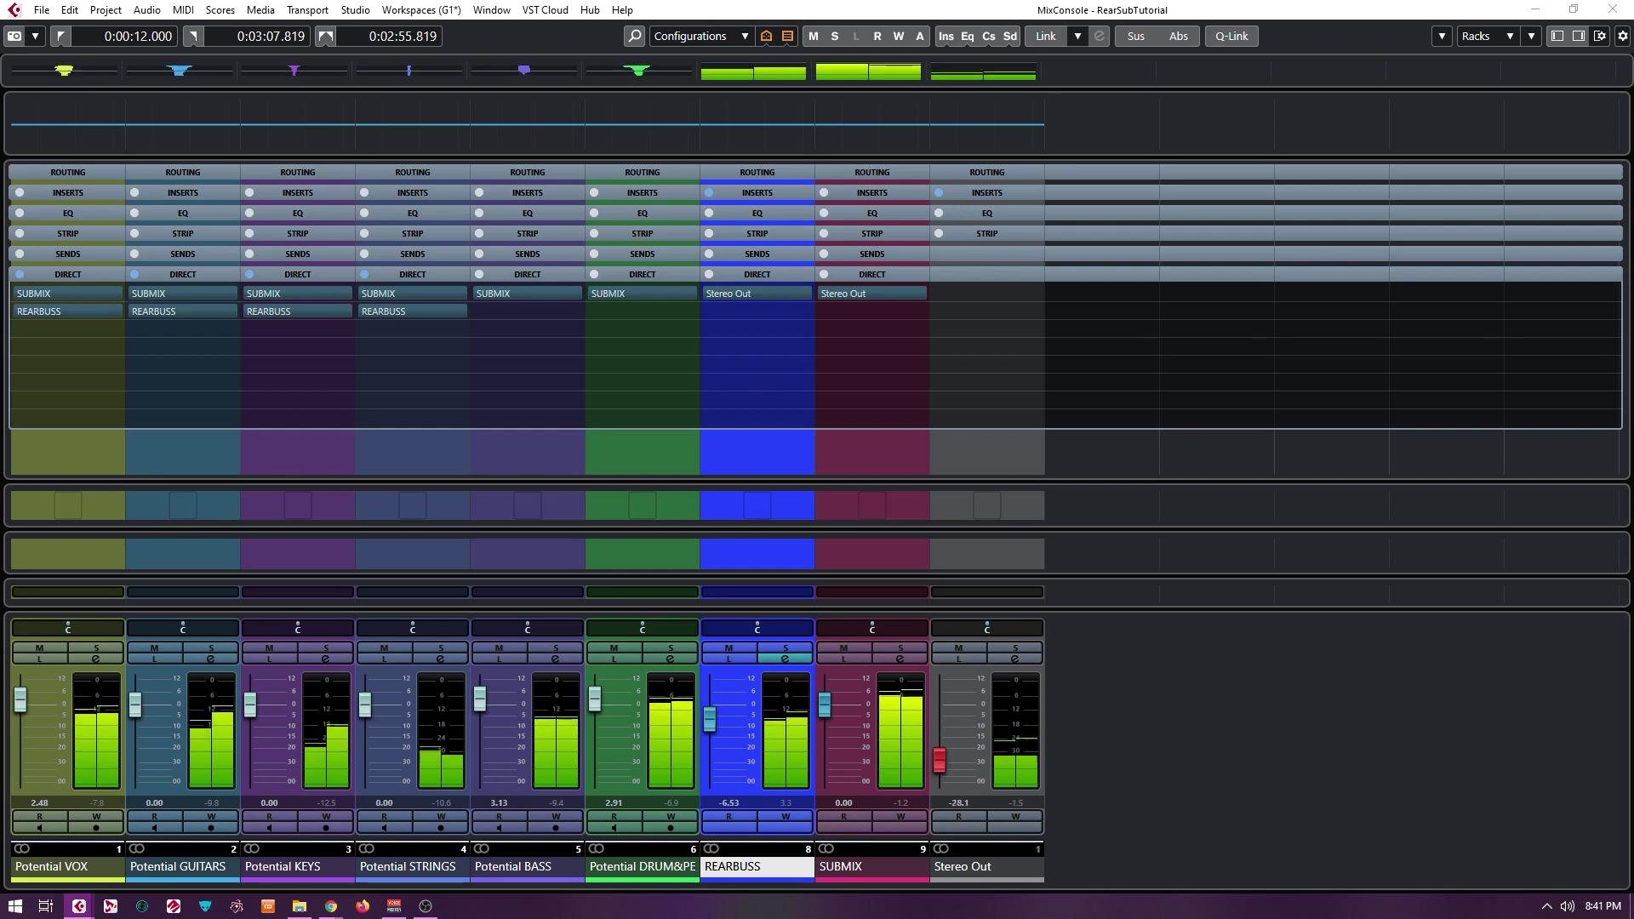
drag(1633, 149, 883, 150)
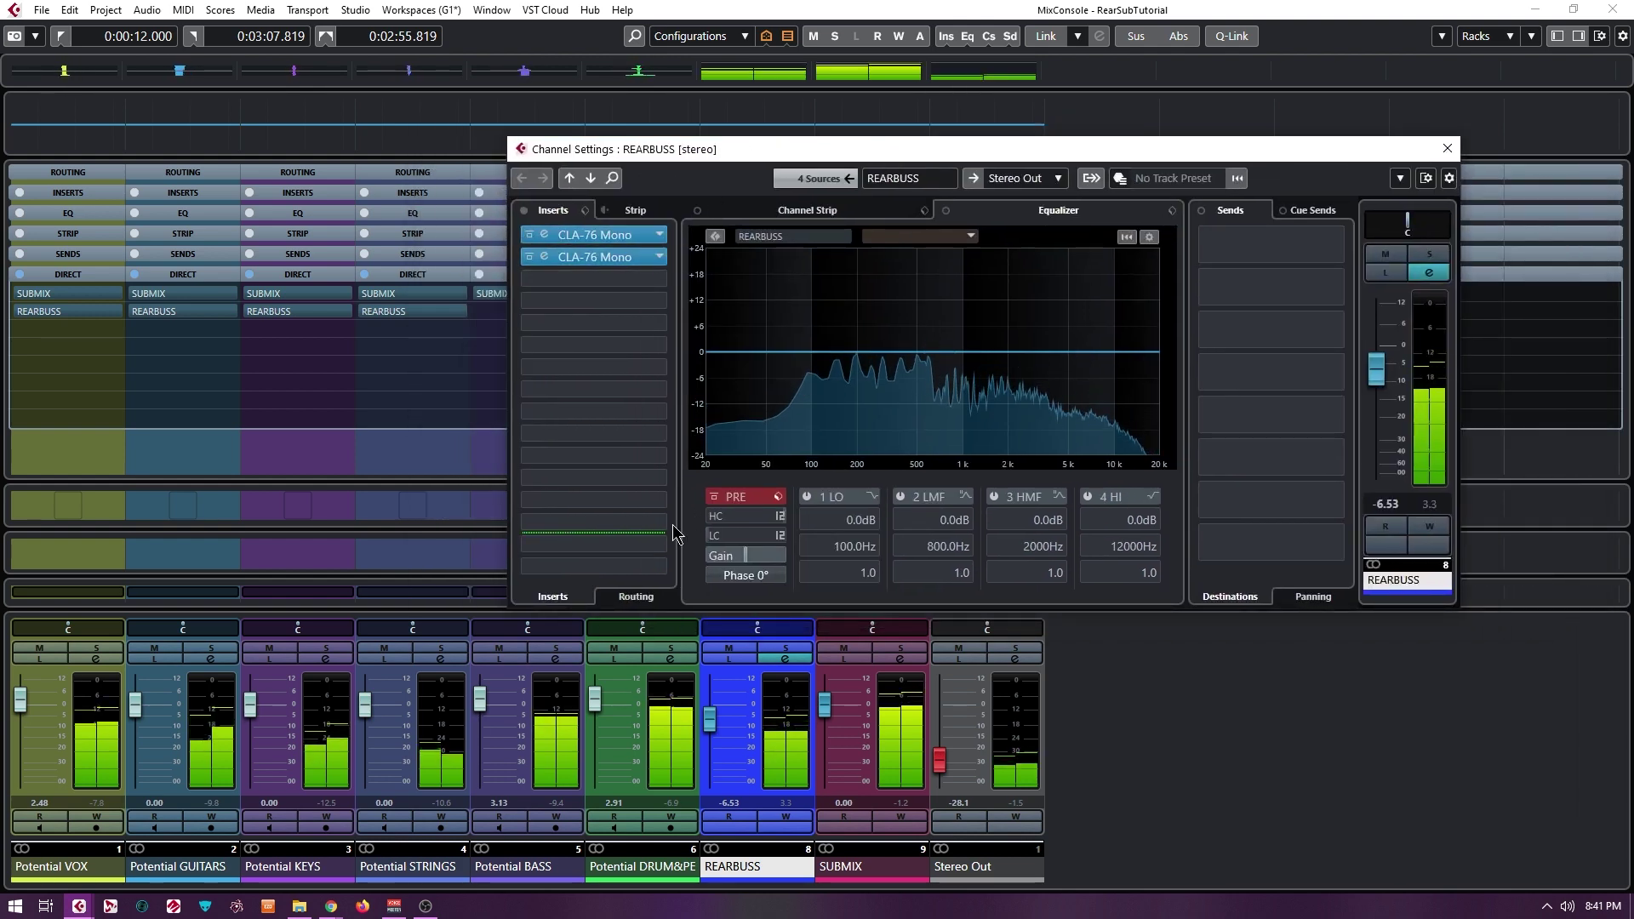
click(632, 600)
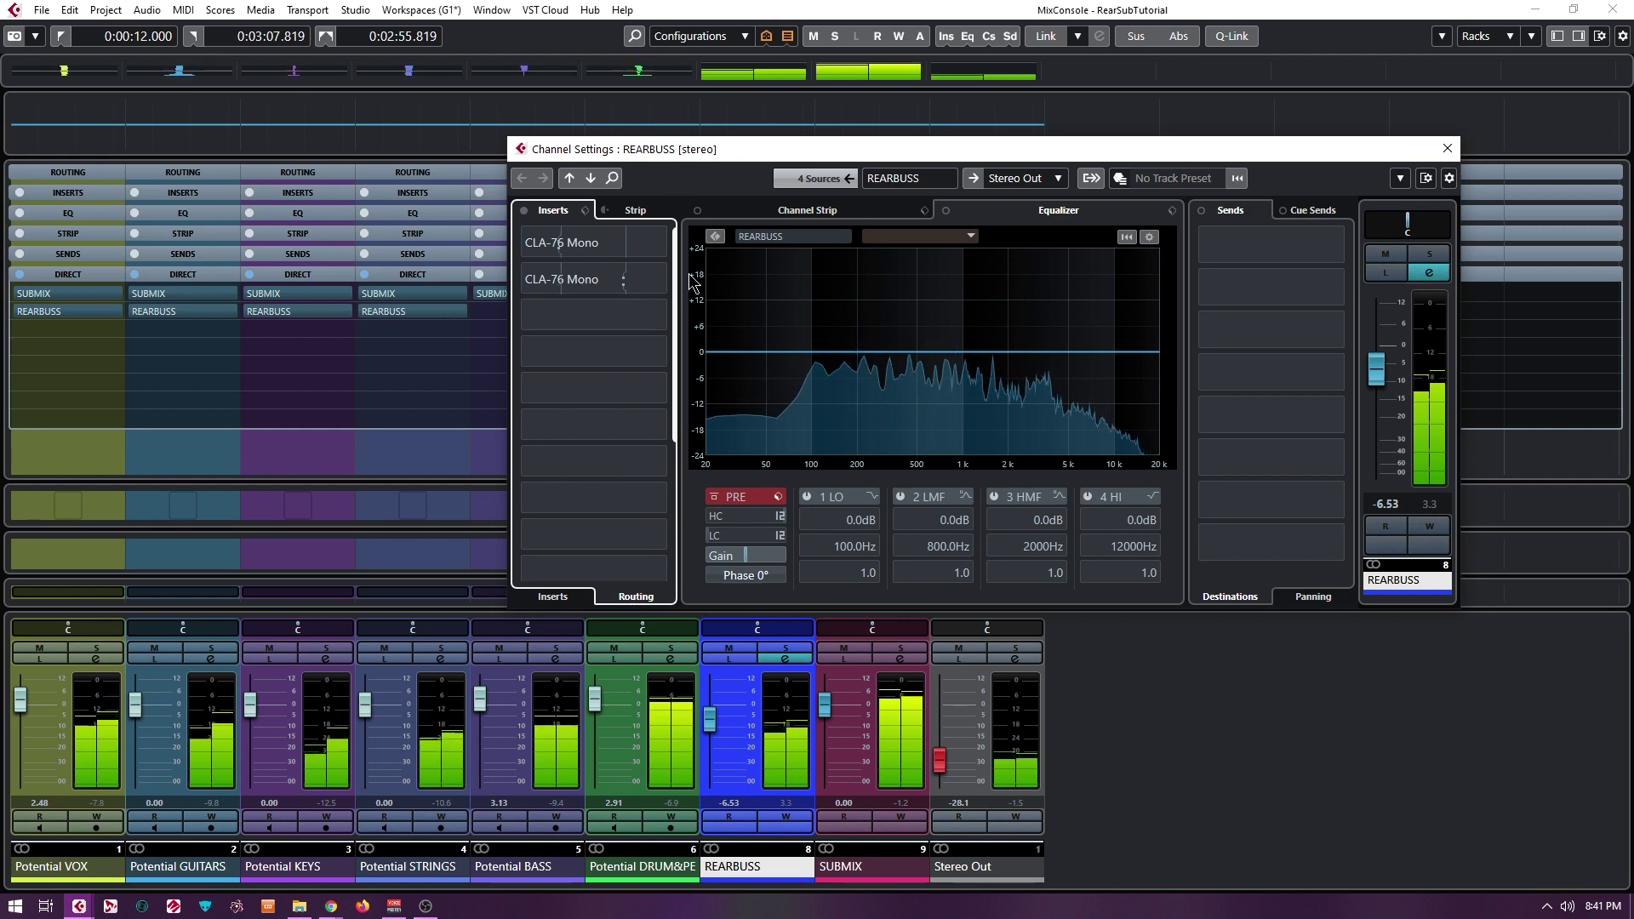
drag(562, 279, 561, 243)
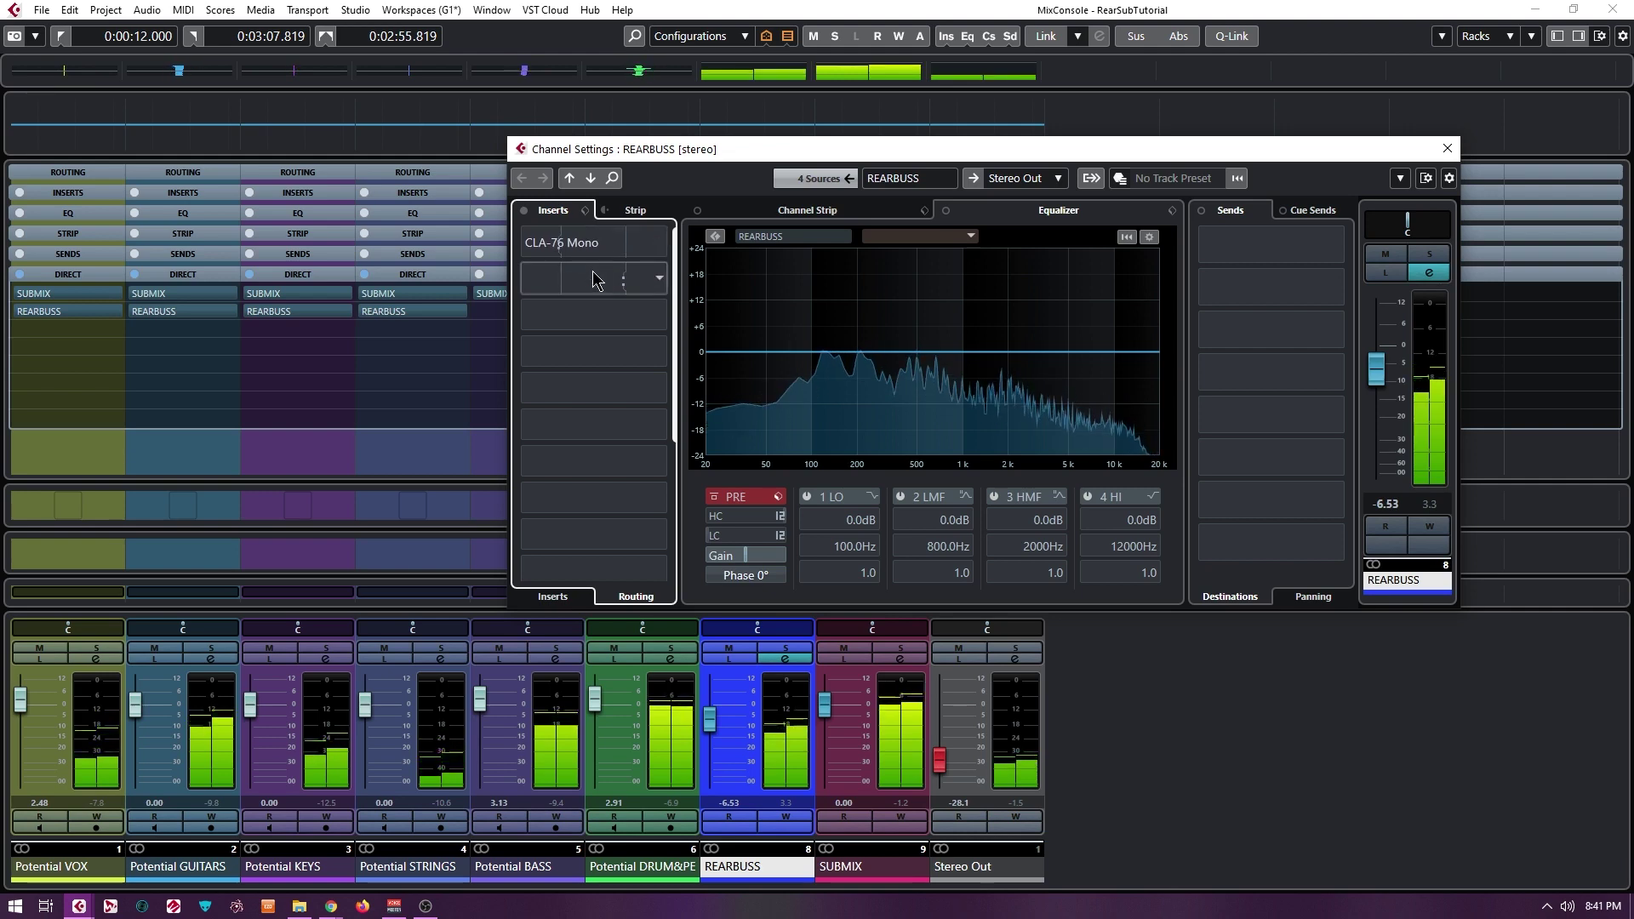
click(555, 597)
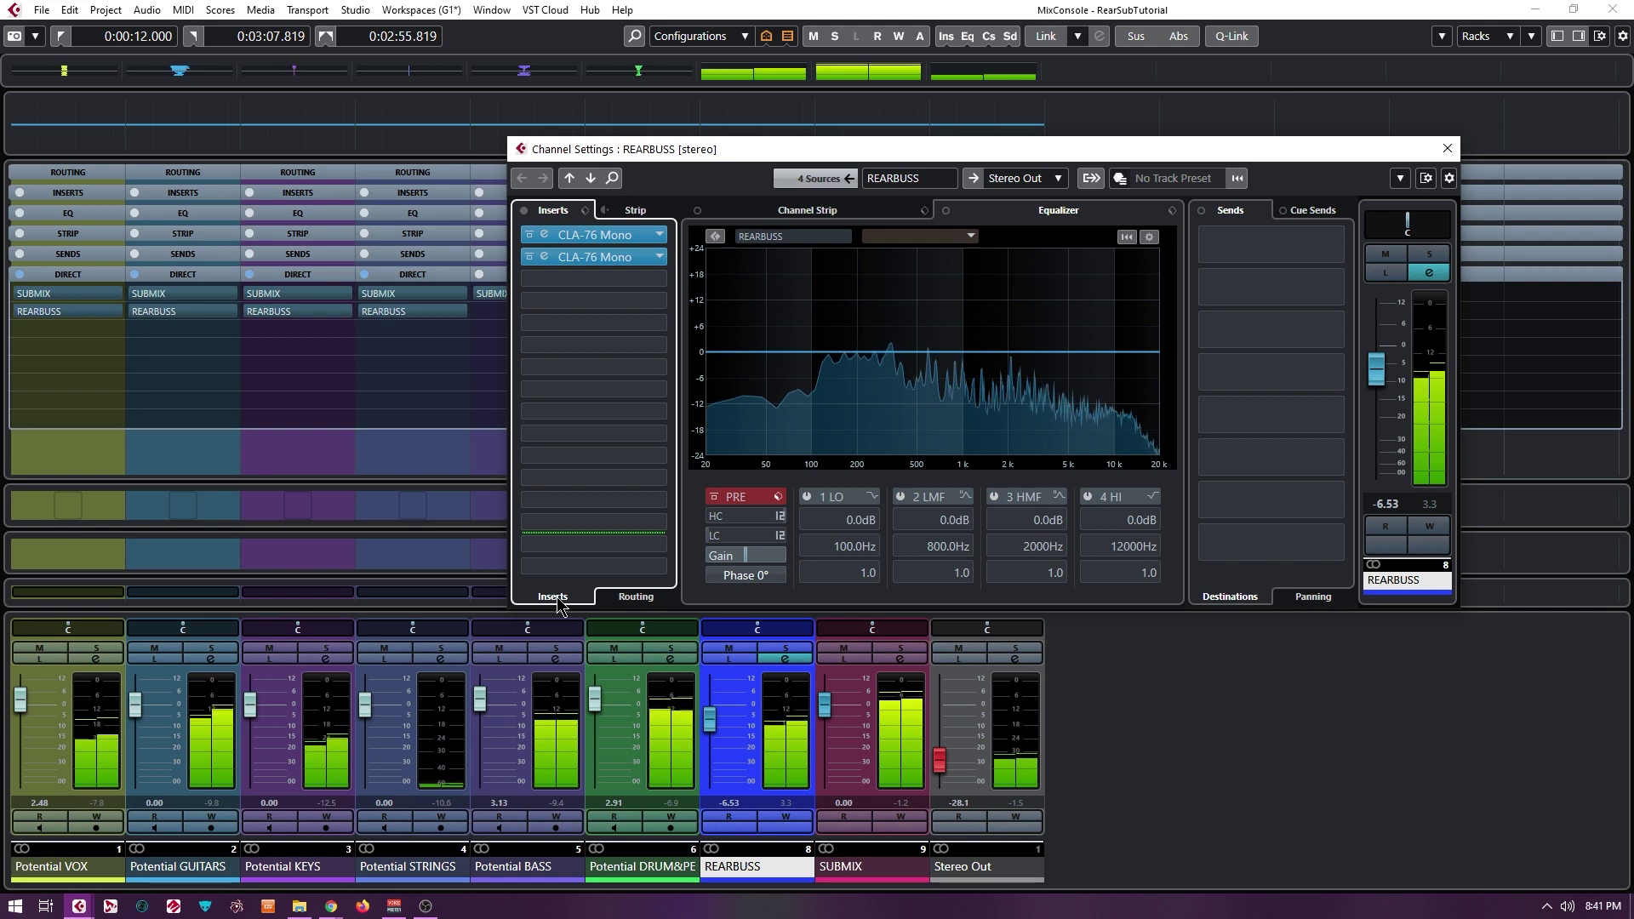